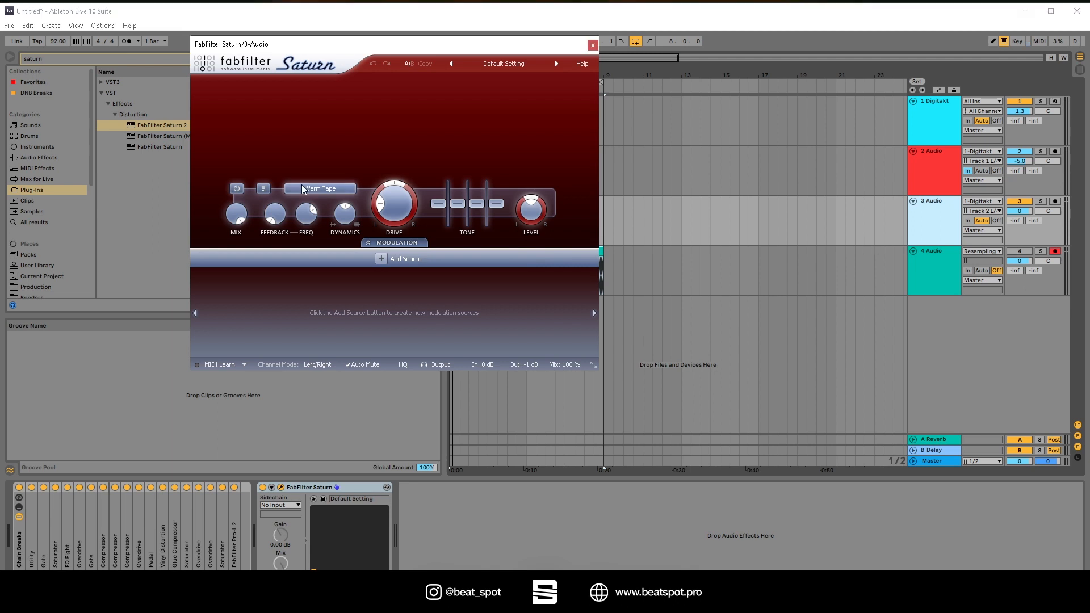
Review the distortion styles offered by the original Saturn on the 3 Audio track, then close the plug-in window
click(333, 192)
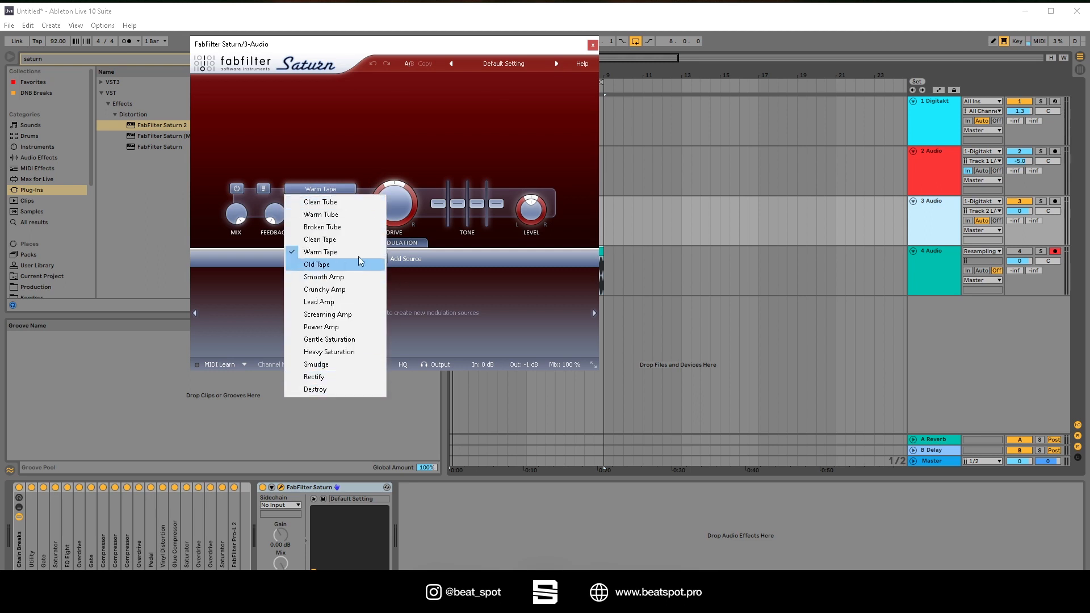
click(384, 144)
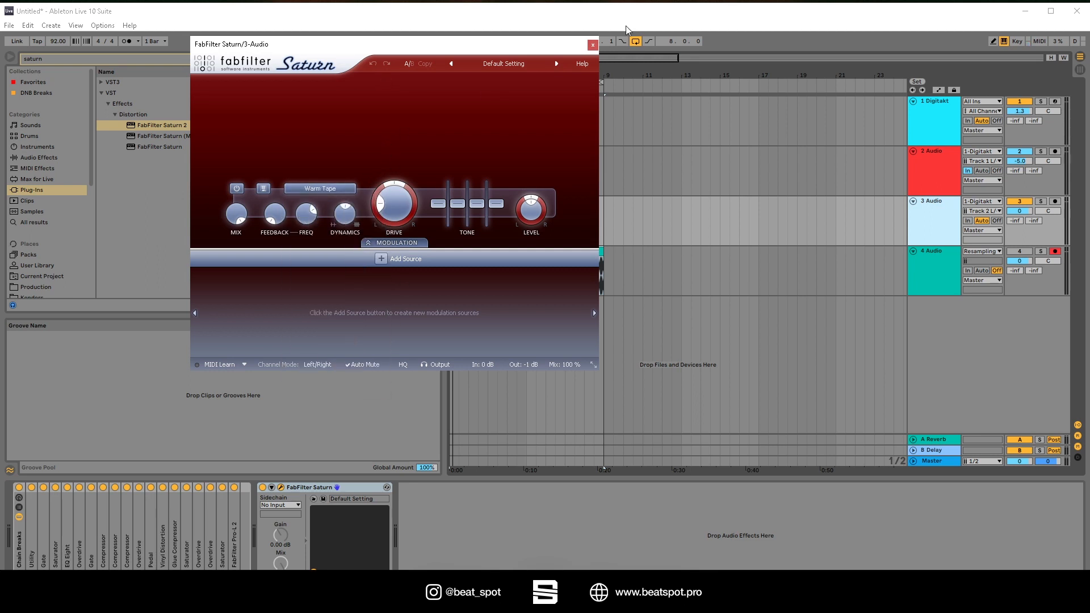
click(593, 45)
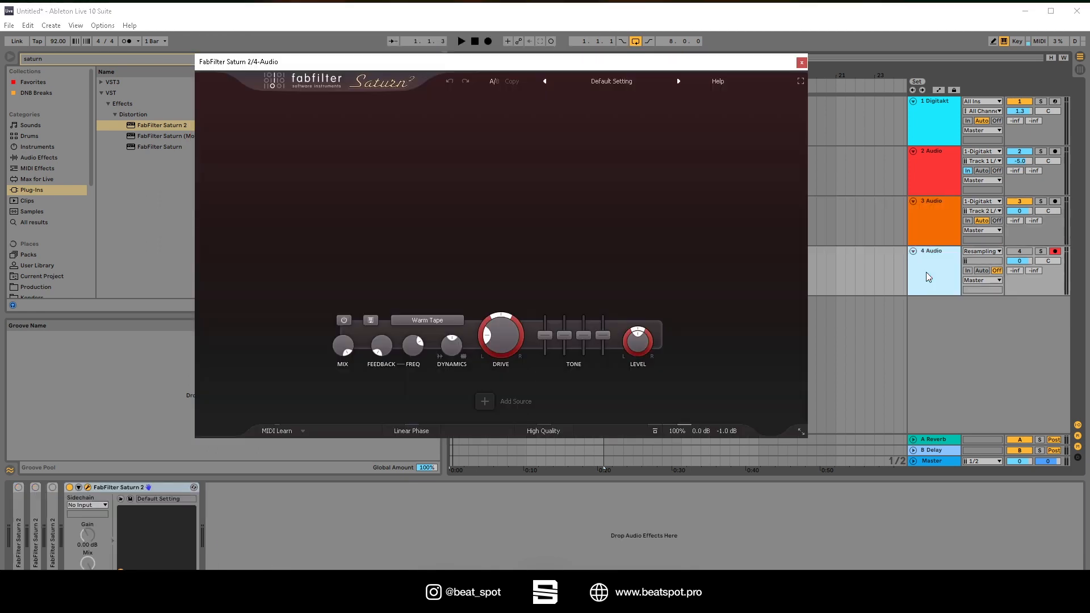
Examine the distortion style categories of Saturn 2 on the 4 Audio track, including Transformer and FX, keeping Warm Tape
click(435, 322)
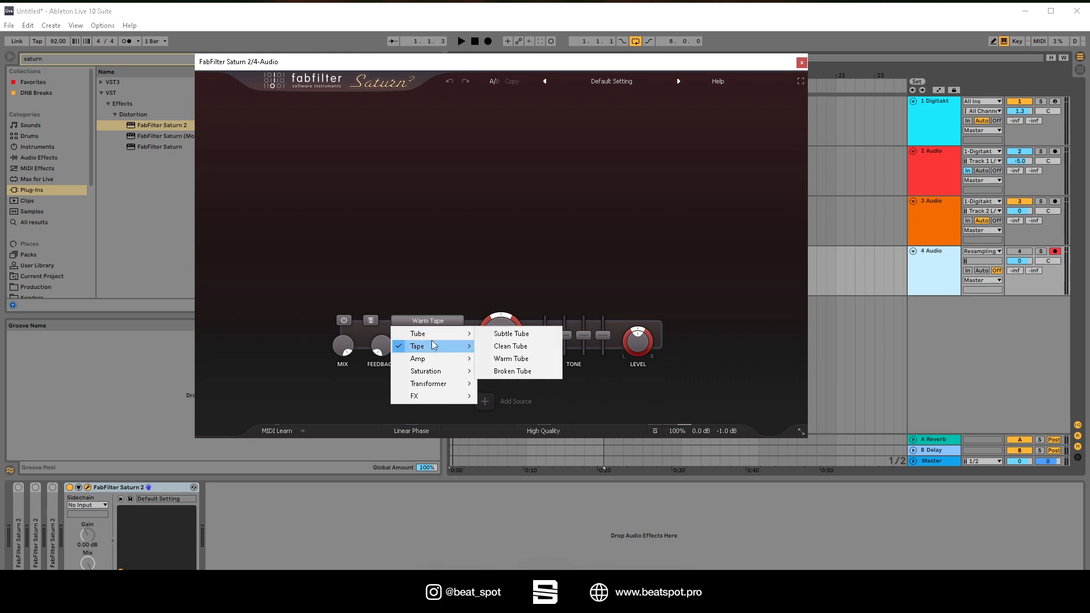
mouse_move(437, 372)
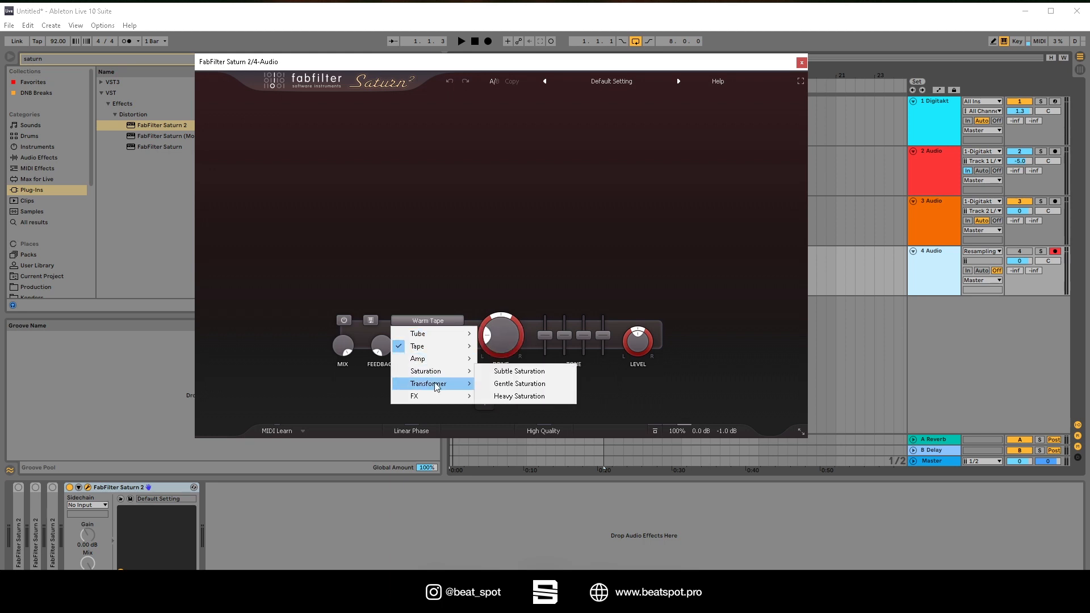
mouse_move(438, 338)
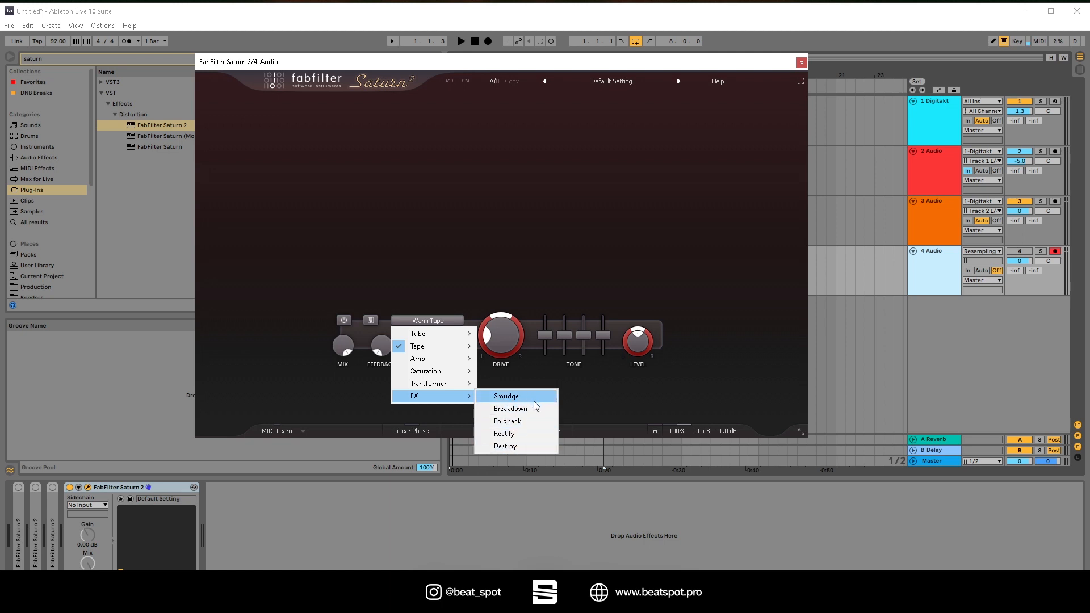
click(469, 186)
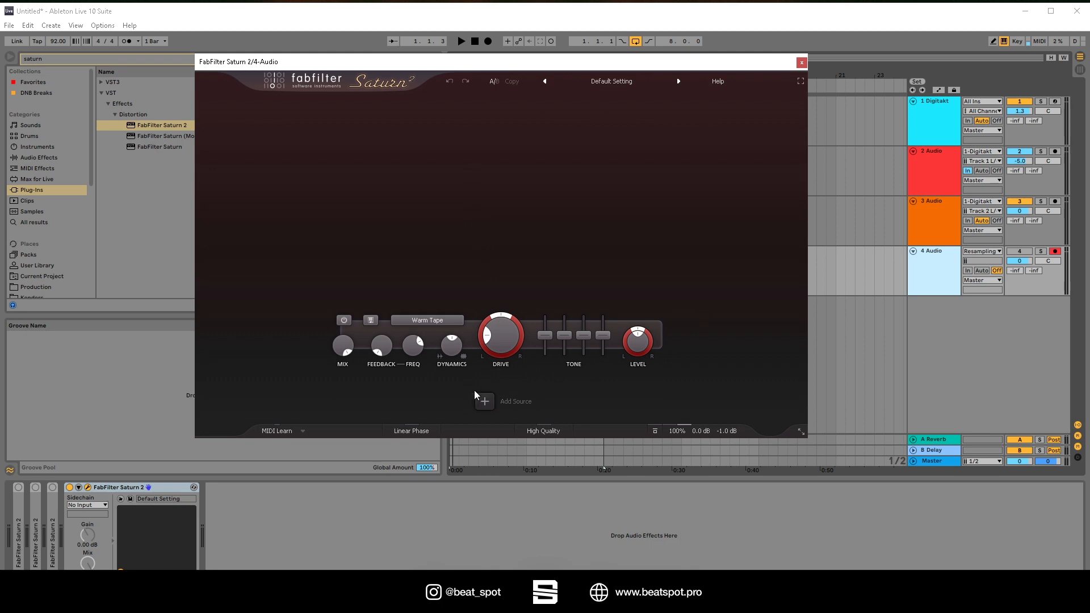
Compare the modulation source types that can be added in Saturn 2 with those in the original Saturn on the 3 Audio track
click(484, 403)
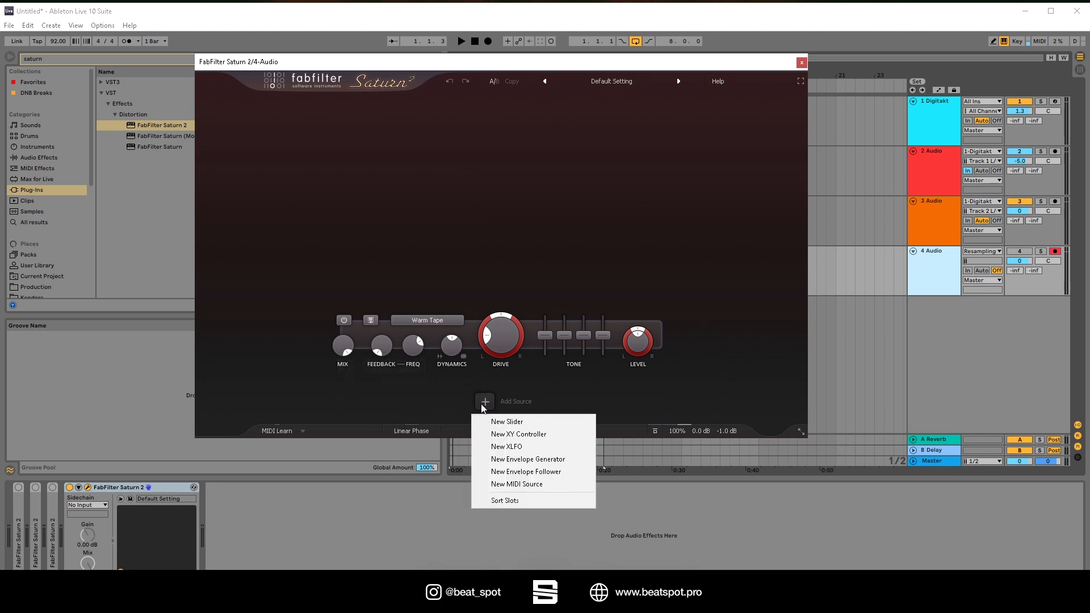
click(444, 392)
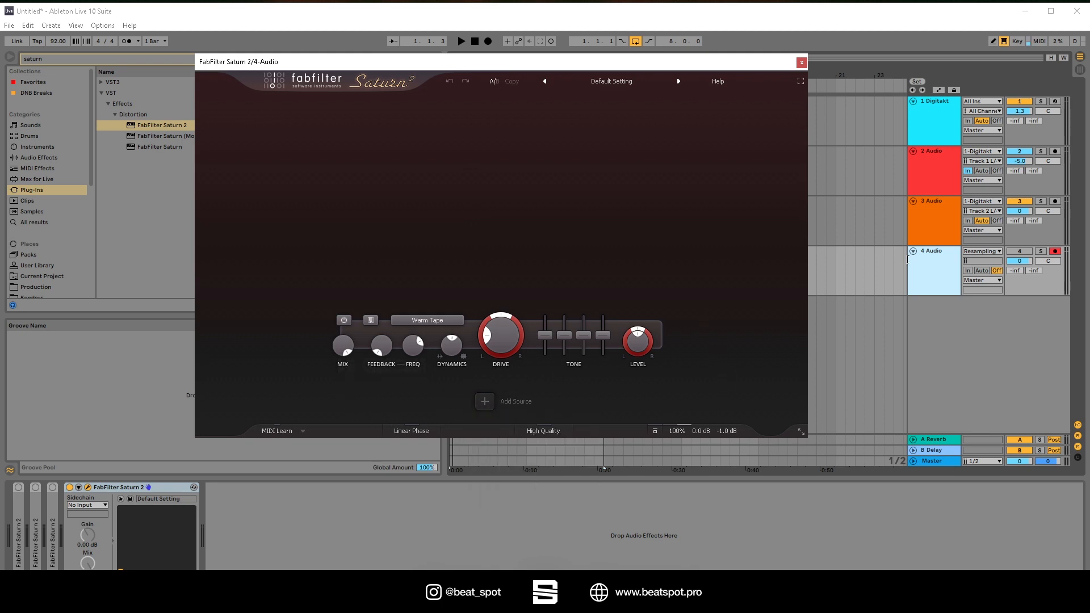
click(938, 216)
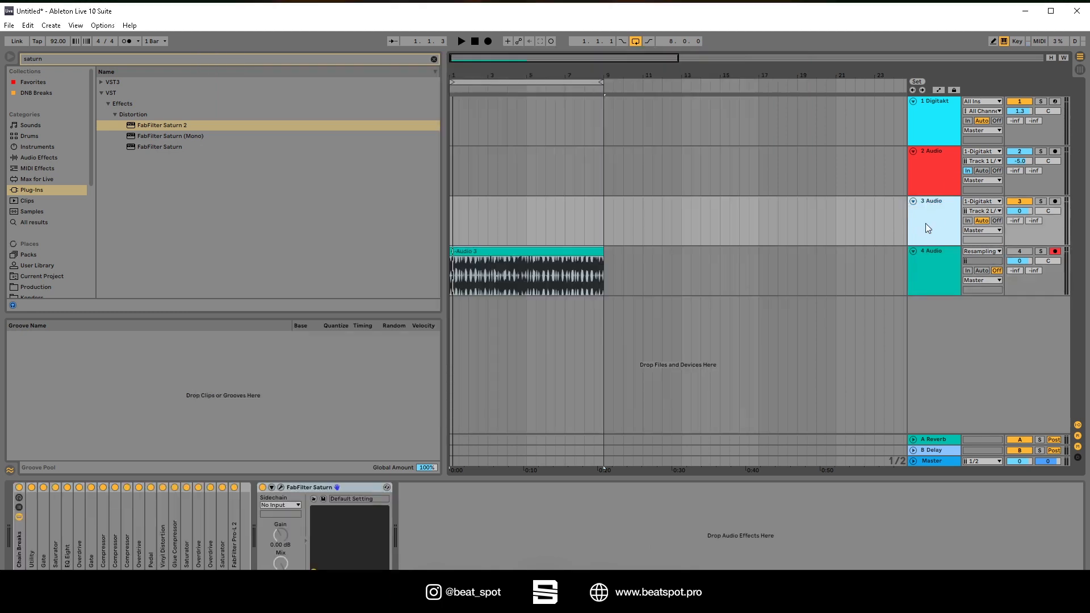
click(281, 487)
click(381, 259)
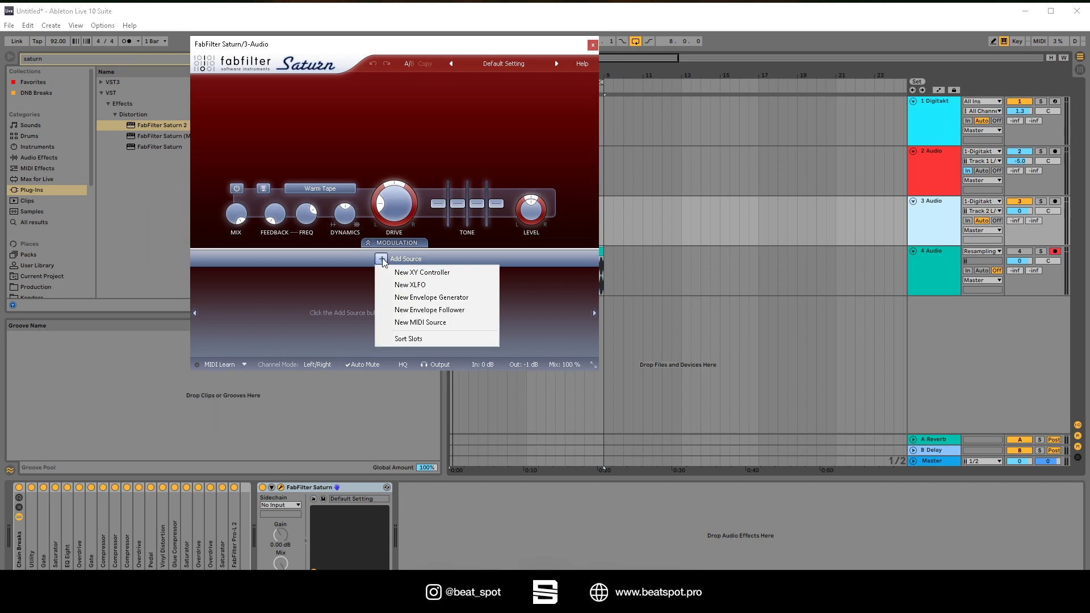
click(356, 305)
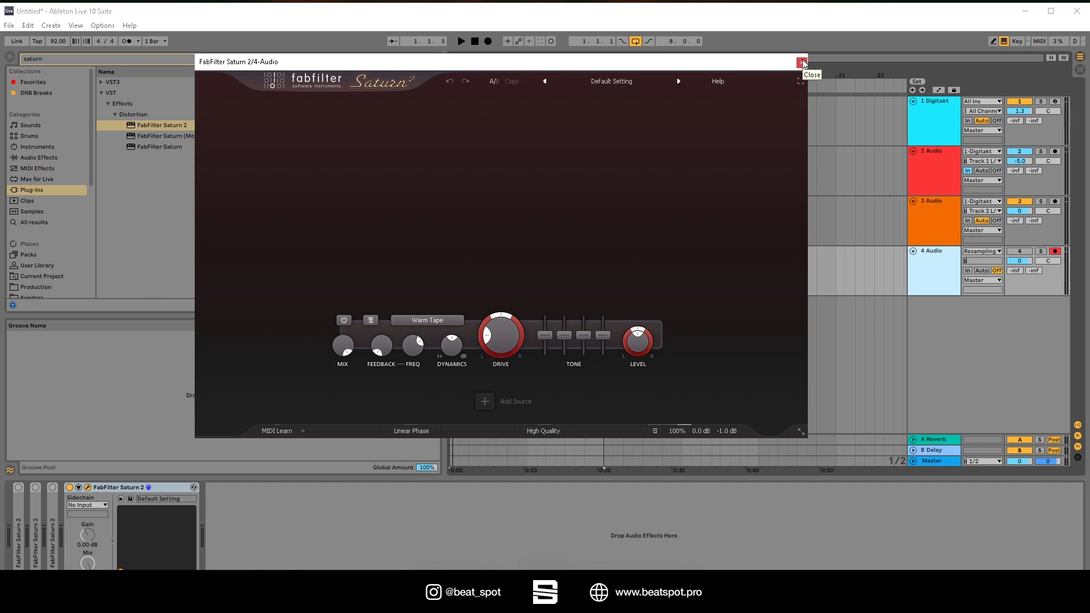
Play the 4 Audio track soloed and adjust the Saturn 2 drive to slightly above 20%
click(1020, 251)
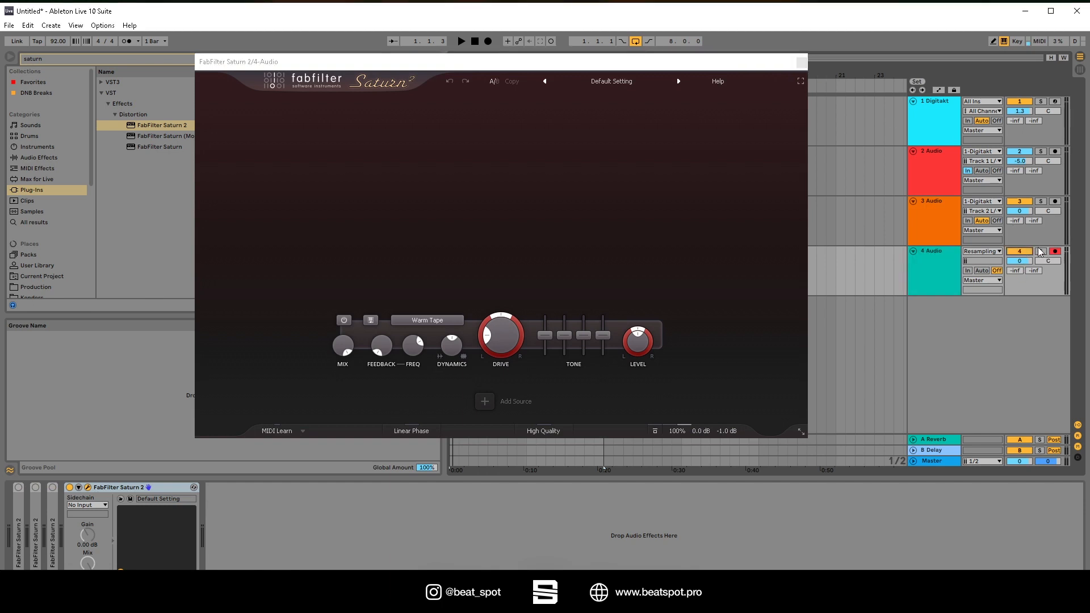
click(1040, 251)
key(space)
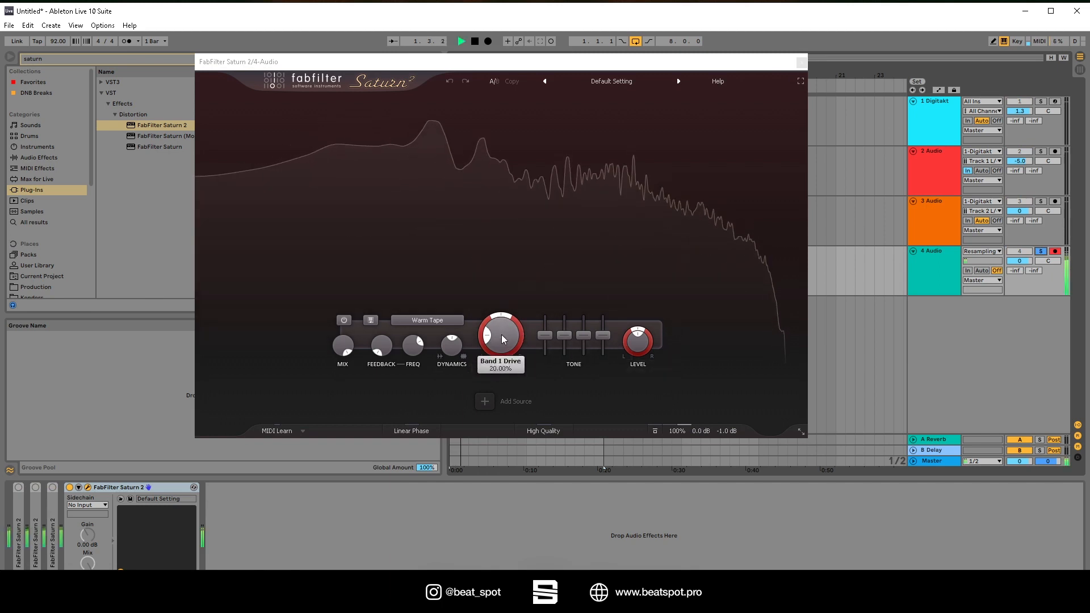
mouse_move(490, 332)
mouse_down()
mouse_move(495, 373)
mouse_move(496, 281)
mouse_move(493, 329)
mouse_up()
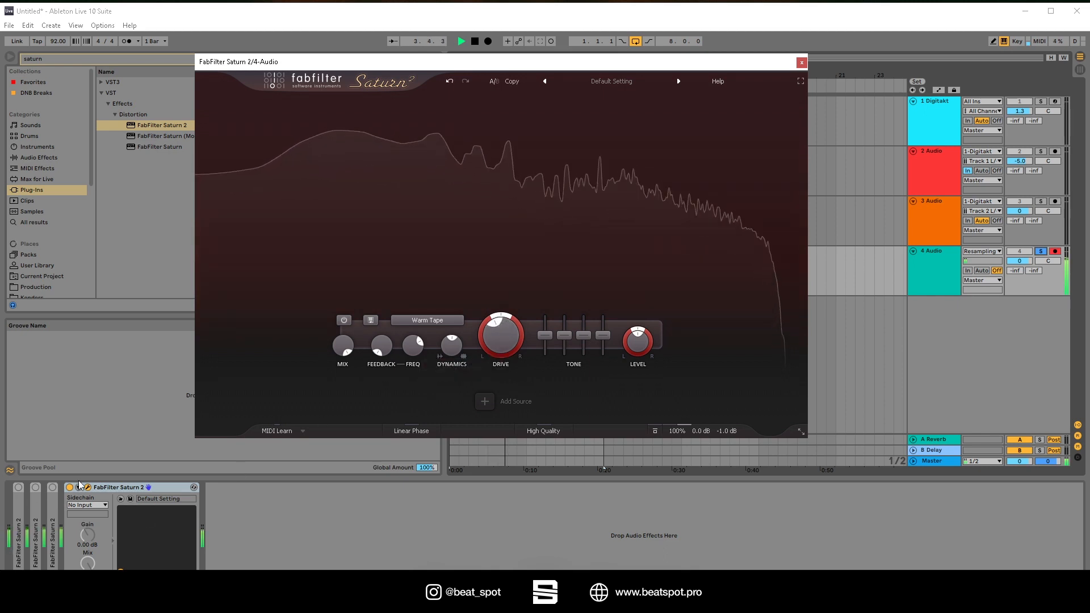
drag(493, 323, 488, 344)
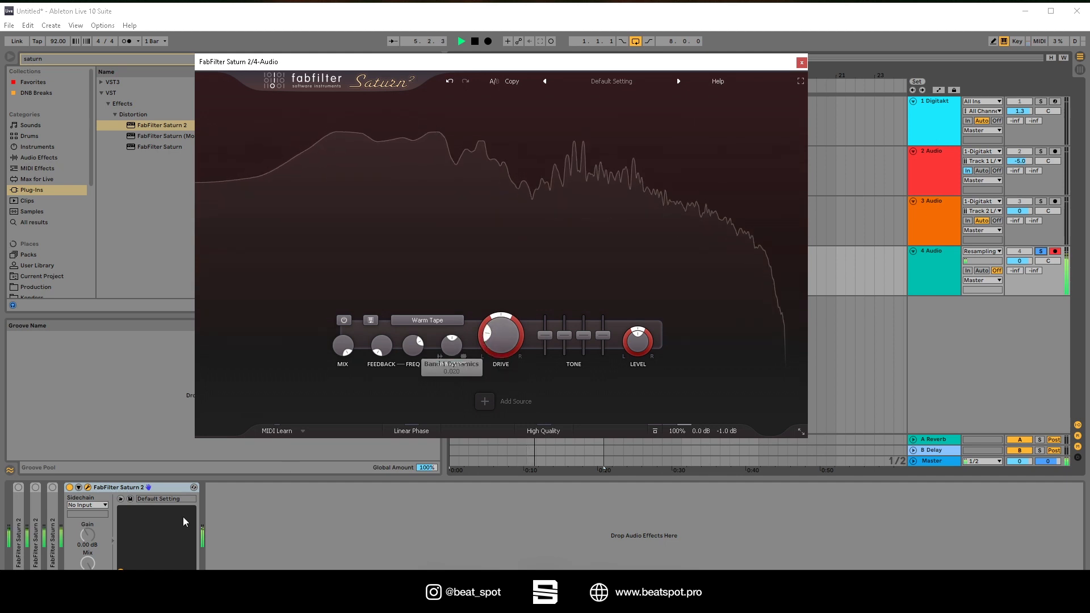
Compare the sound with the Saturn 2 device bypassed and enabled, leave it bypassed, and stop playback
click(70, 487)
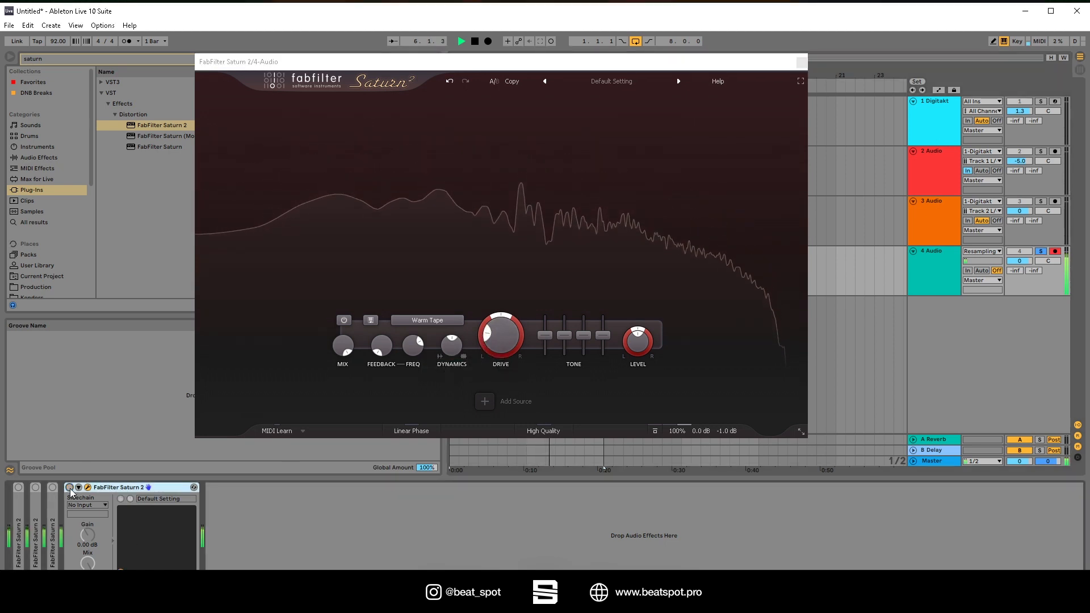
click(70, 489)
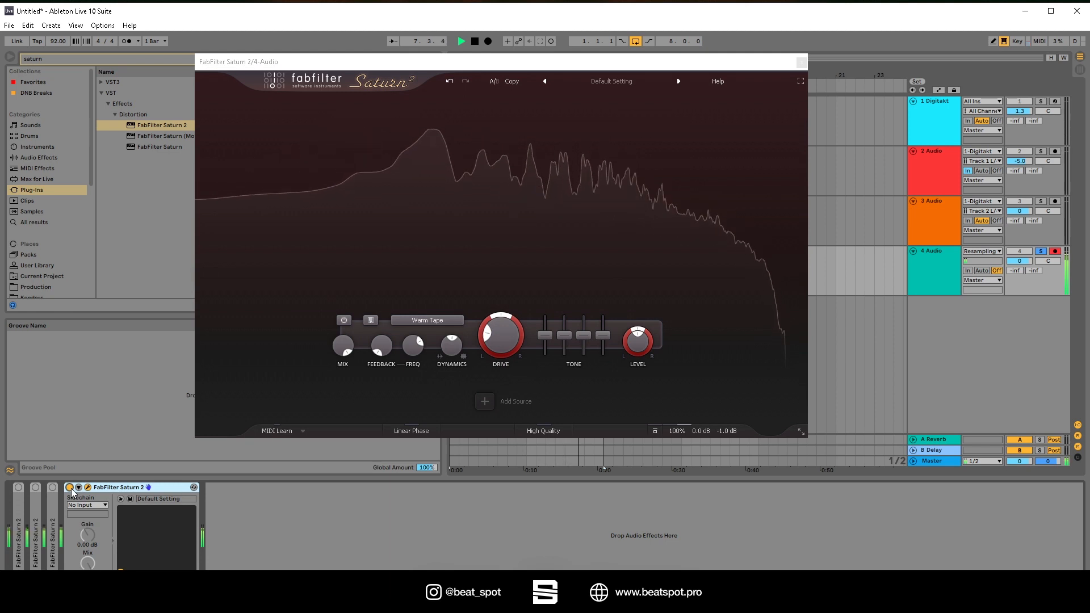
click(71, 489)
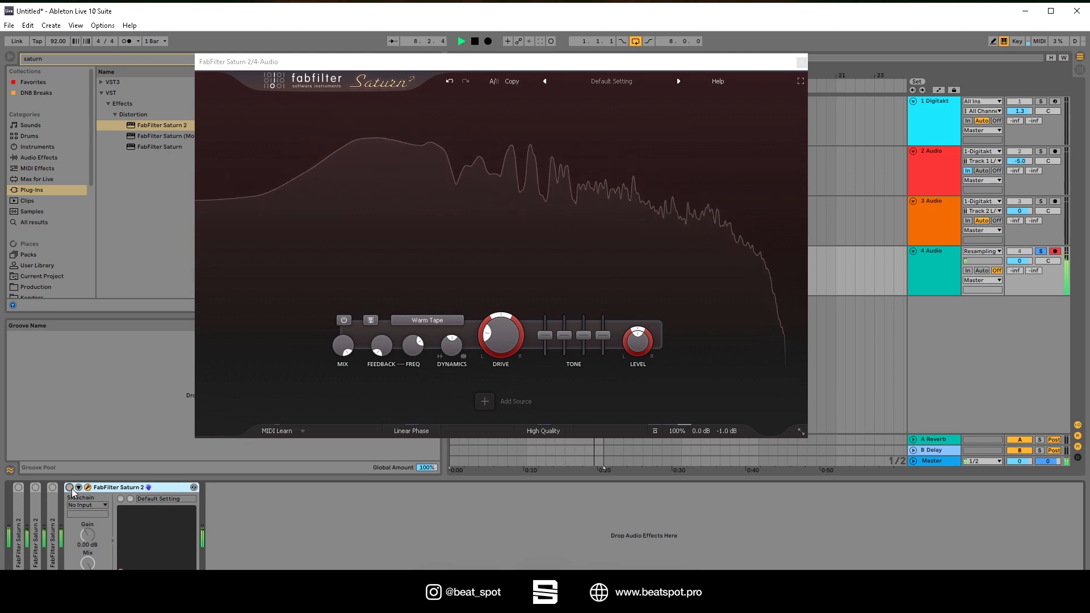
key(space)
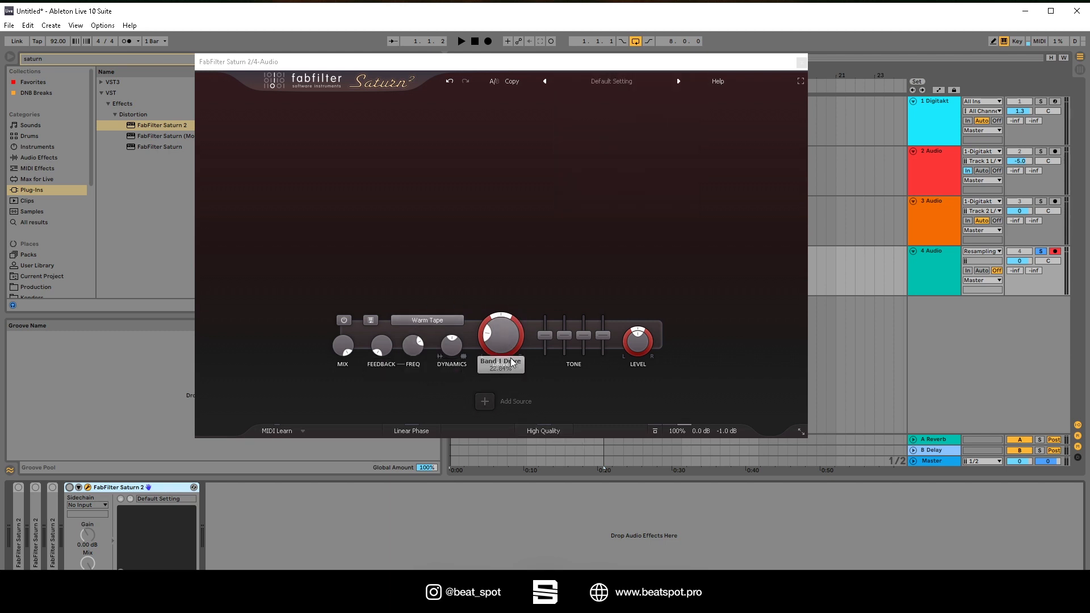
Examine Saturn 2's High Quality options Off, Good and Superb, keeping Off, and look at the Linear Phase option
click(546, 431)
click(557, 417)
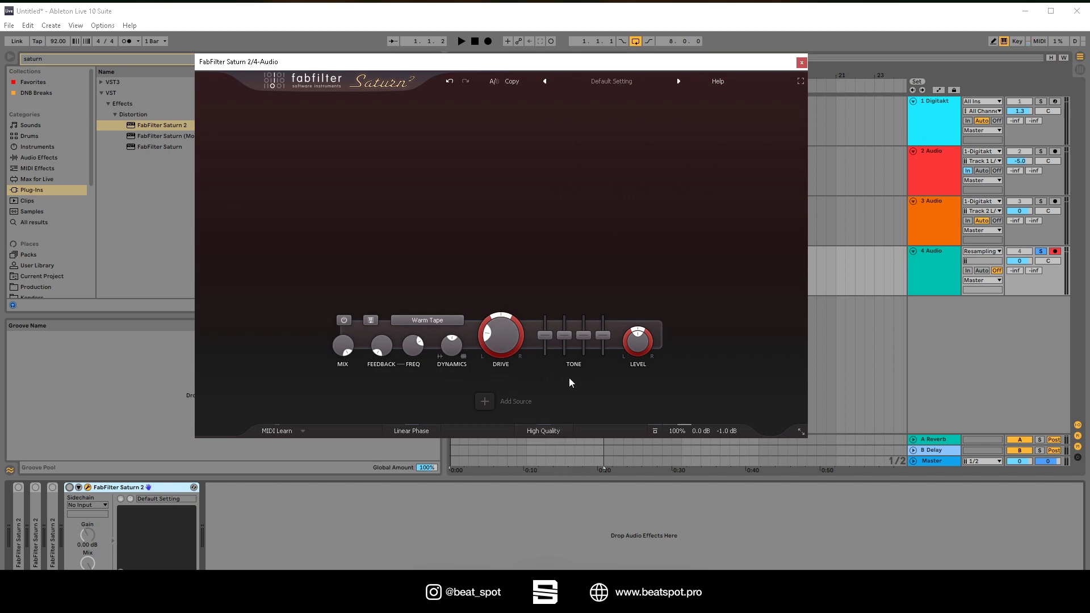
click(547, 431)
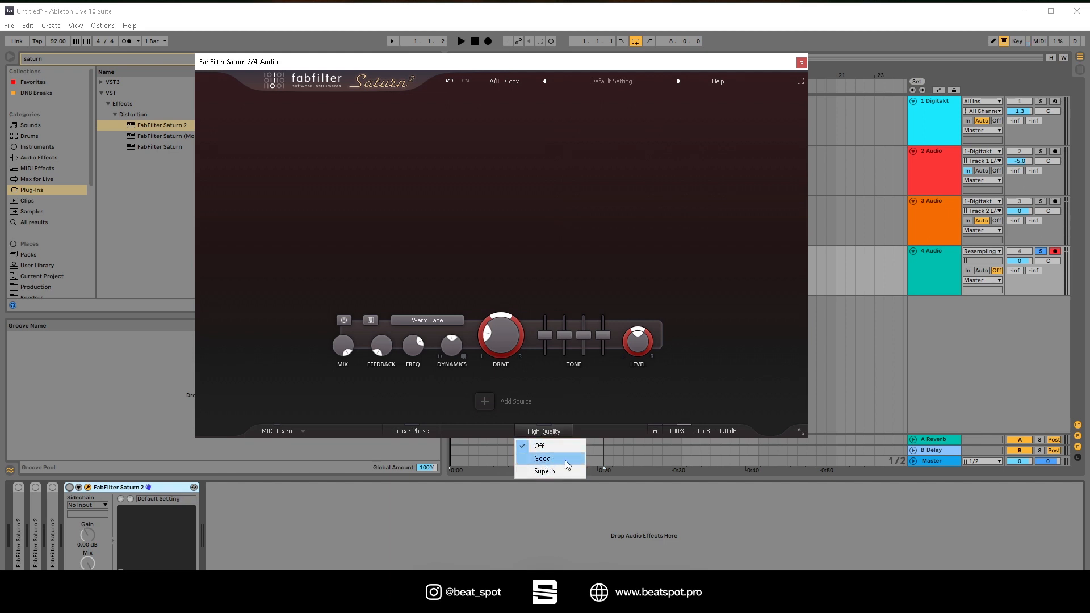
click(556, 446)
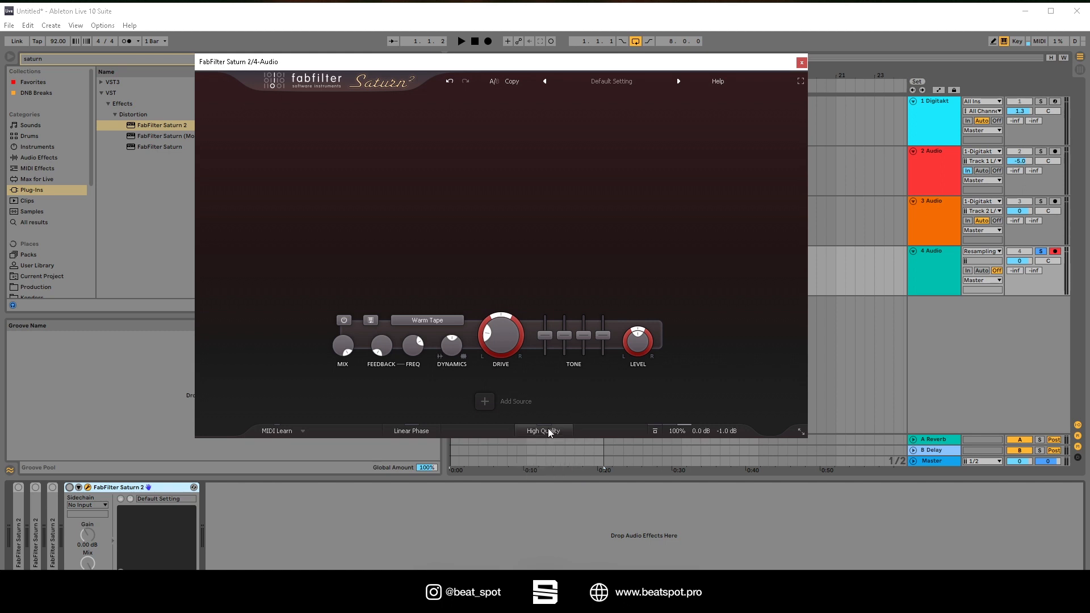
click(557, 431)
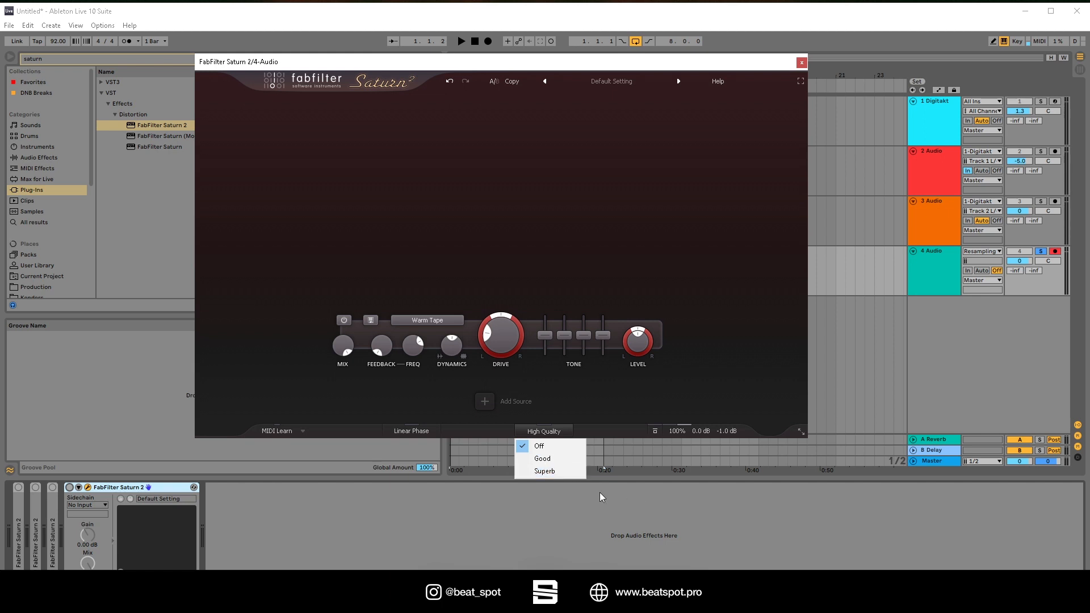
click(540, 448)
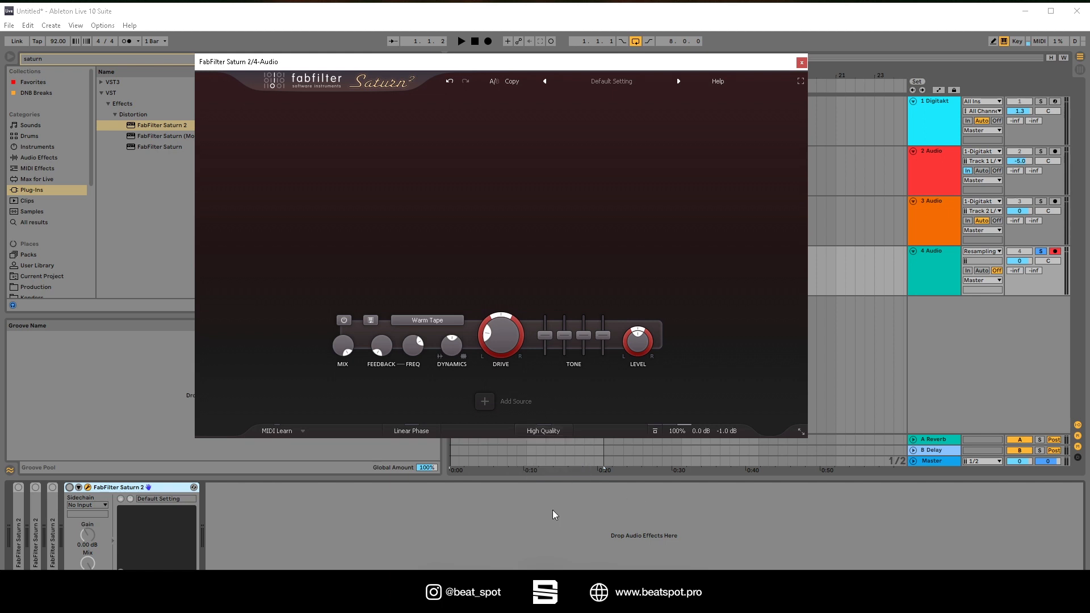
click(417, 431)
Collapse the last Saturn 2 device and close its window, then expand the chain's first Saturn 2 and open its plug-in window
mouse_move(503, 333)
double_click(93, 489)
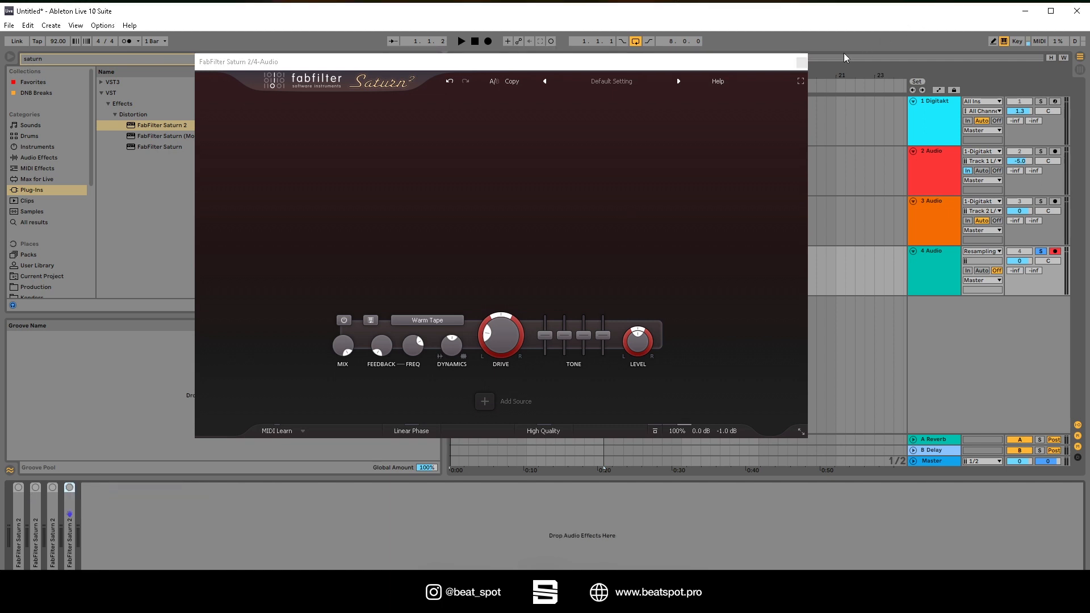
click(802, 63)
double_click(14, 498)
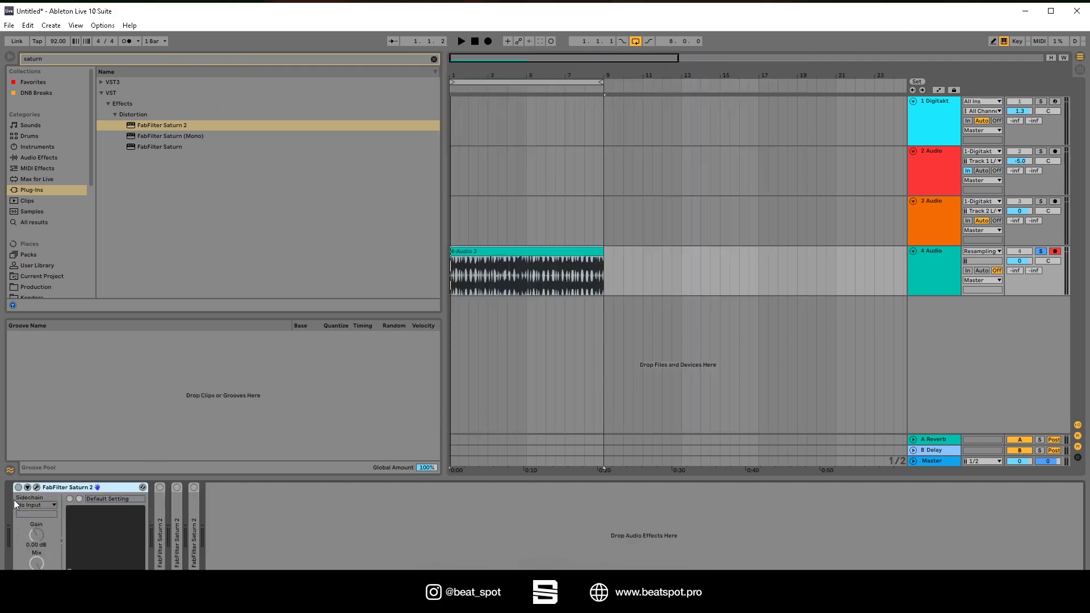
click(36, 487)
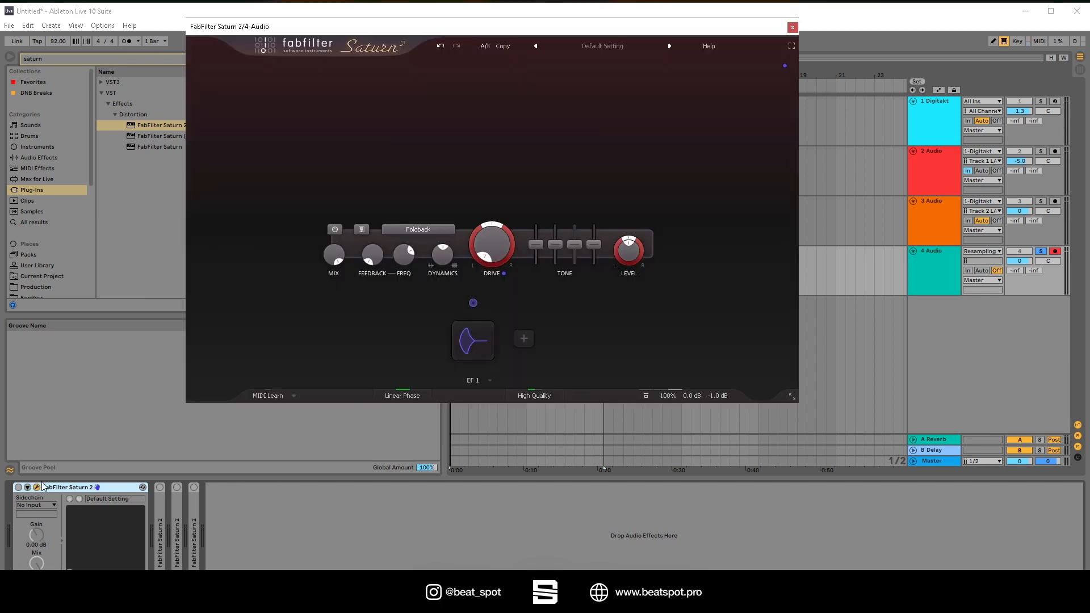
Turn on the first Saturn 2 device and expand its EF 1 envelope follower
drag(433, 31, 471, 43)
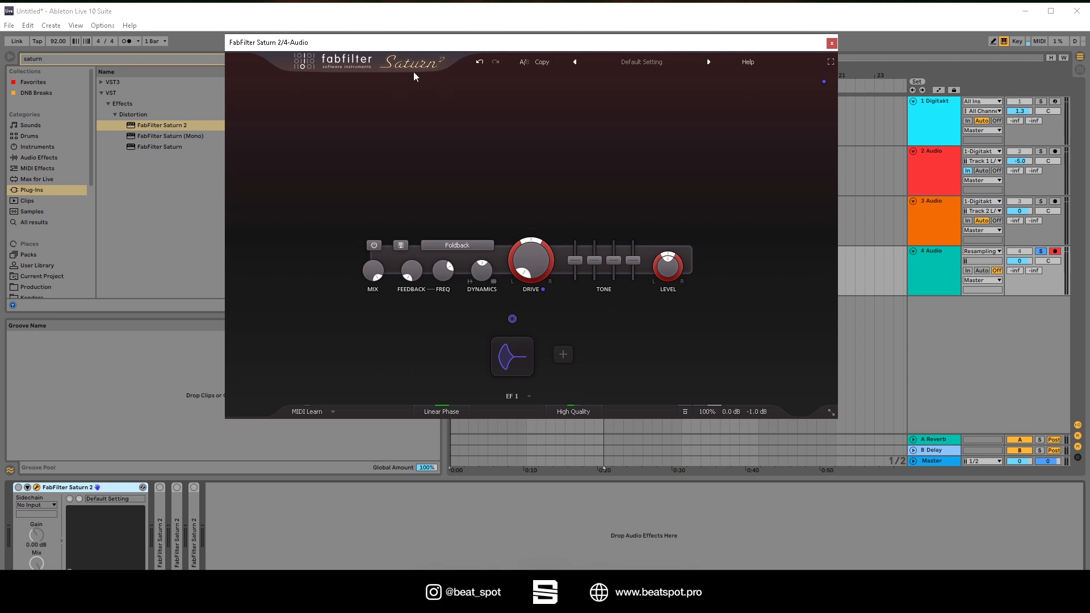
click(20, 489)
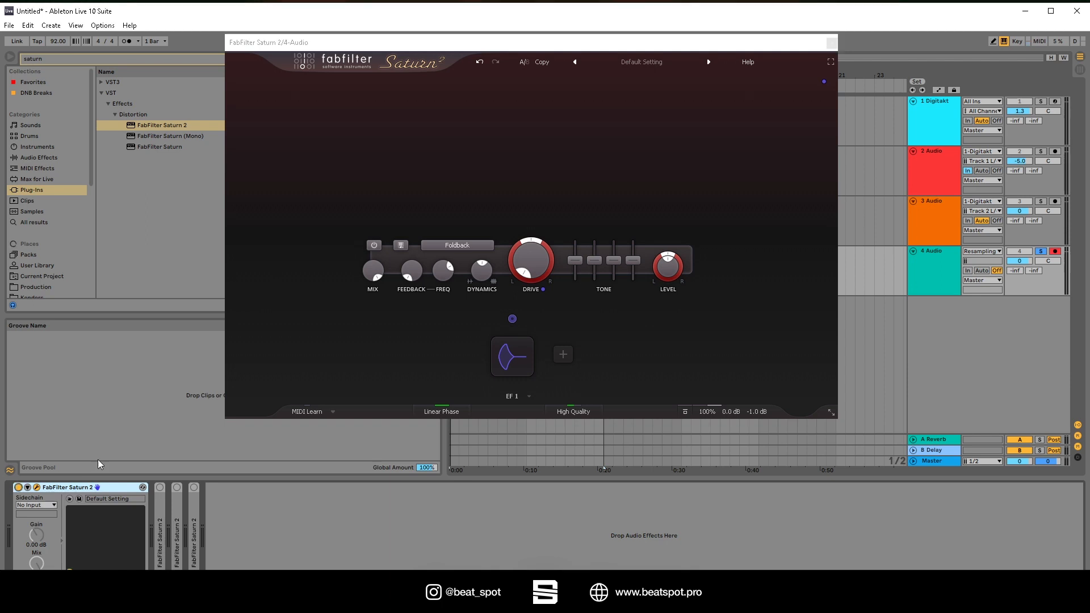
click(518, 353)
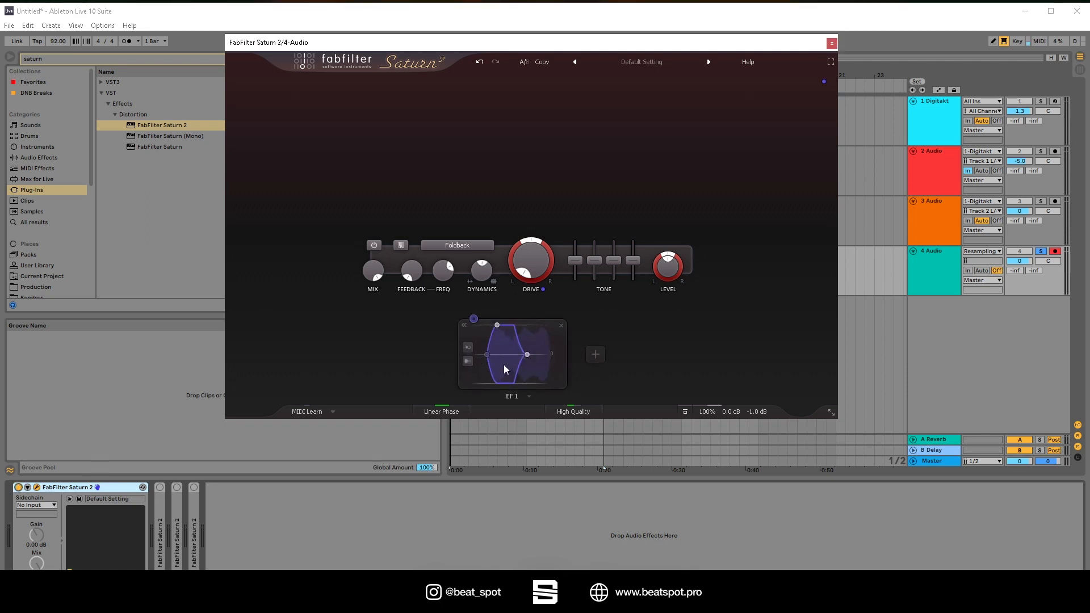
Add a second envelope follower as a modulation source, try its mode option, and remove it
click(594, 357)
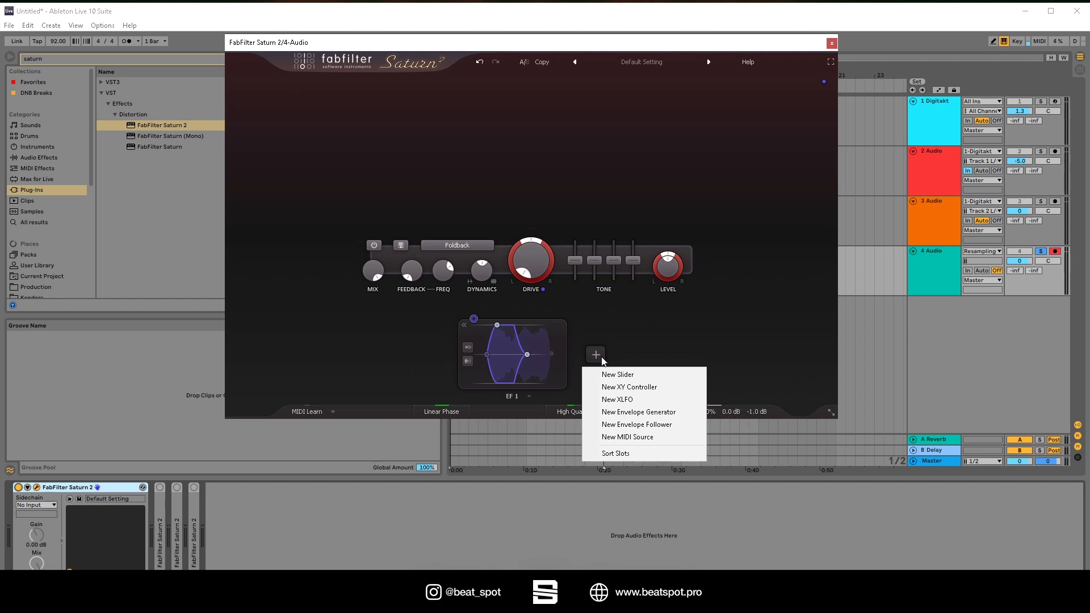
click(666, 427)
click(583, 355)
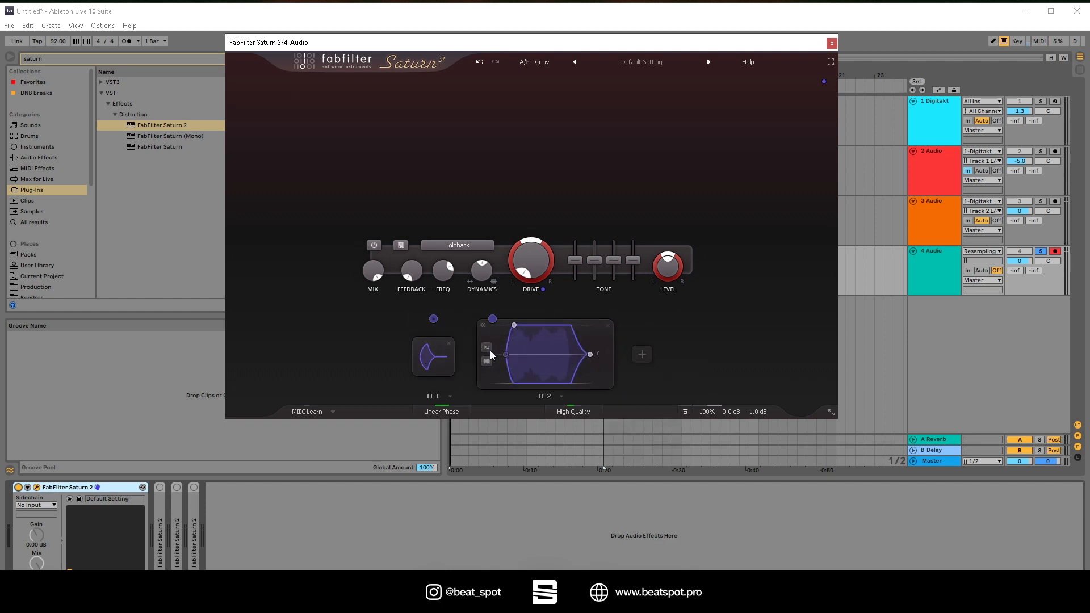
click(487, 361)
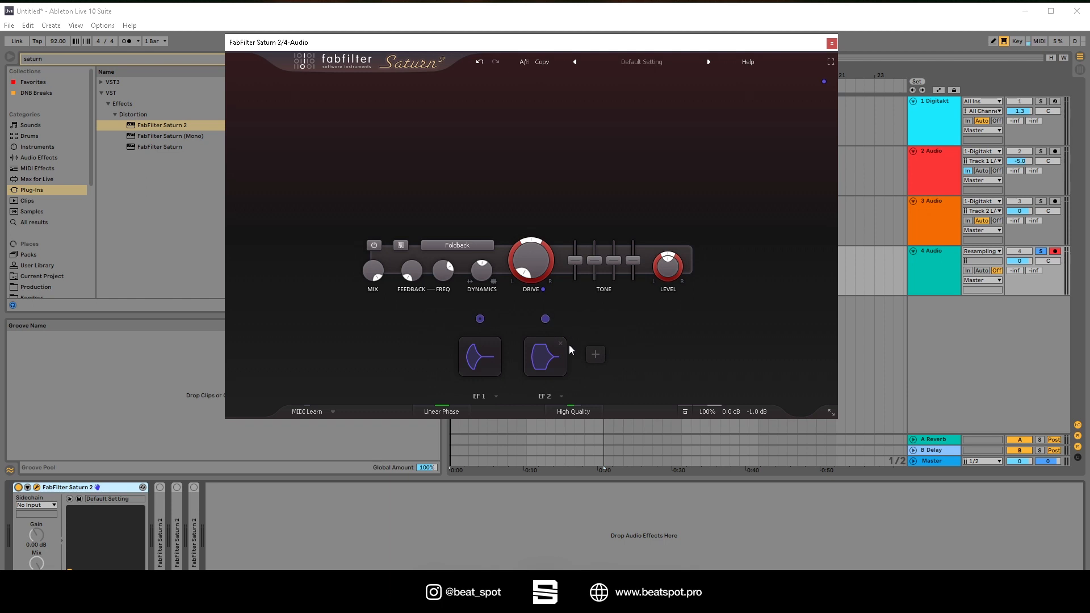
click(561, 344)
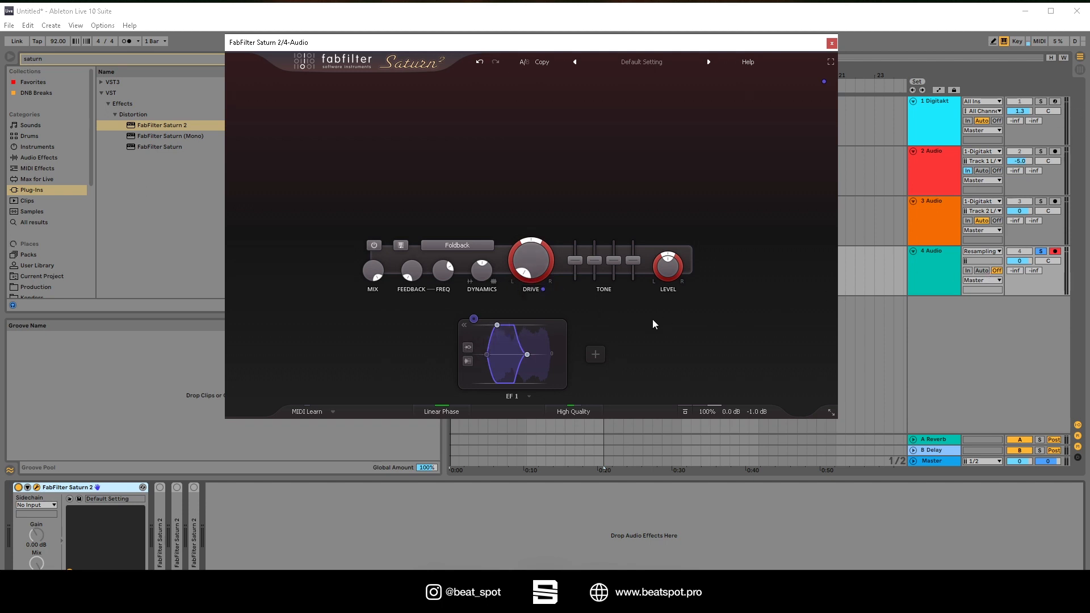
Play the loop and set the EF 1 envelope follower's release to about 0.5 sec with a shorter attack
key(space)
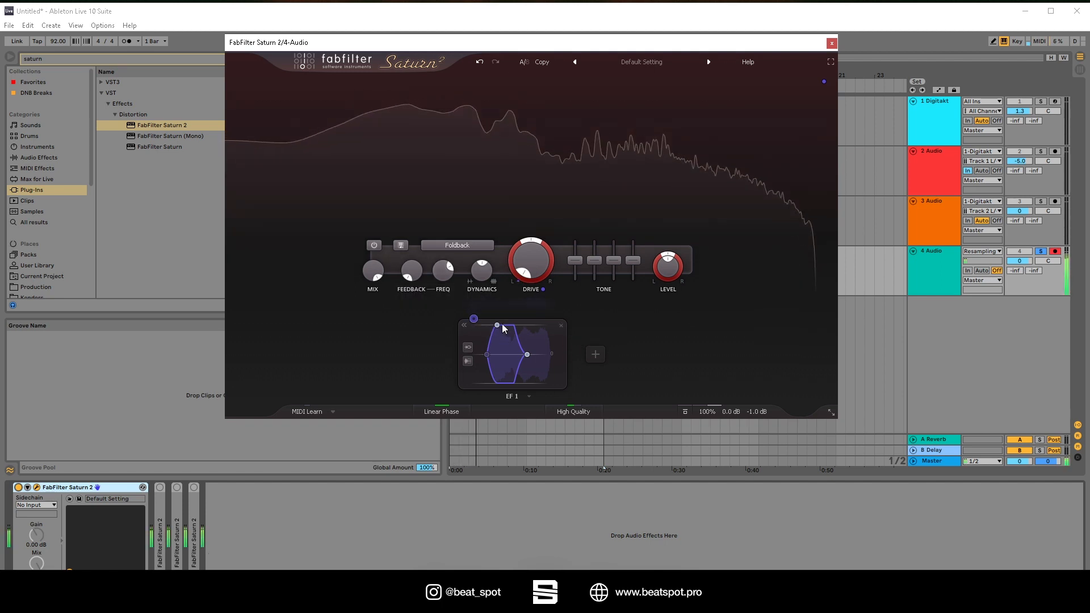
mouse_move(526, 355)
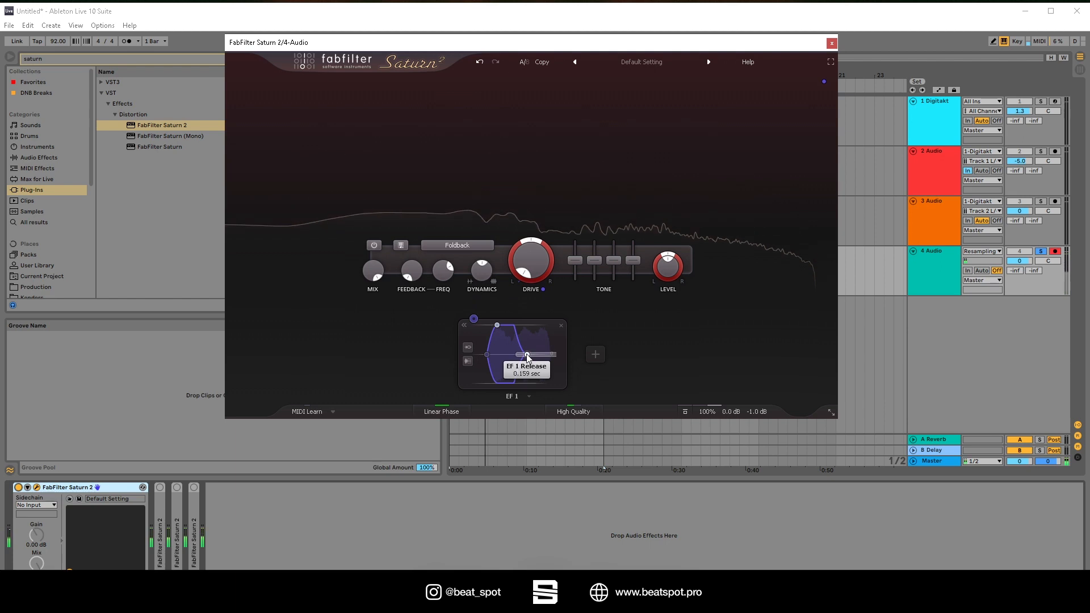
drag(527, 355, 543, 357)
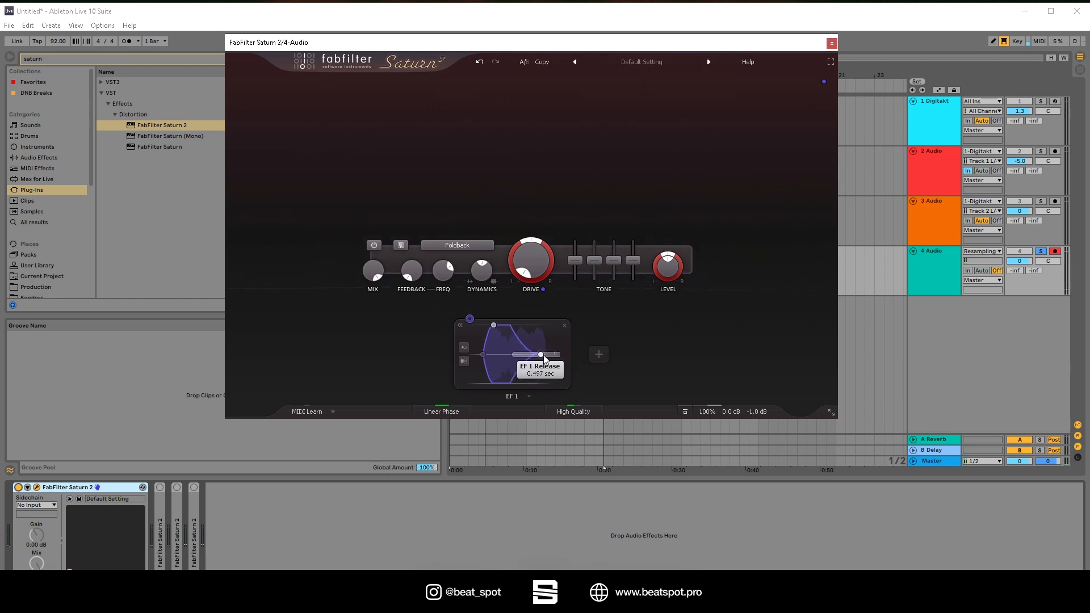
mouse_move(493, 325)
mouse_down()
mouse_move(476, 328)
mouse_move(498, 330)
mouse_move(488, 327)
mouse_up()
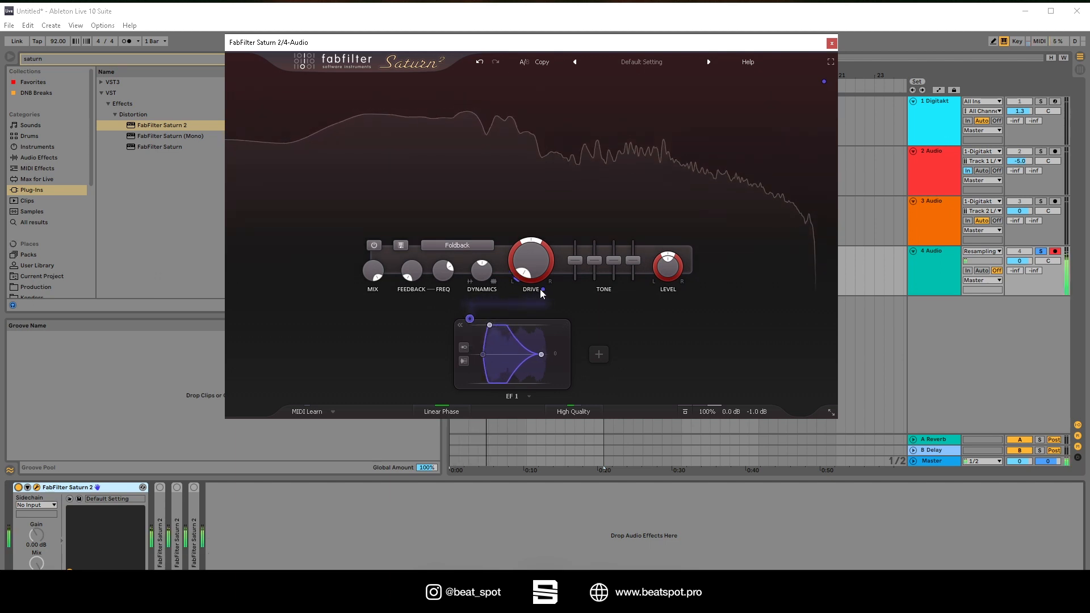
Vary the EF 1 modulation amount on band 1 Drive, comparing the sound with the first Saturn 2 device off and on
mouse_move(541, 291)
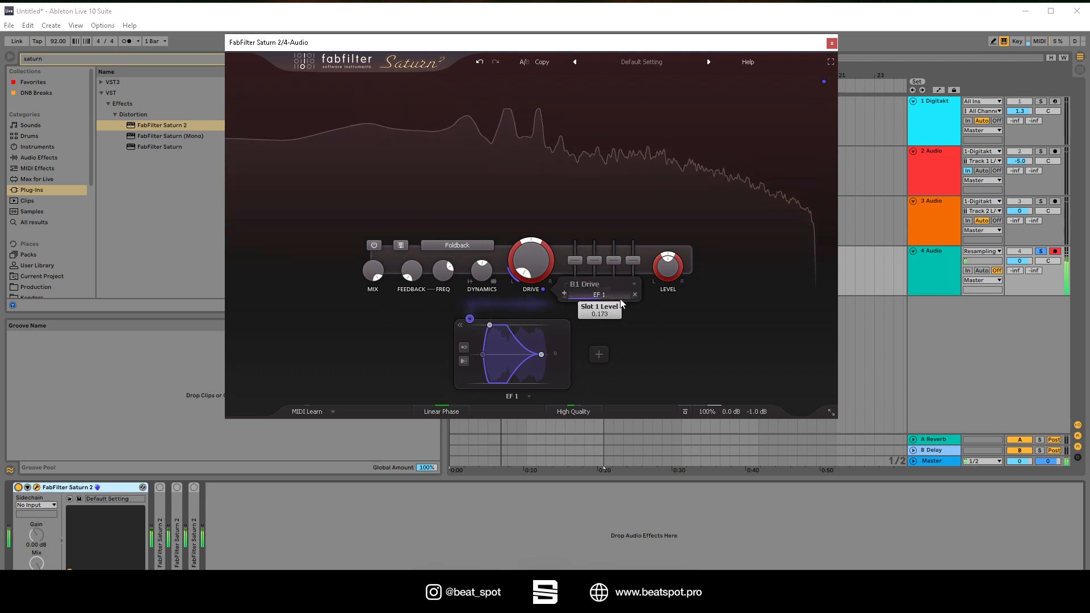
drag(652, 299, 556, 292)
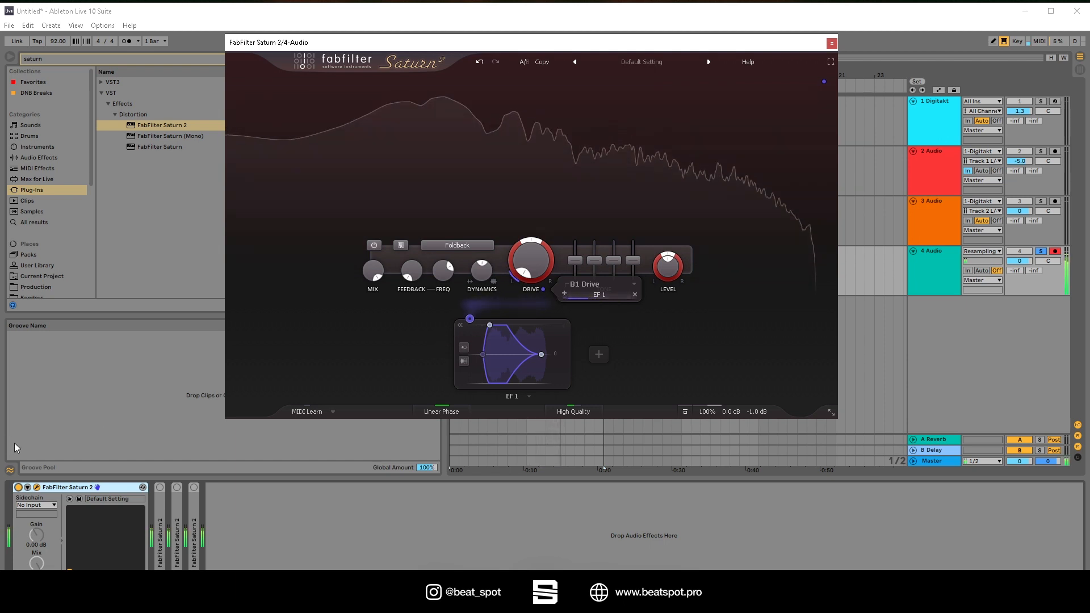
click(18, 488)
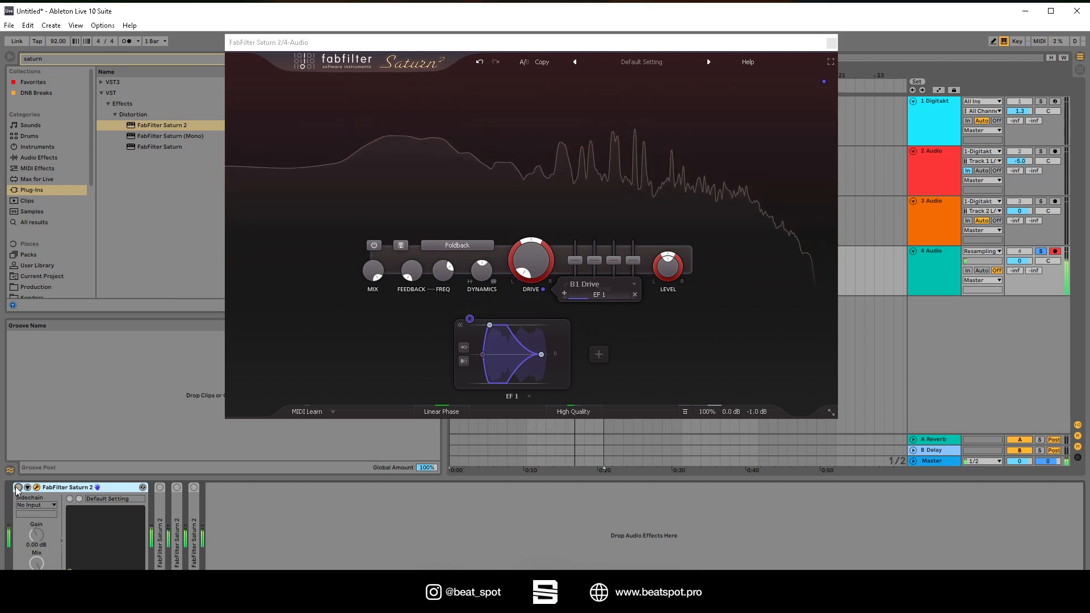
click(18, 488)
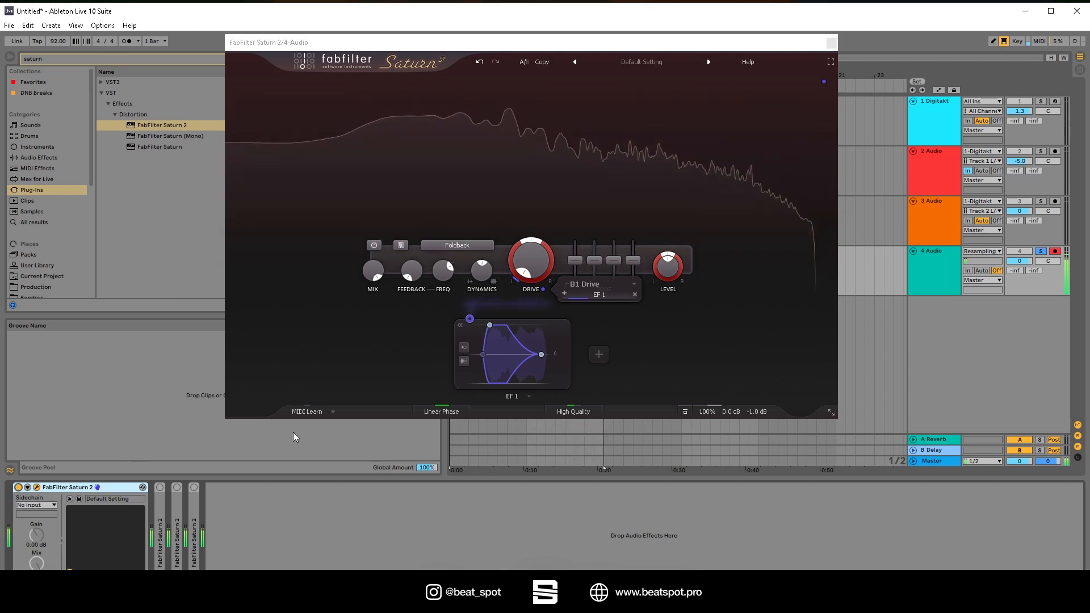
drag(588, 297, 573, 298)
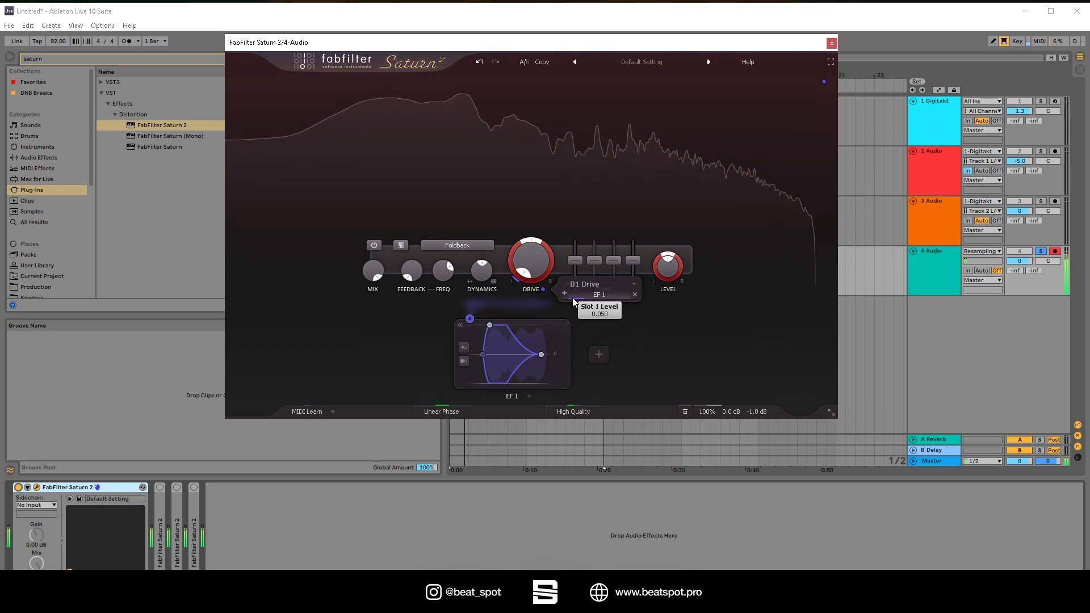
click(17, 487)
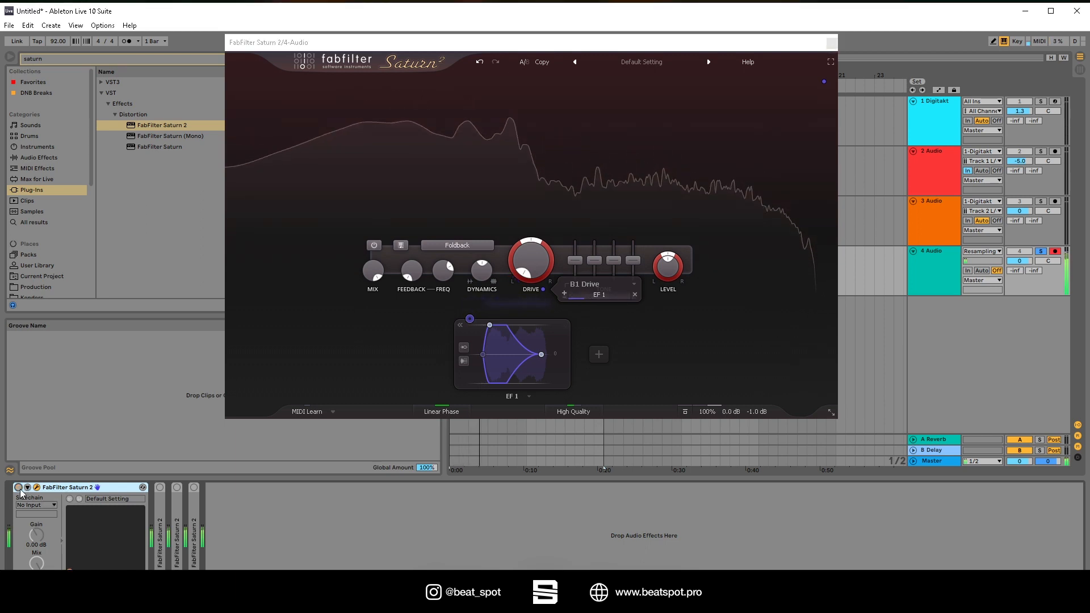
click(17, 487)
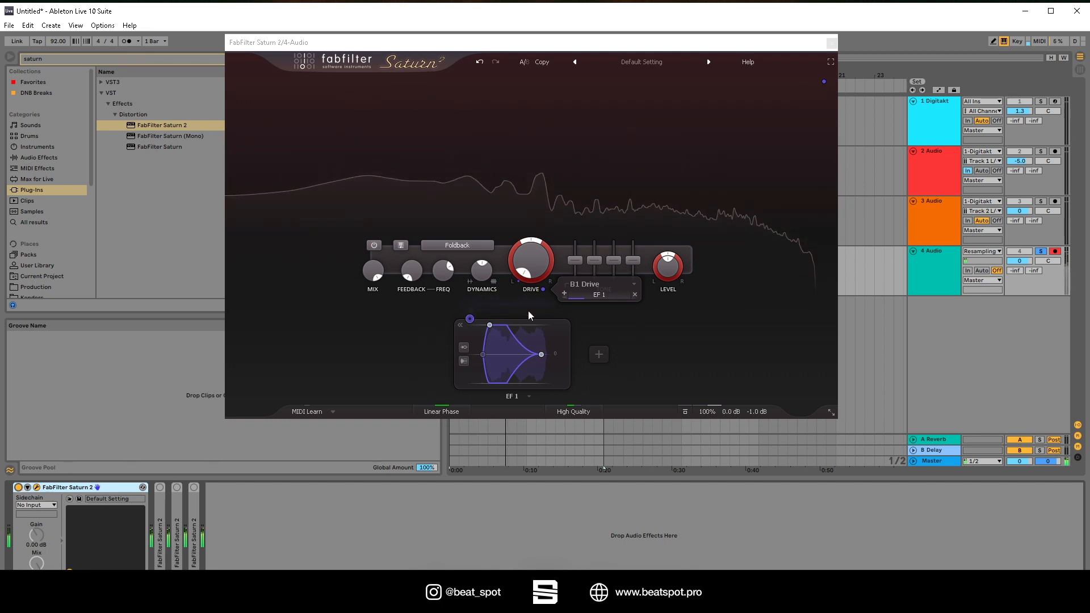
mouse_move(539, 271)
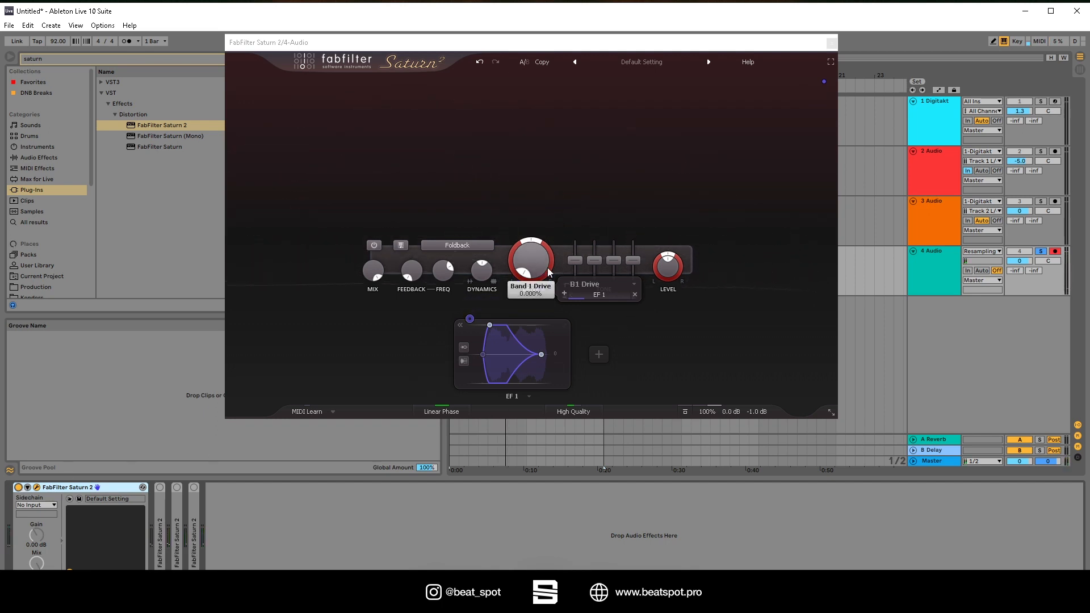
Expand and turn on the second Saturn 2 device, open its plug-in window and play the loop
double_click(161, 493)
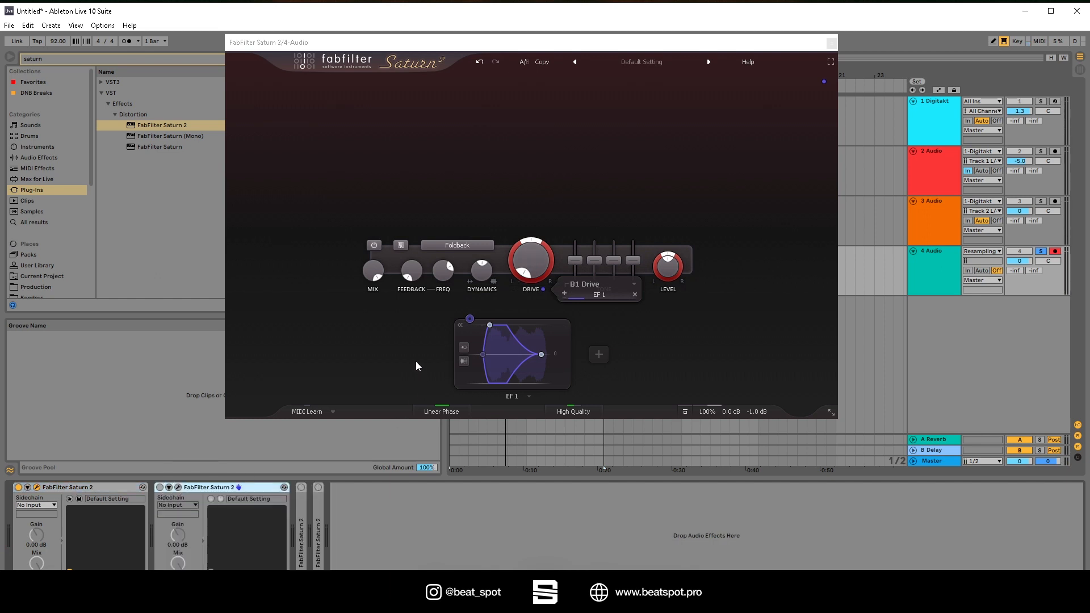
click(177, 487)
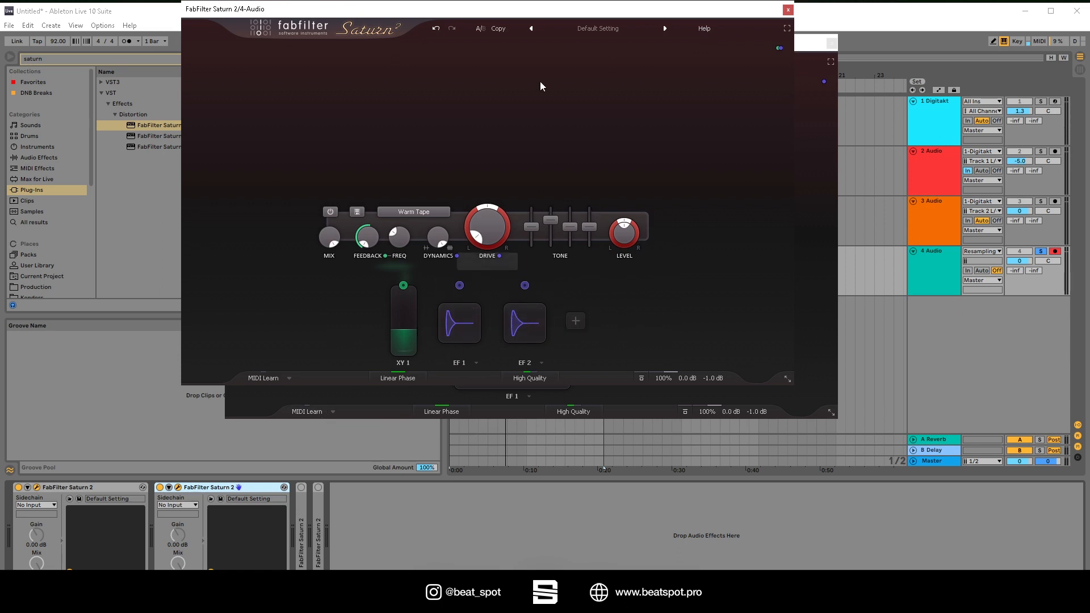
key(space)
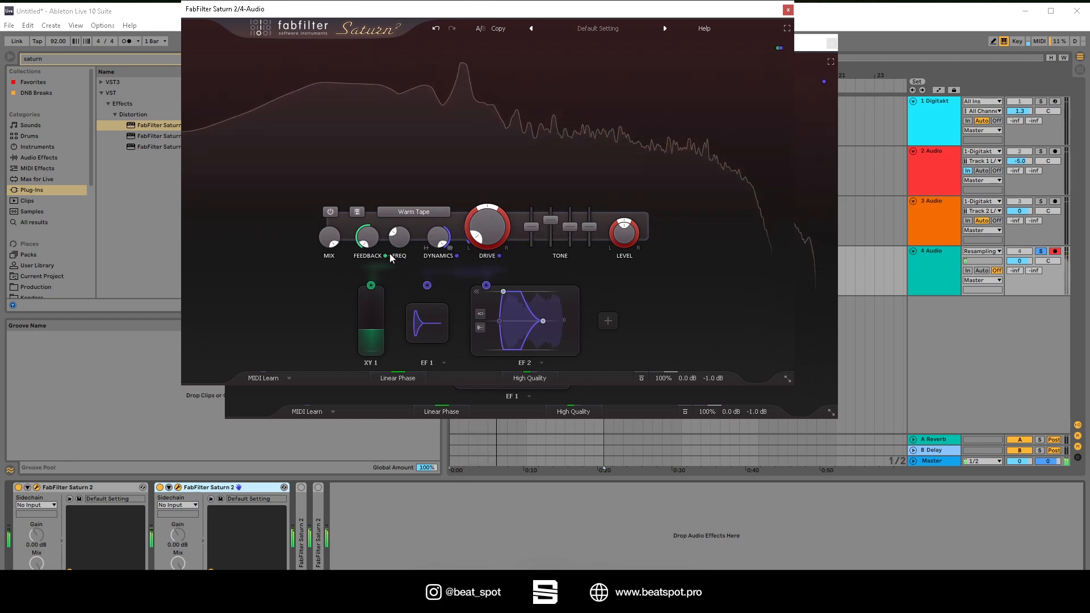
Try a different band 1 Dynamics amount, return it to 1.000 and close the plug-in window
mouse_move(428, 325)
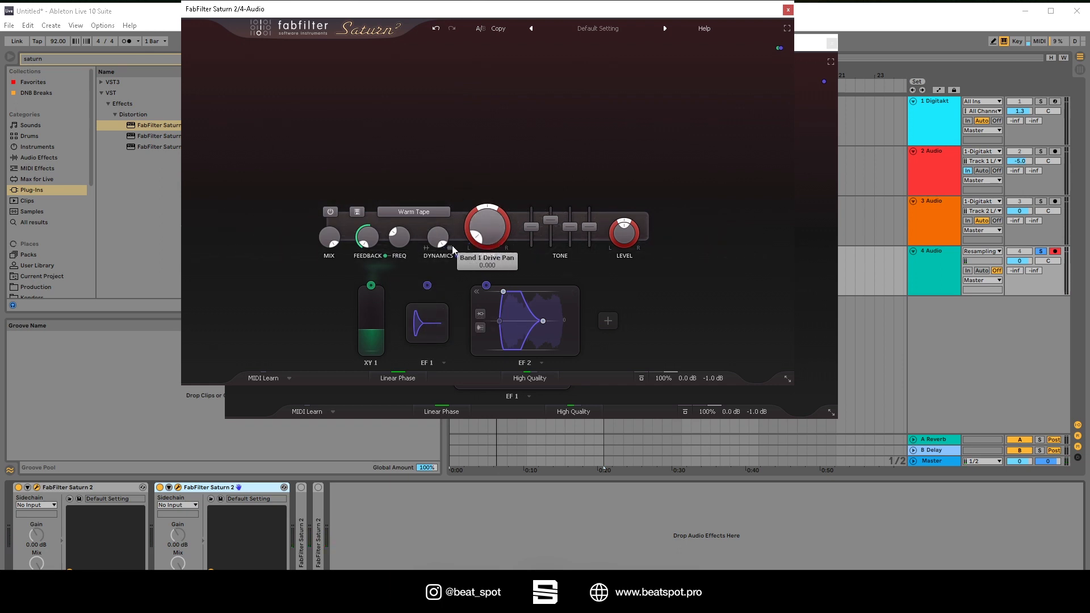
mouse_move(444, 242)
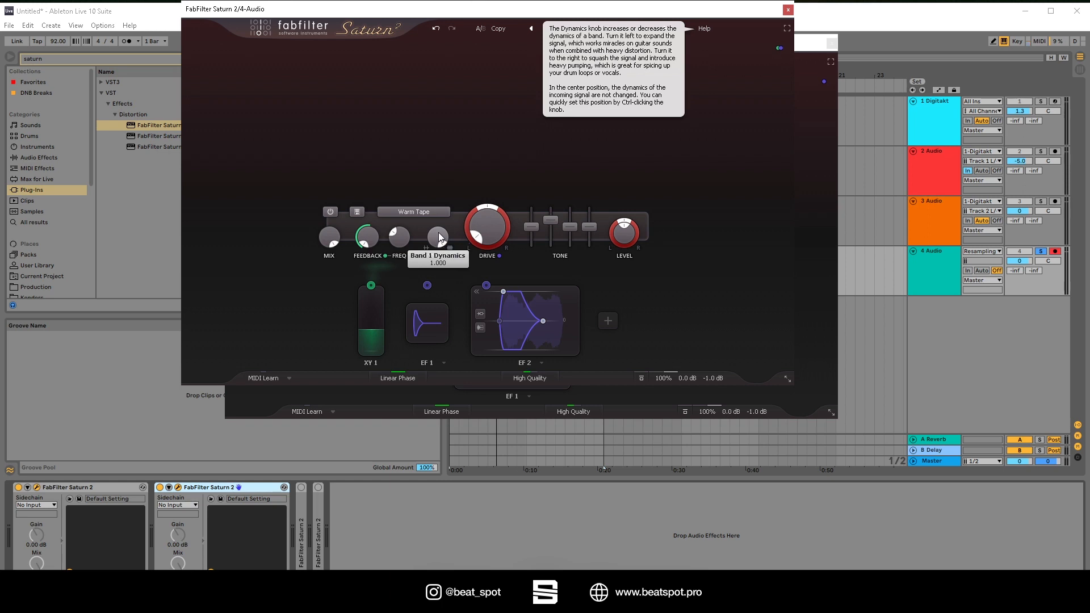
drag(438, 232, 445, 363)
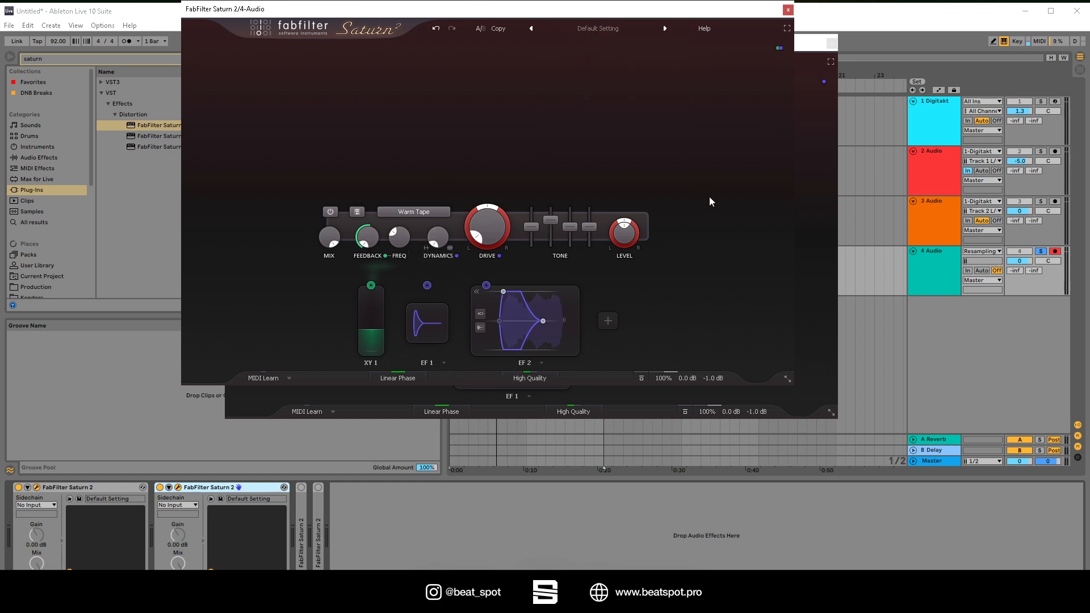
mouse_move(443, 243)
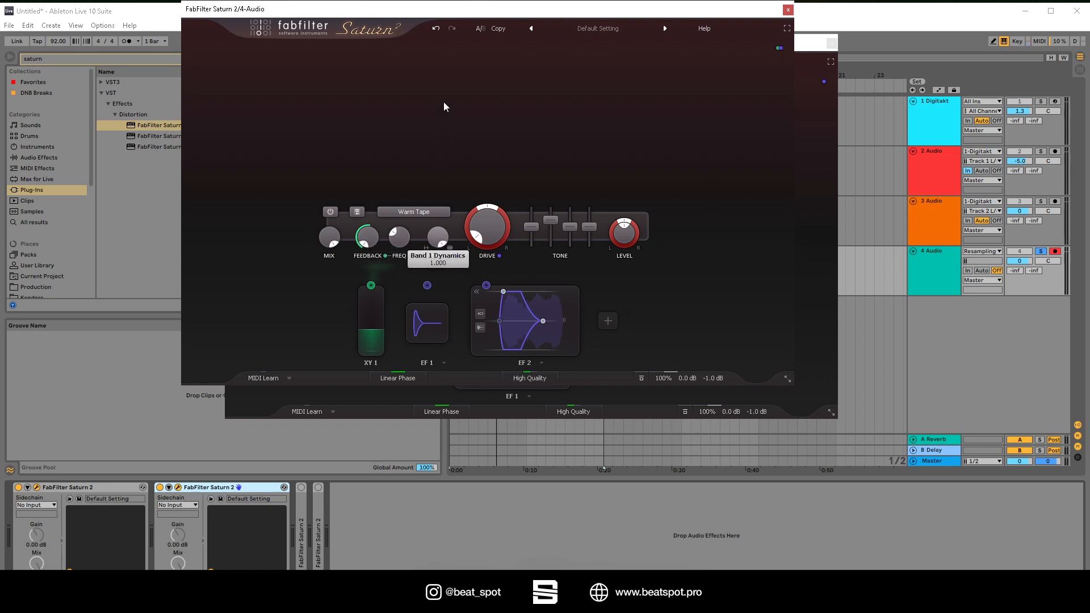
click(788, 9)
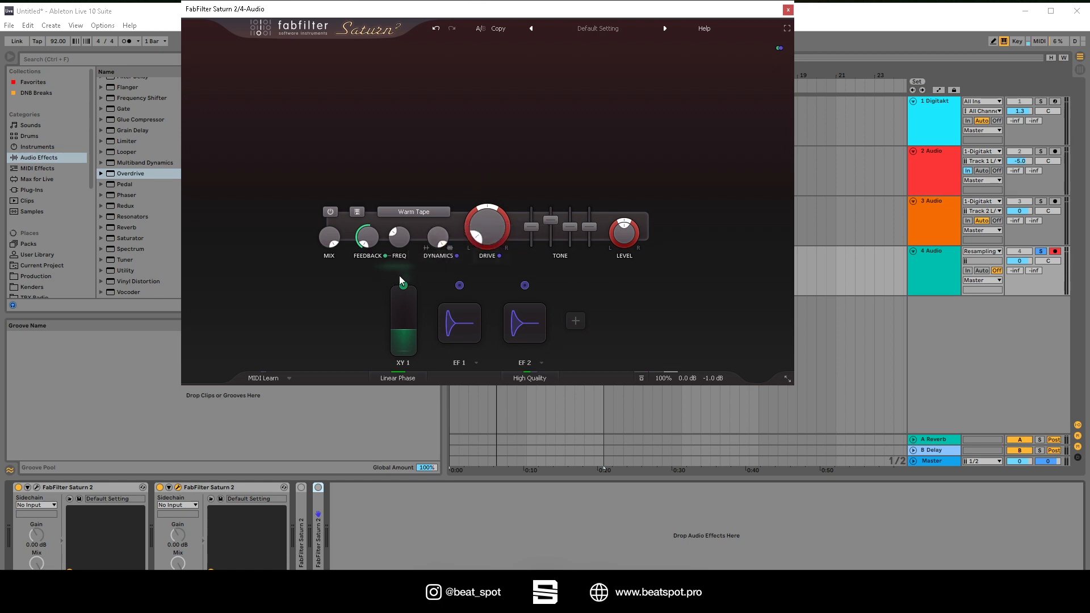
Play the loop and raise the XY 1 controller modulating the band's Feedback to about 0.43
key(space)
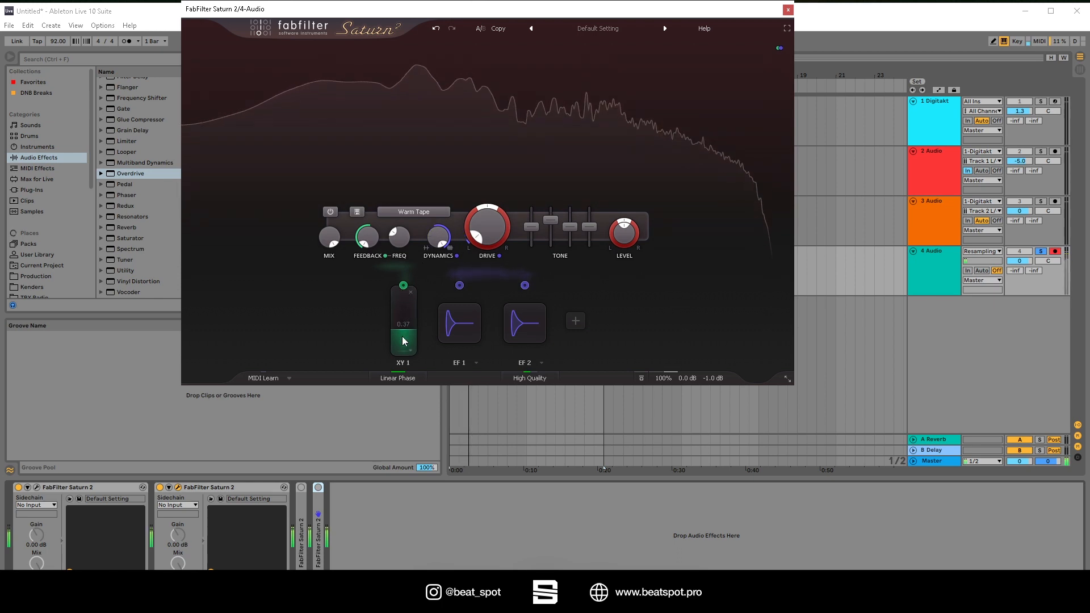
mouse_move(404, 337)
mouse_move(402, 339)
mouse_down()
mouse_move(398, 368)
mouse_move(403, 327)
mouse_up()
mouse_move(365, 238)
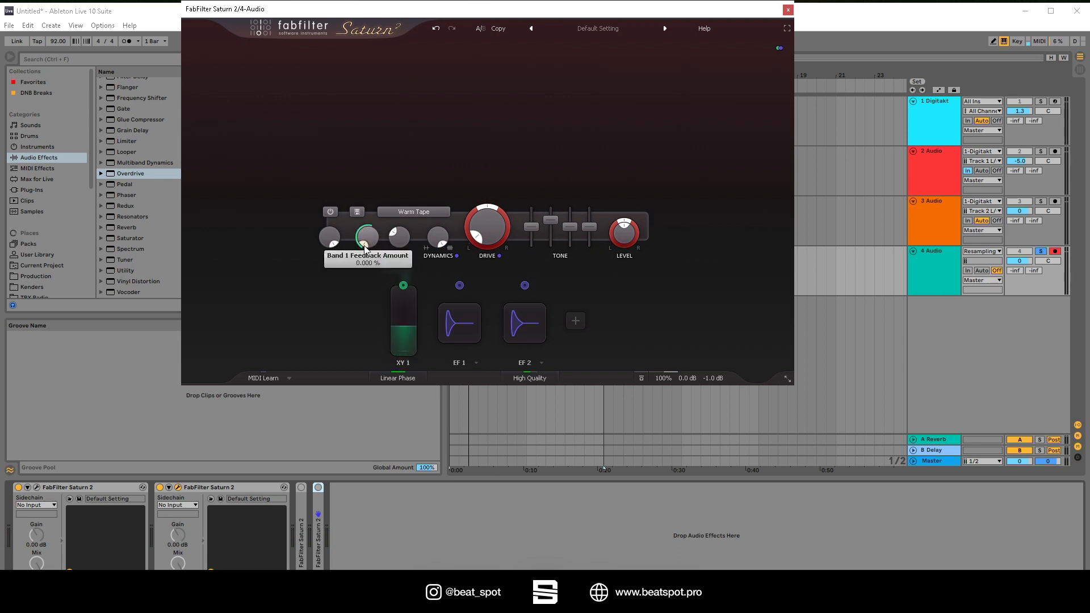
mouse_move(399, 339)
mouse_down()
mouse_move(405, 351)
mouse_move(400, 294)
mouse_move(402, 328)
mouse_up()
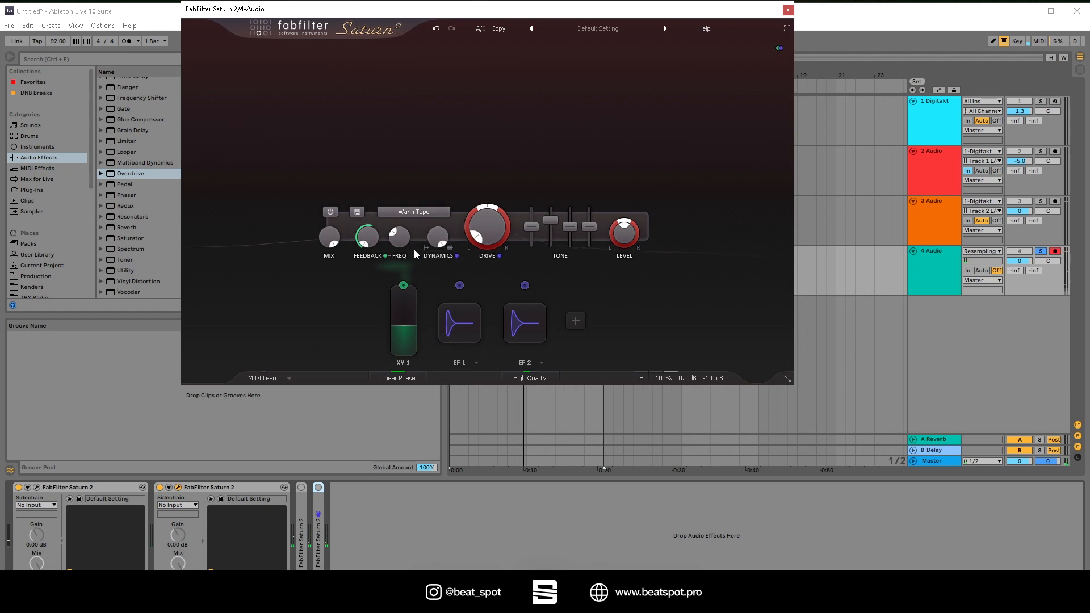
Sweep XY 1 and the band's feedback frequency while the loop plays, then close the plug-in window
mouse_move(398, 245)
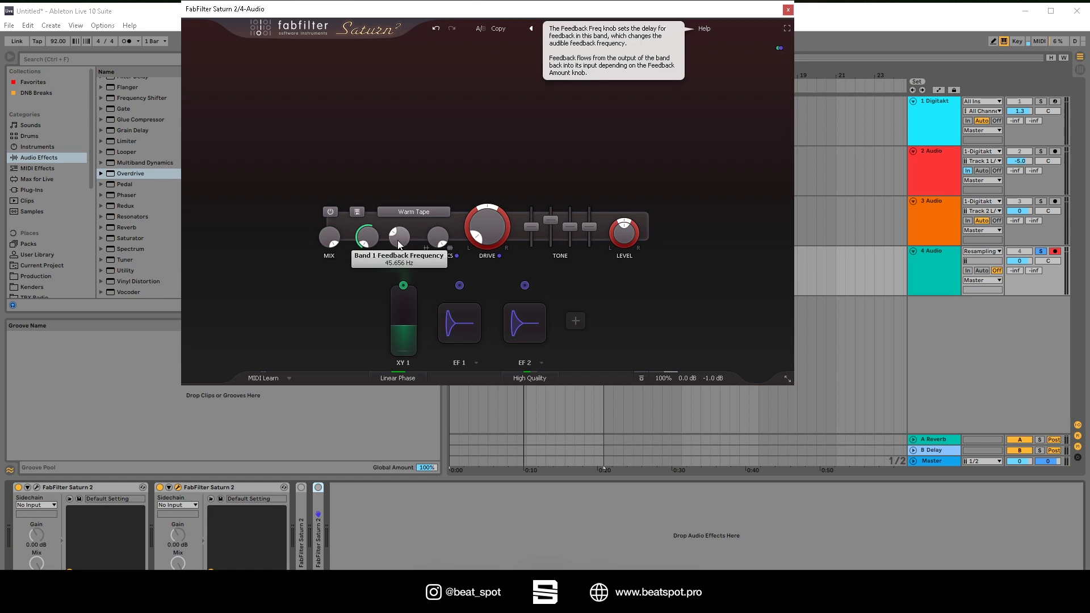
key(space)
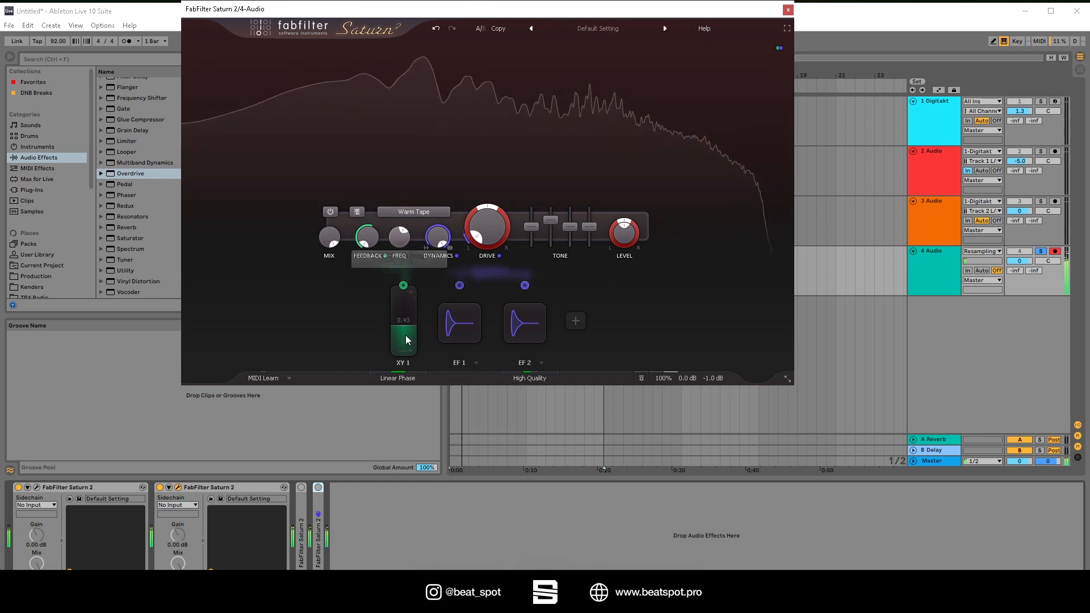
drag(405, 336, 407, 296)
drag(397, 241, 405, 340)
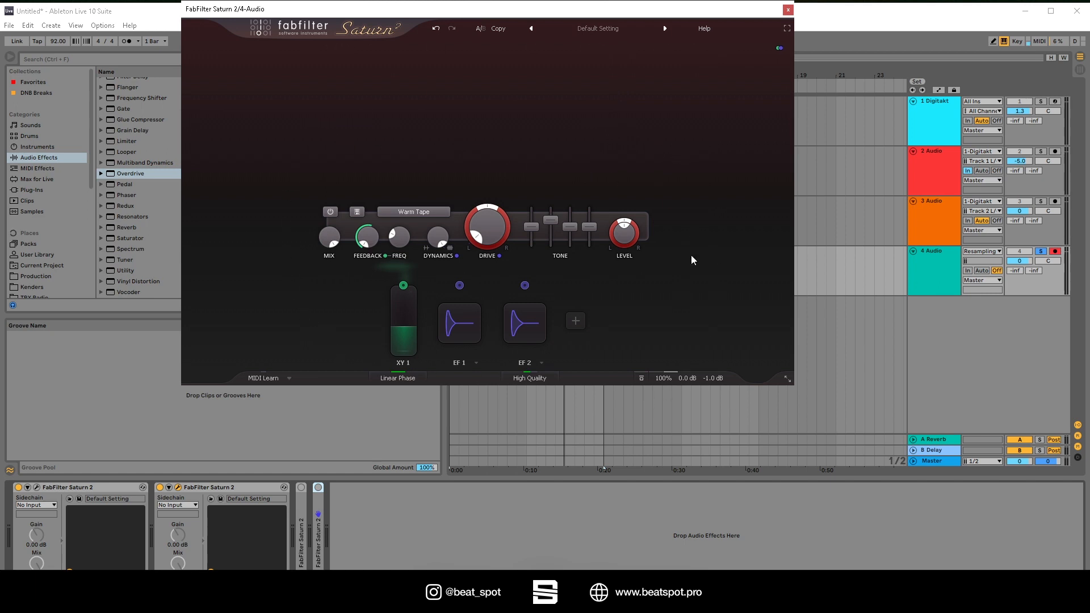
click(790, 9)
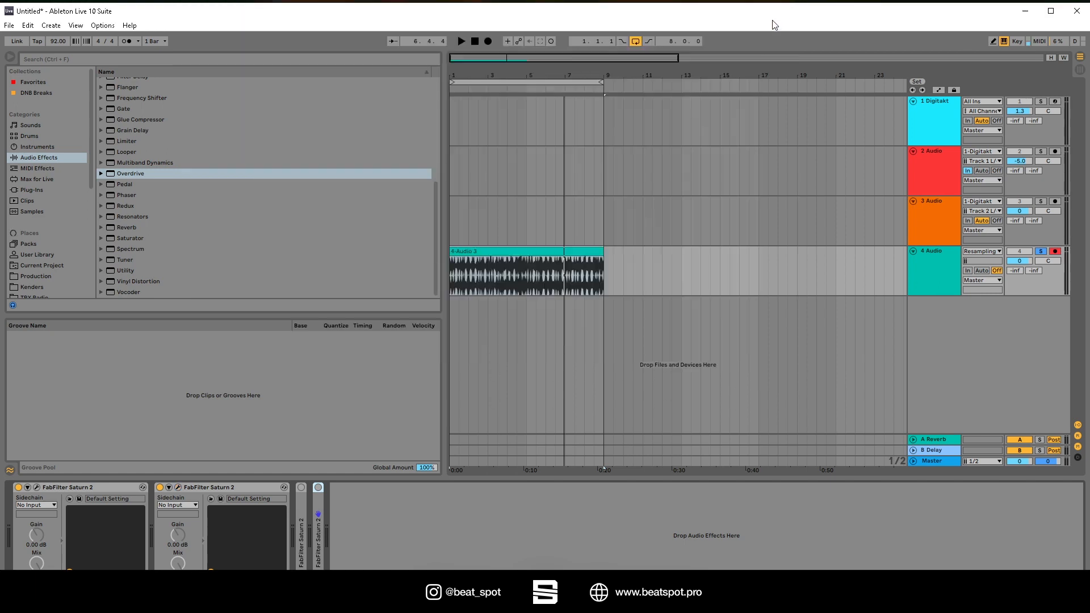
Load a new FabFilter Saturn 2 from the Distortion plug-ins and turn off the first two Saturn 2 devices
click(31, 190)
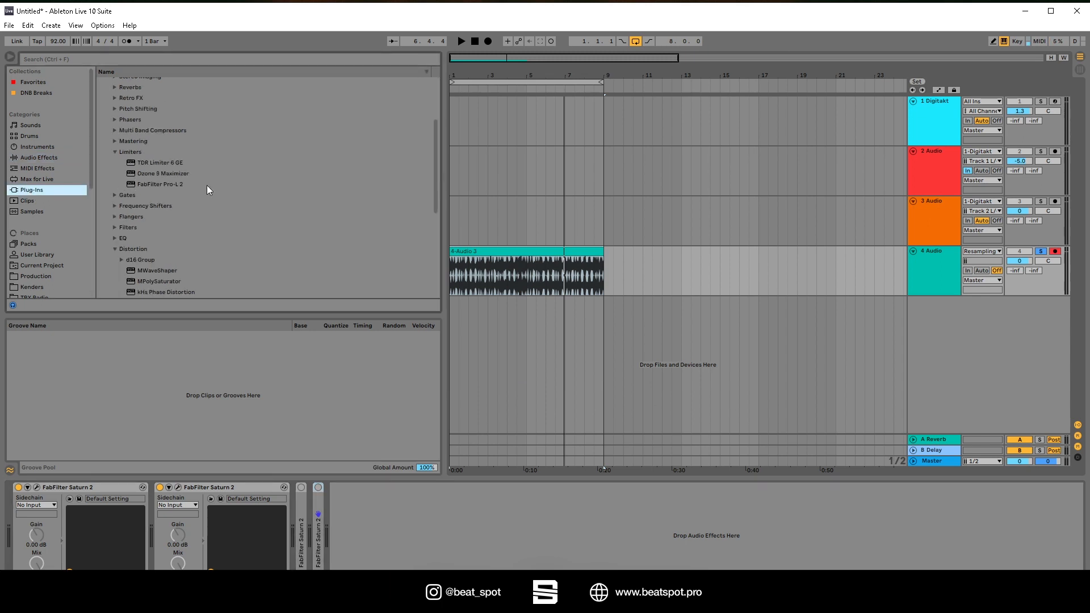
scroll(205, 193, down, 3)
double_click(173, 267)
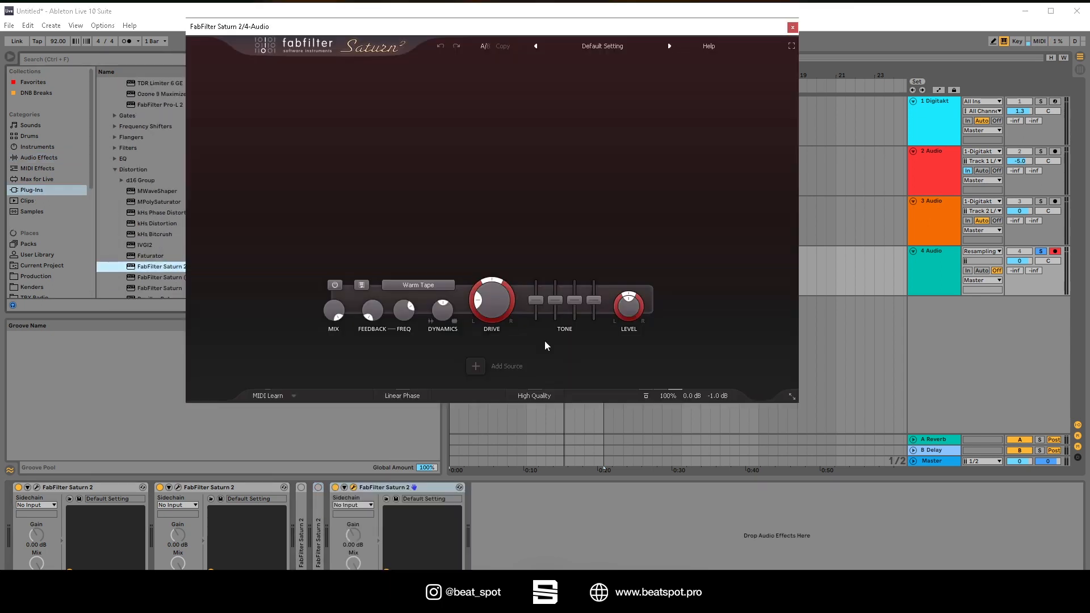
click(159, 487)
click(18, 487)
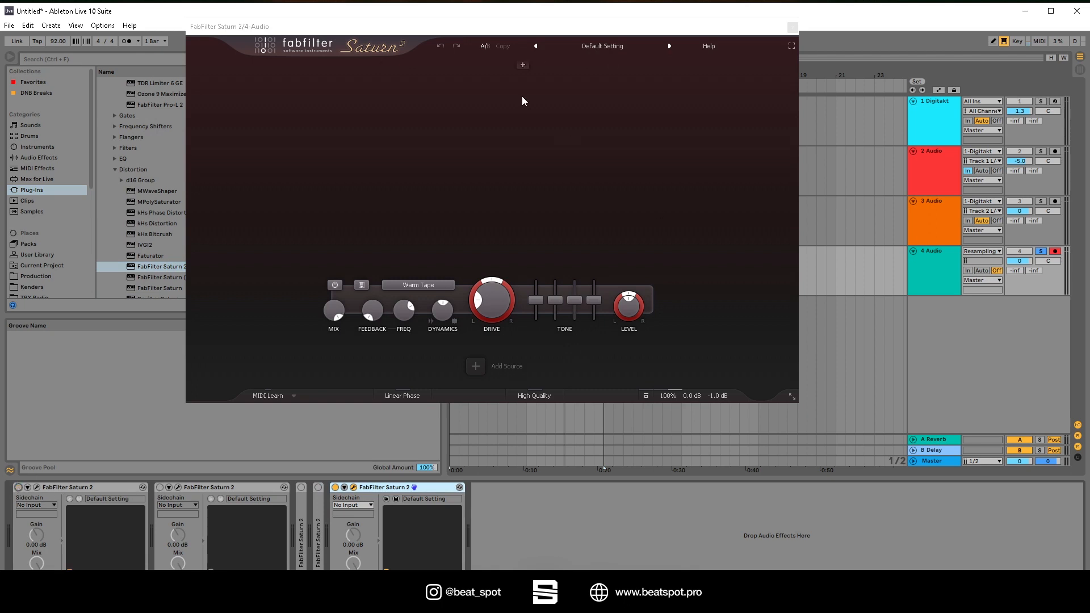
Split the new Saturn 2's spectrum into three bands and set the band 2 crossover slope to 6 dB/oct
click(388, 65)
click(553, 64)
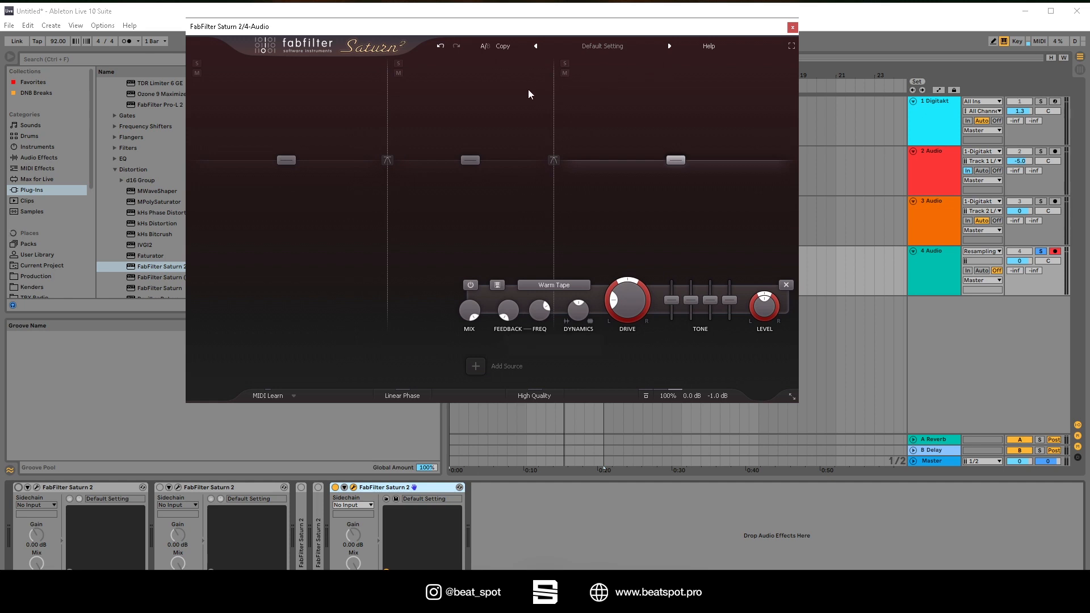
click(554, 160)
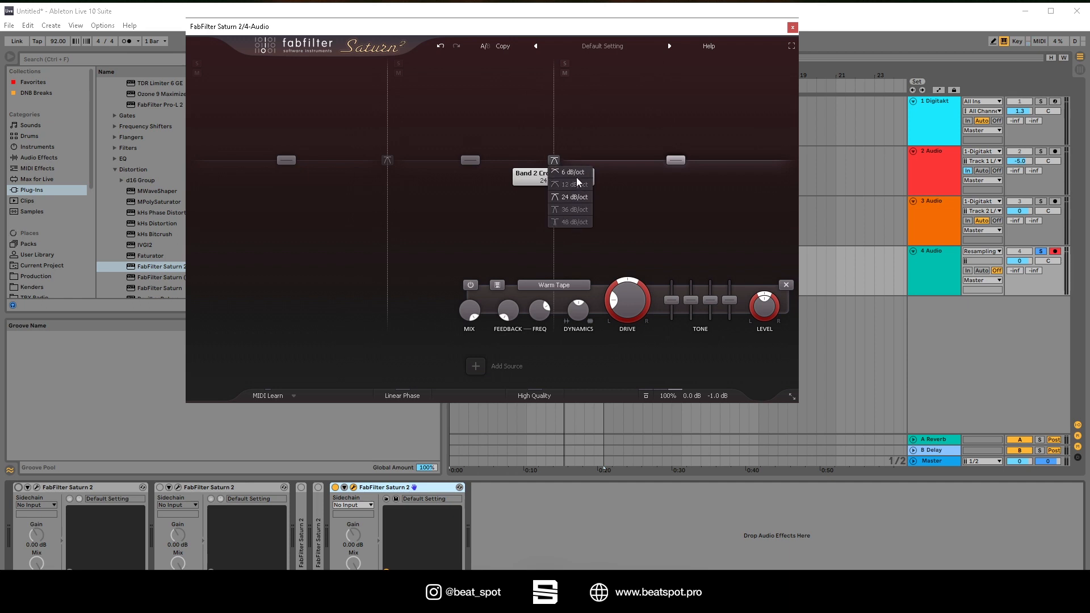
click(576, 175)
Try a 6 dB/oct slope on the band 1 crossover, then set it to 48 dB/oct
click(388, 161)
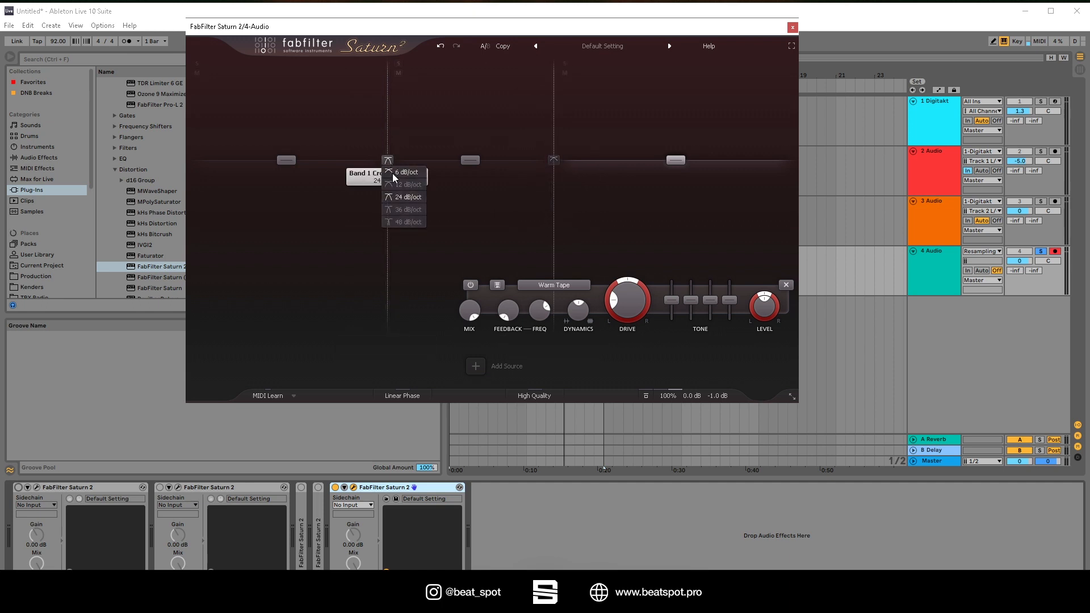
click(393, 172)
click(386, 162)
click(410, 171)
click(387, 161)
click(404, 223)
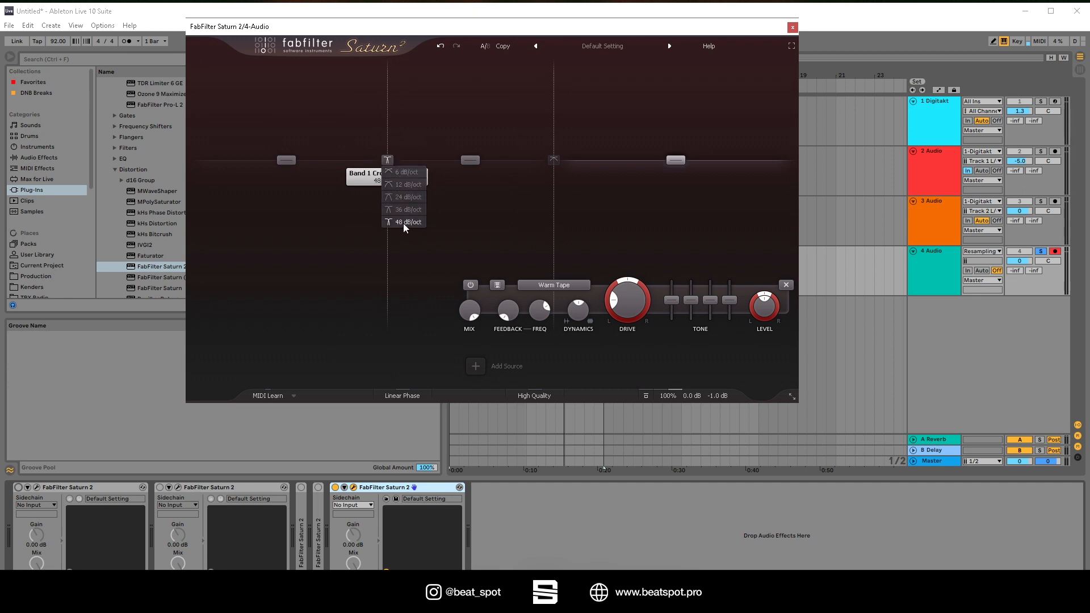
click(387, 159)
click(469, 158)
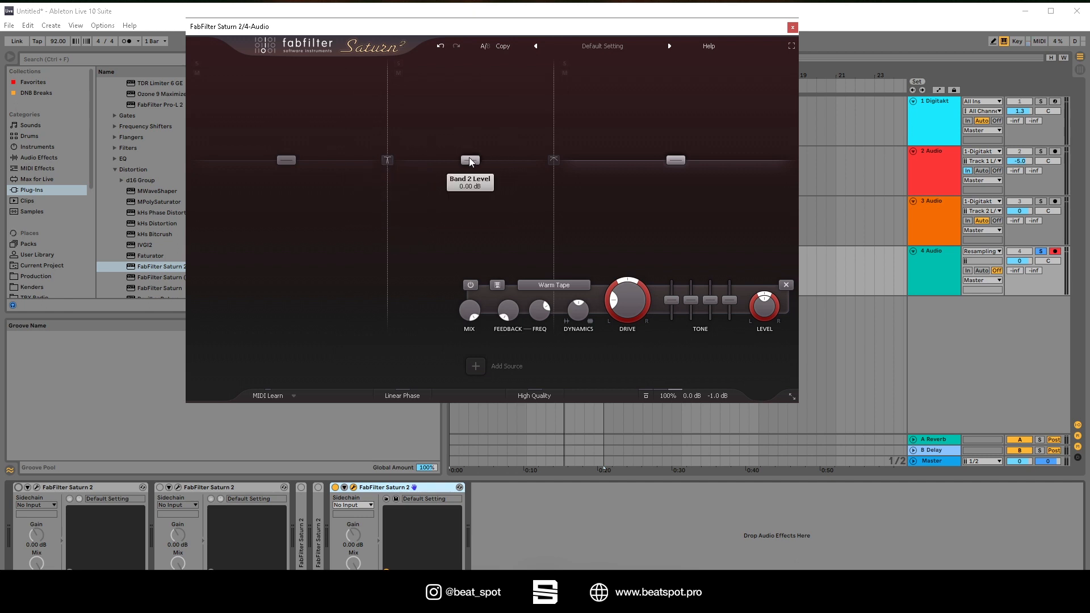
Solo band 3 and move the band 2 crossover up to about 8.4 kHz
mouse_move(558, 86)
mouse_down()
mouse_move(562, 68)
mouse_move(571, 97)
mouse_move(577, 68)
mouse_move(561, 93)
mouse_up()
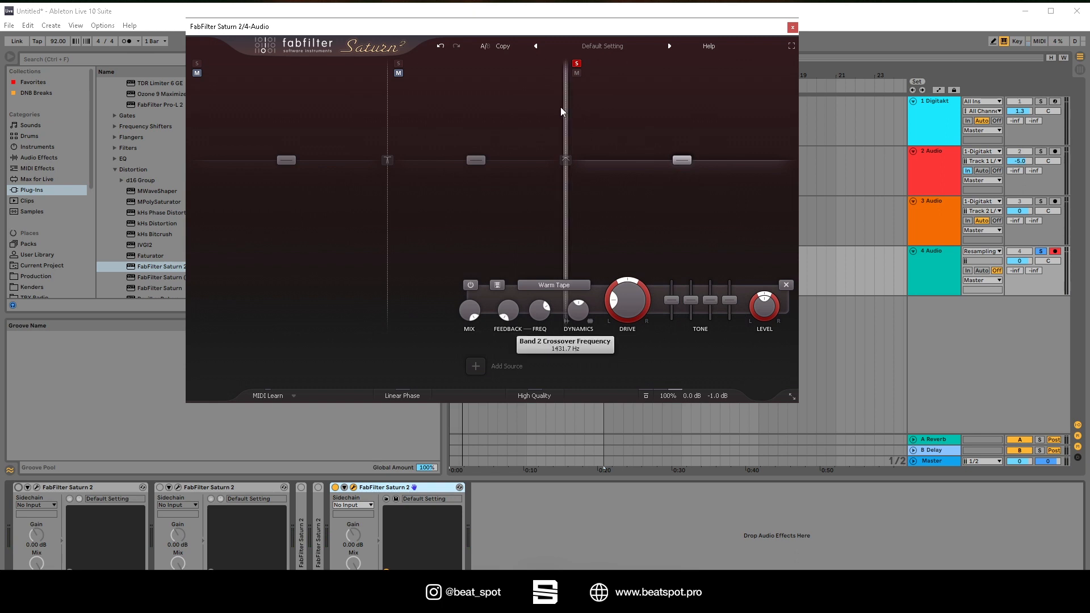
drag(568, 111, 703, 172)
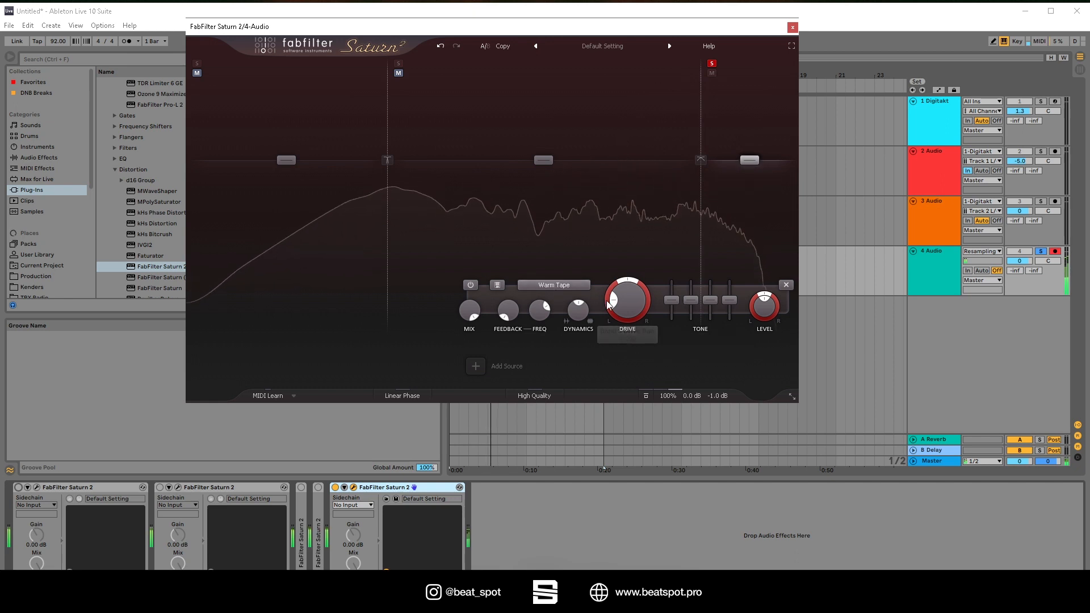
Try the Clean Tape, Subtle Tube and Old Tape styles on the soloed band 3 with the drive raised
click(542, 285)
mouse_move(550, 312)
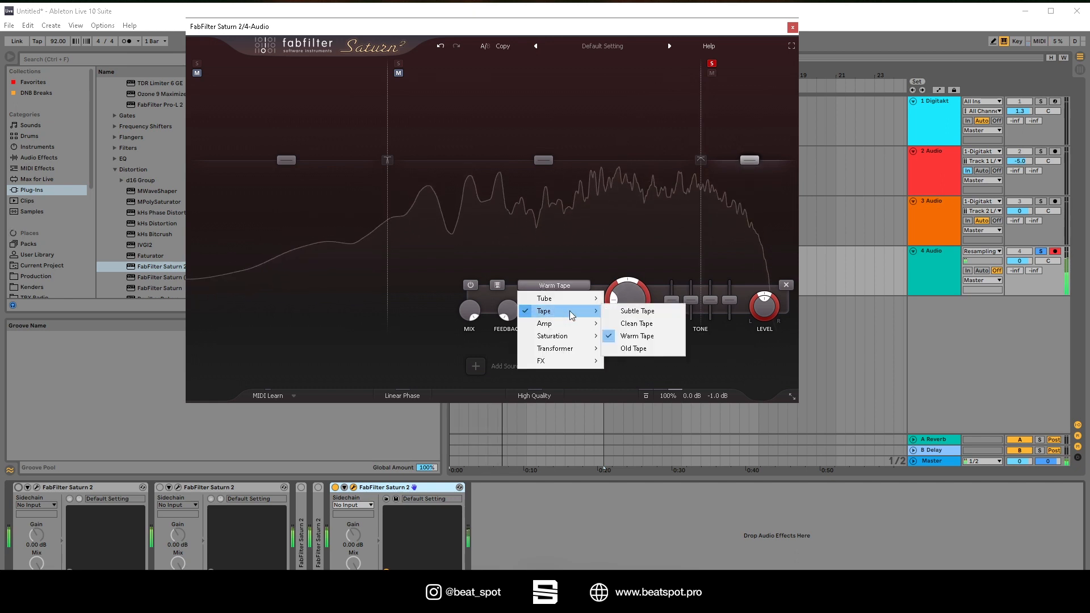
click(647, 322)
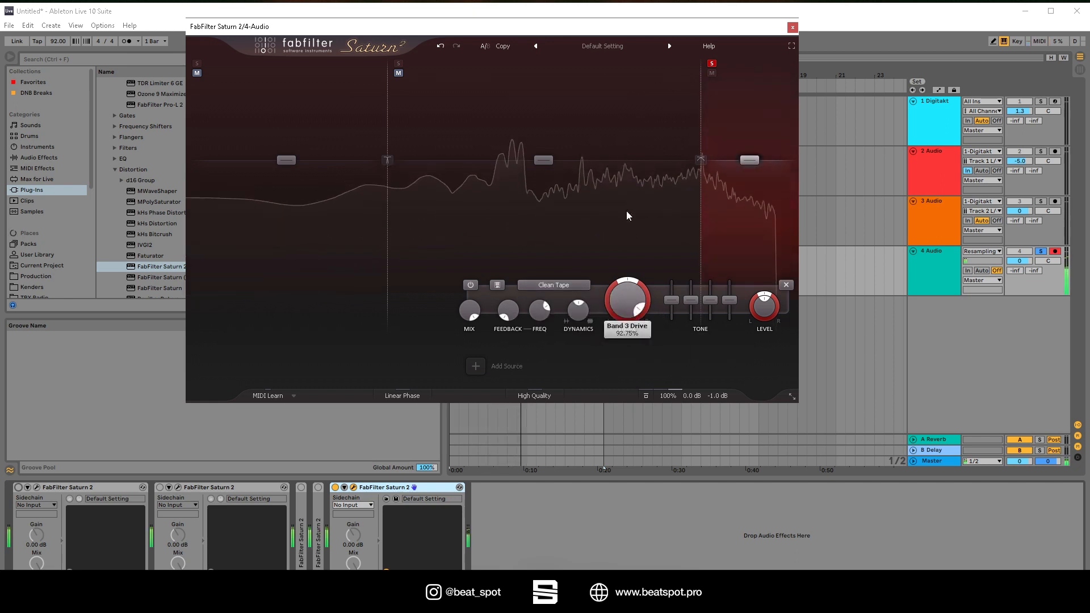
click(552, 289)
mouse_move(561, 299)
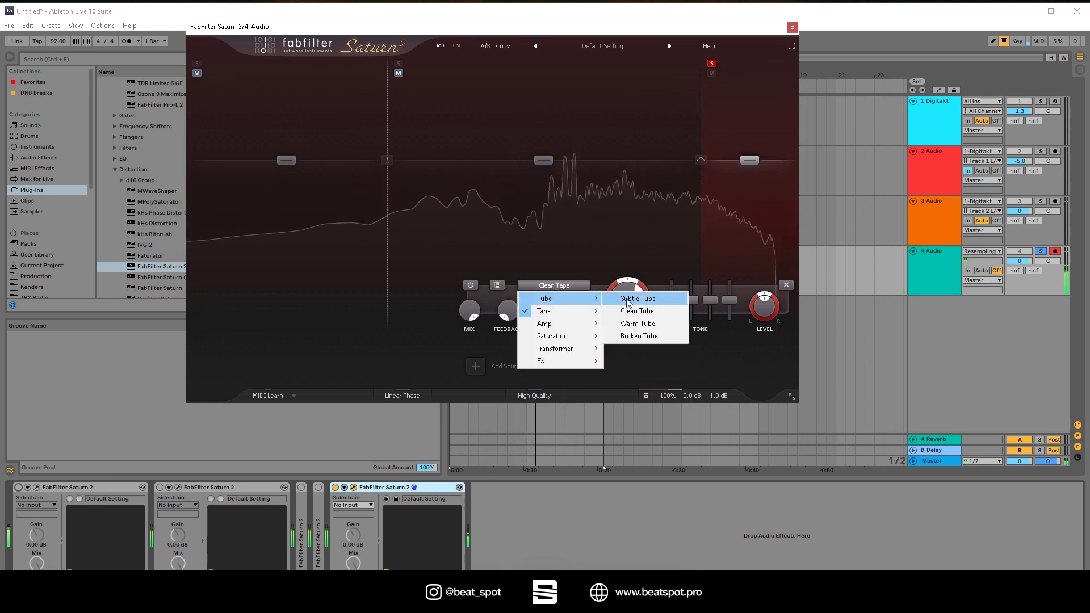
click(621, 298)
click(572, 287)
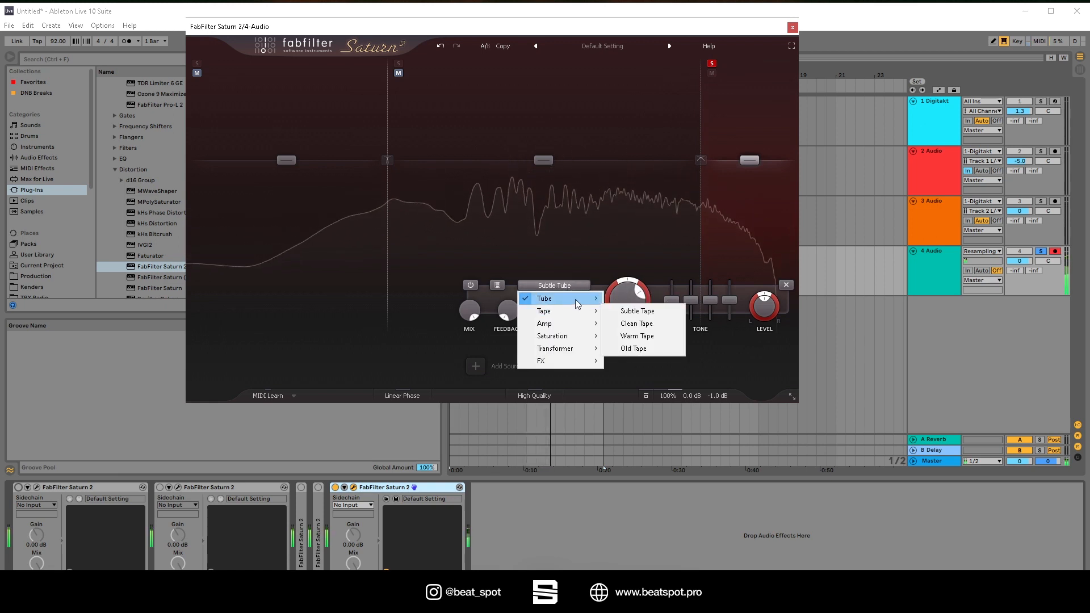
mouse_move(600, 315)
click(633, 348)
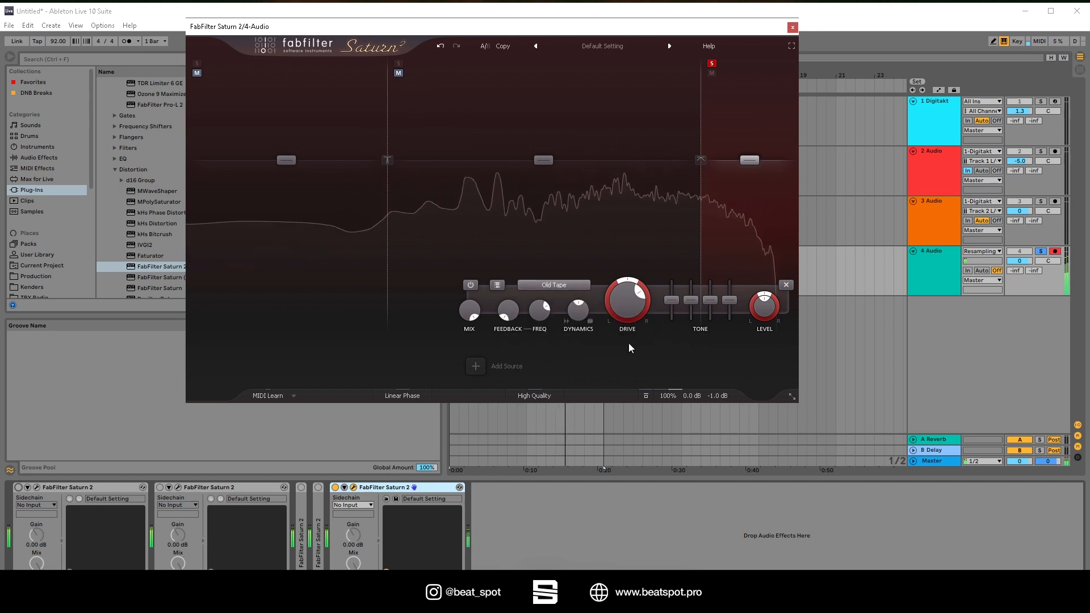
Set band 3's style to Warm Tape and its drive to about 64%
click(562, 285)
mouse_move(582, 312)
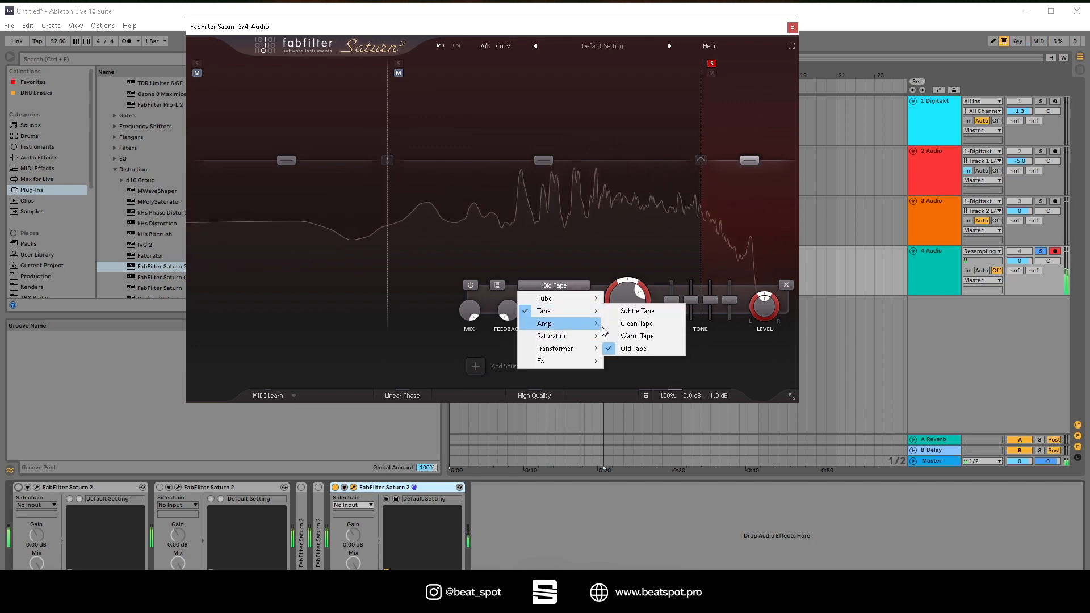
click(616, 335)
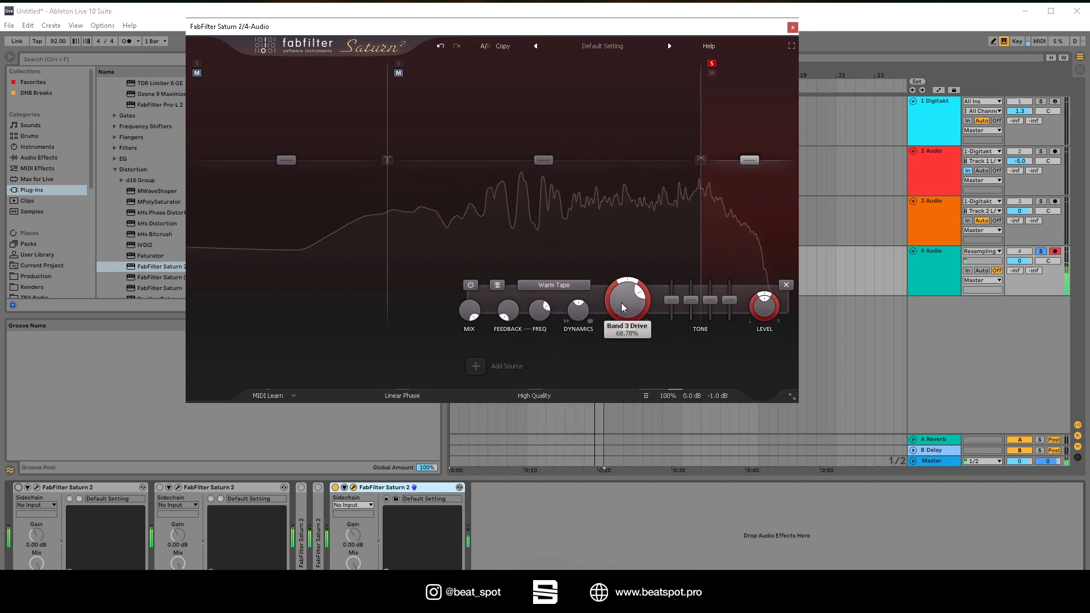
mouse_move(627, 303)
mouse_down()
mouse_move(627, 257)
mouse_move(627, 296)
mouse_up()
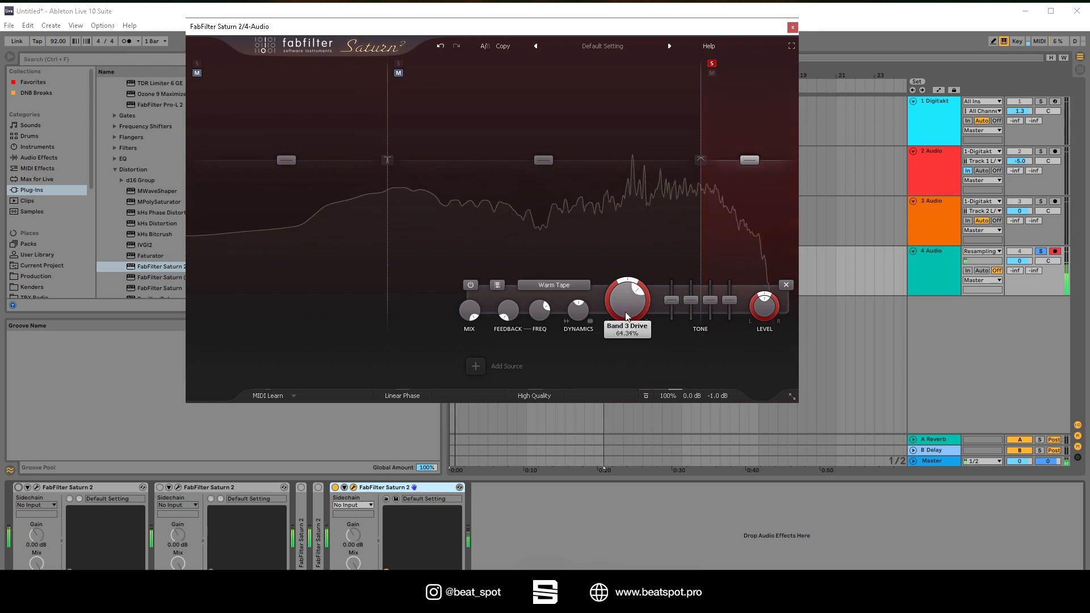
Turn off band 3's solo and toggle its mute on and off to compare the sound
click(711, 64)
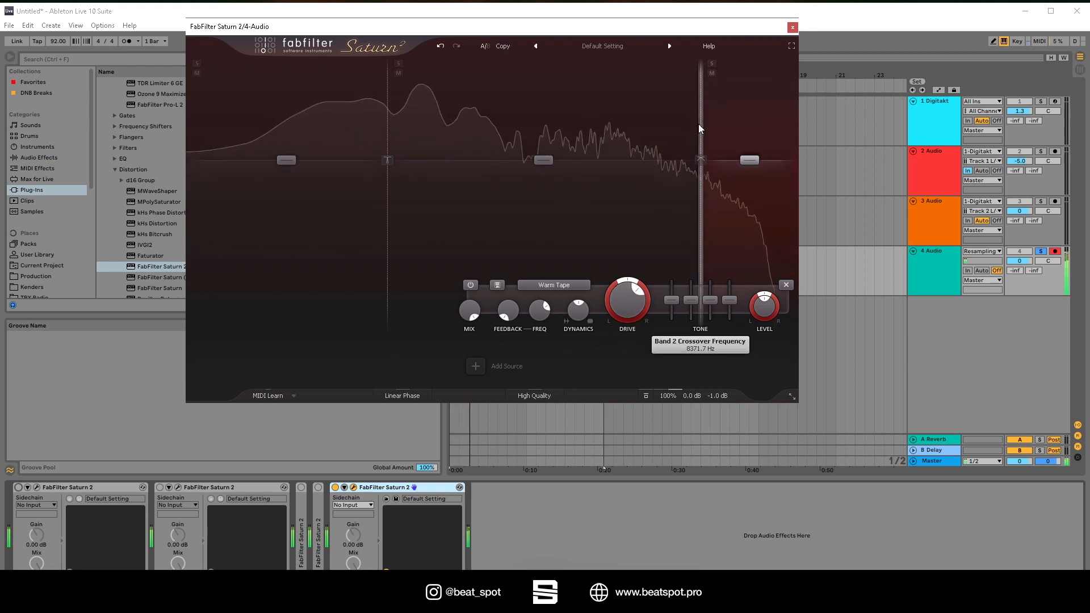
click(711, 74)
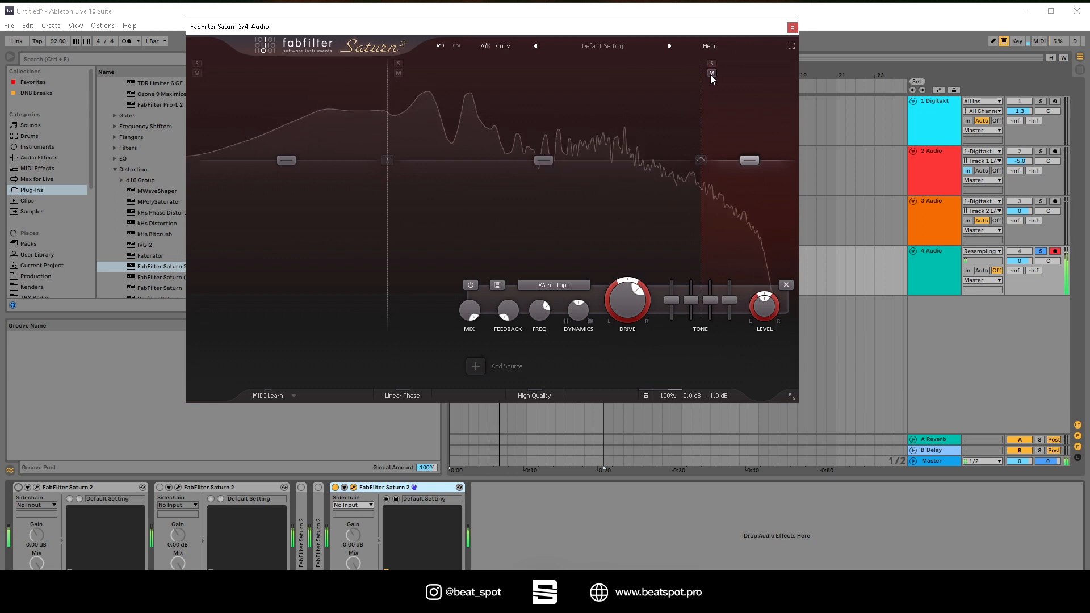
click(711, 73)
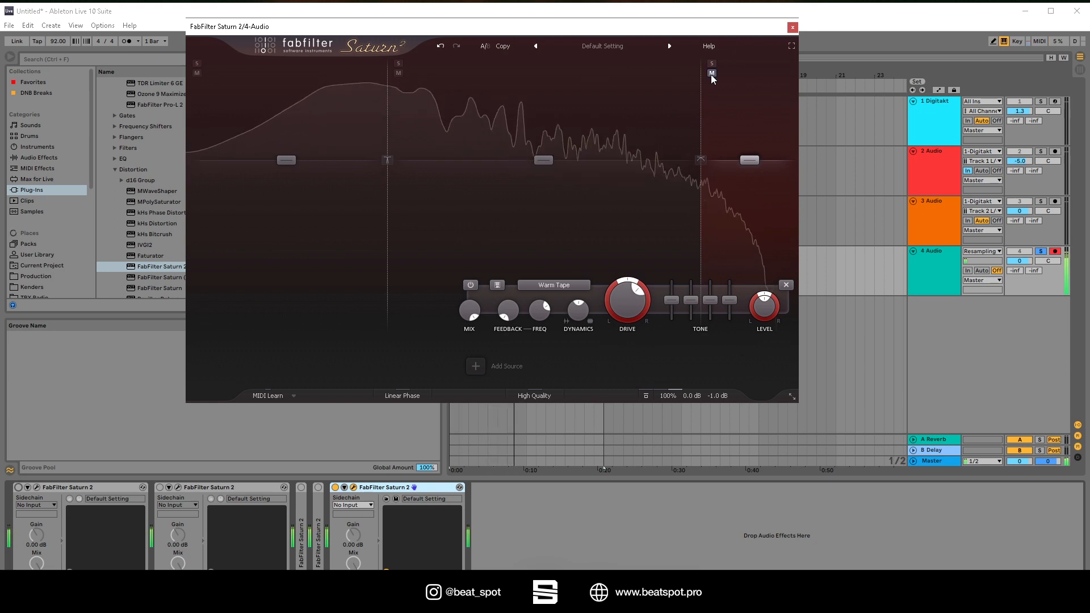
Solo band 2, move the band 1 crossover to about 499 Hz, and turn the solo off
click(399, 63)
drag(387, 87, 482, 119)
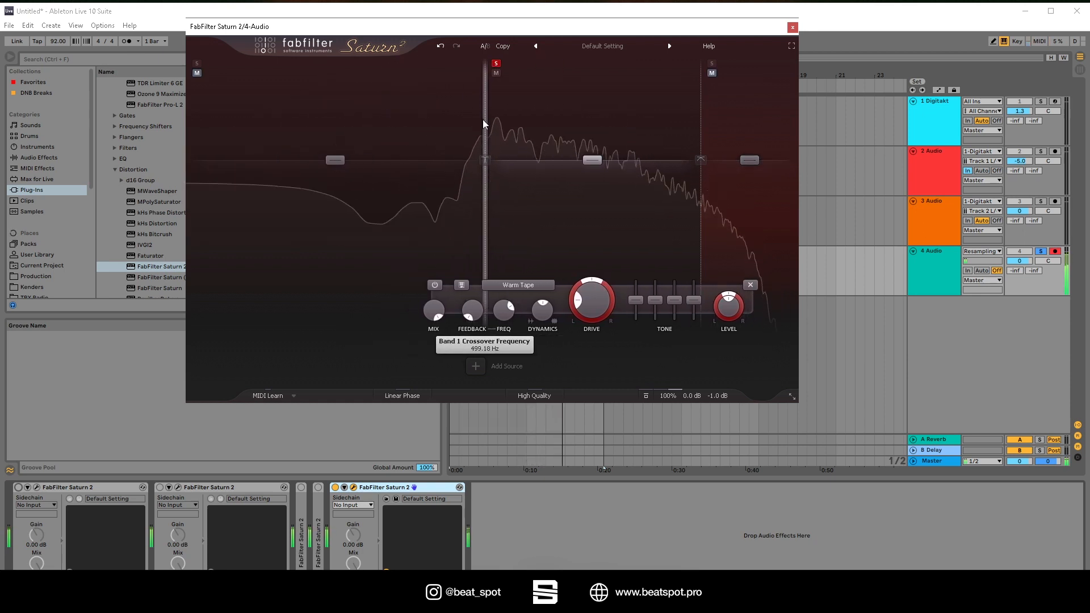
click(496, 63)
Set band 2's distortion style to Clean Tube
click(527, 285)
click(578, 168)
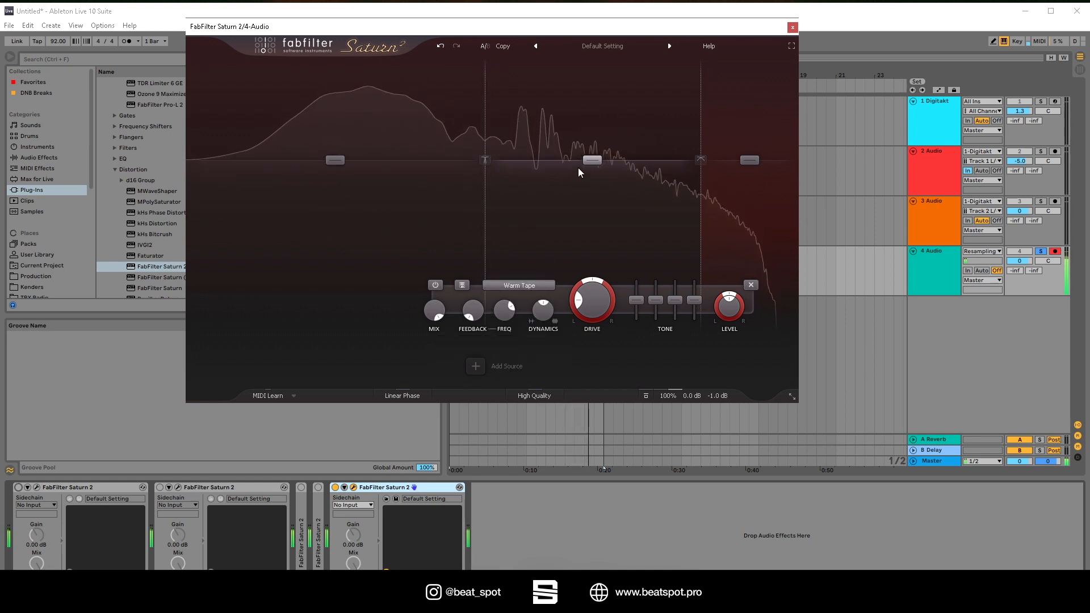
click(519, 285)
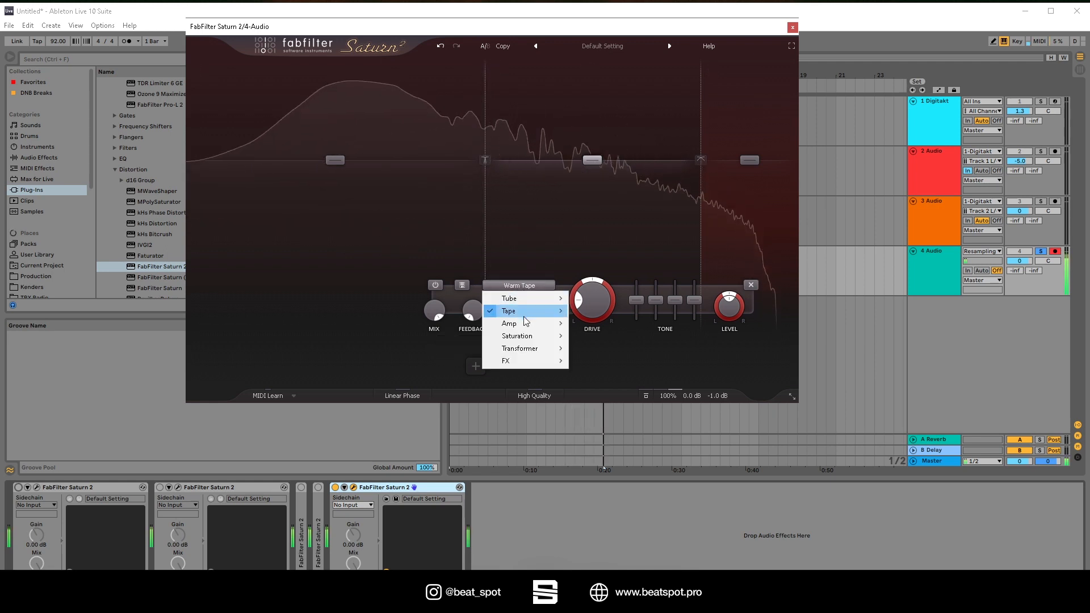
mouse_move(534, 304)
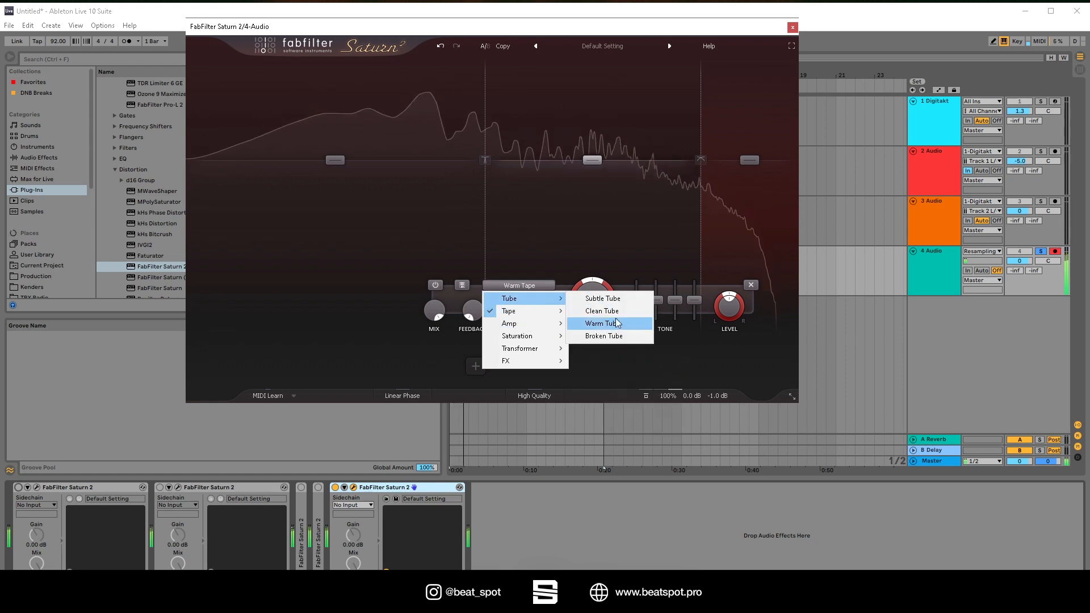
click(602, 296)
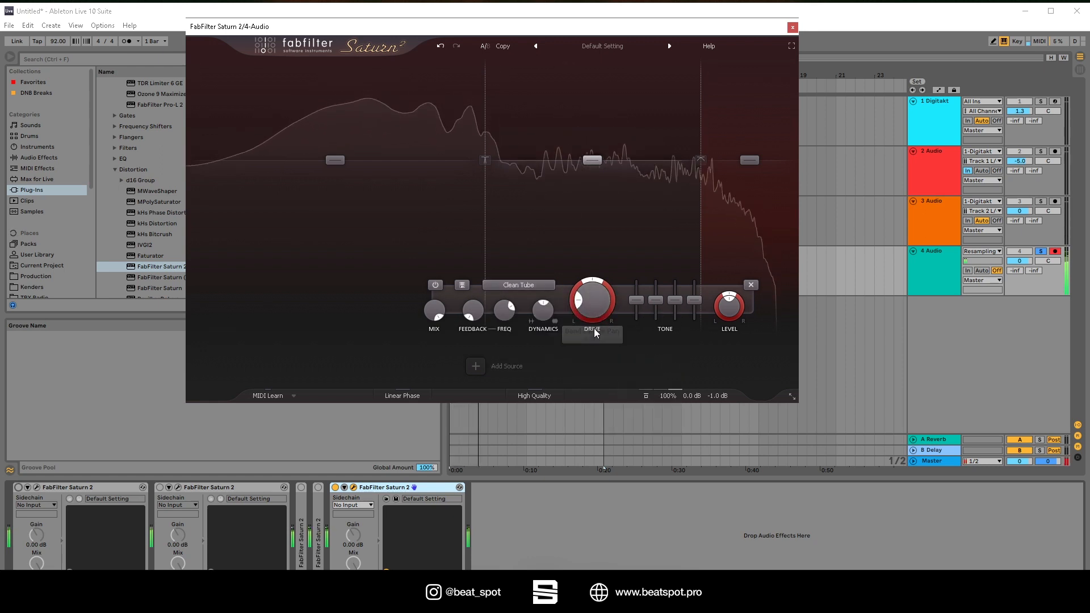
Set band 2's drive to about 64.5%, raise its dynamics and slightly lower its mid tone, and solo the band
drag(594, 328, 603, 99)
drag(539, 311, 589, 307)
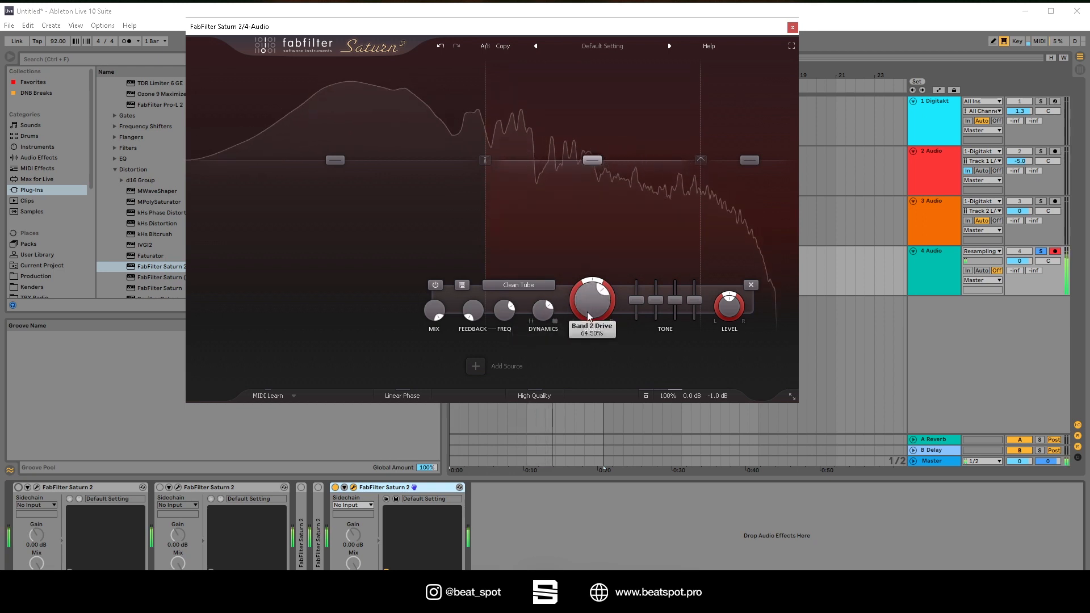
mouse_move(675, 301)
mouse_down()
mouse_move(672, 320)
mouse_move(654, 322)
mouse_move(654, 307)
mouse_up()
click(496, 63)
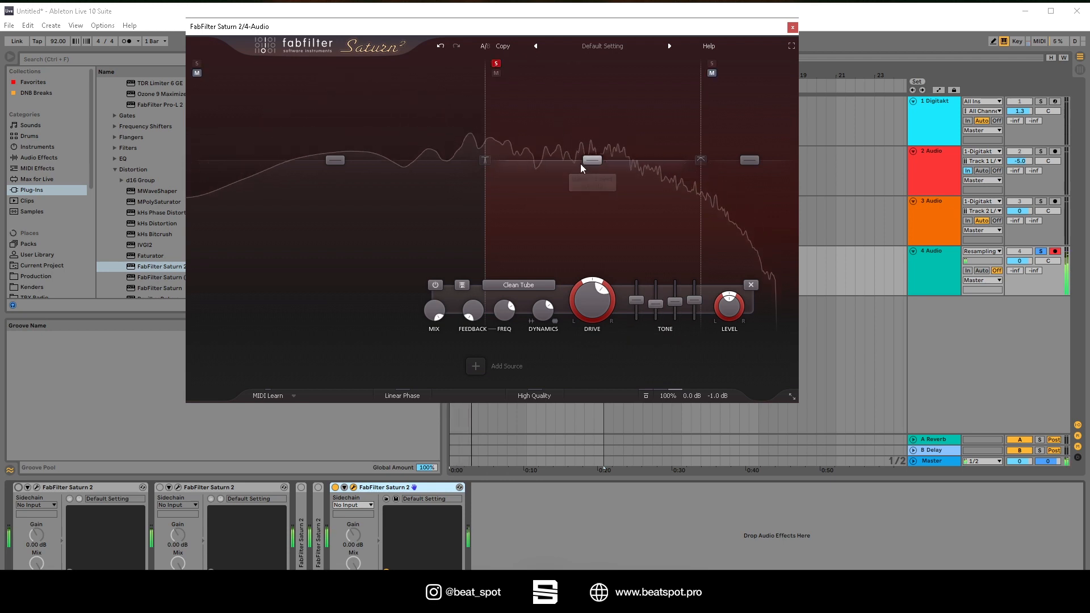
Solo the lowest band, split it into two bands, and leave only the new band 2 soloed
click(197, 63)
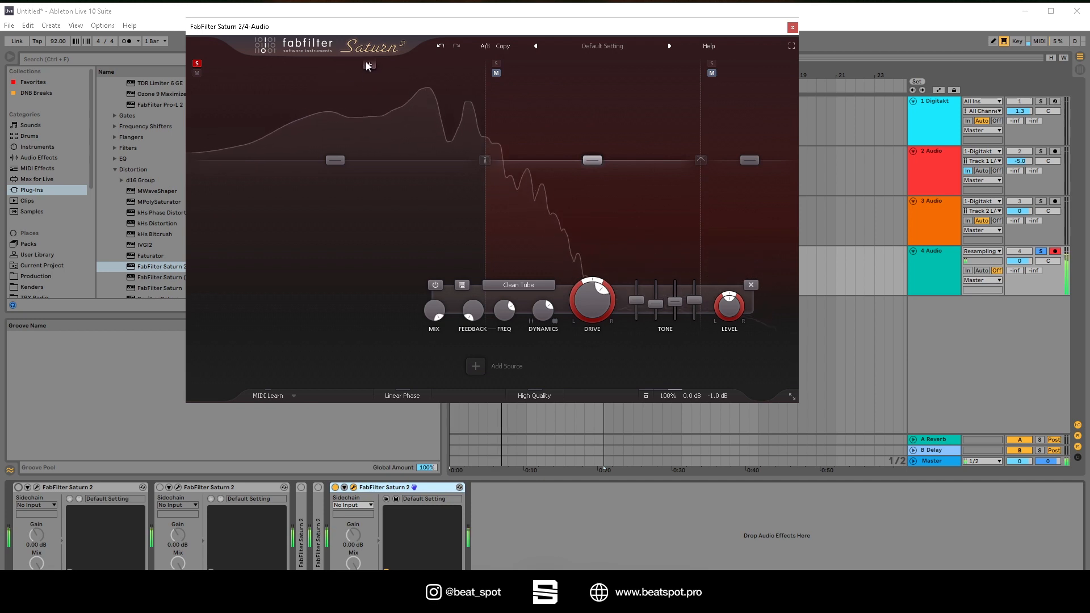
click(361, 64)
click(196, 63)
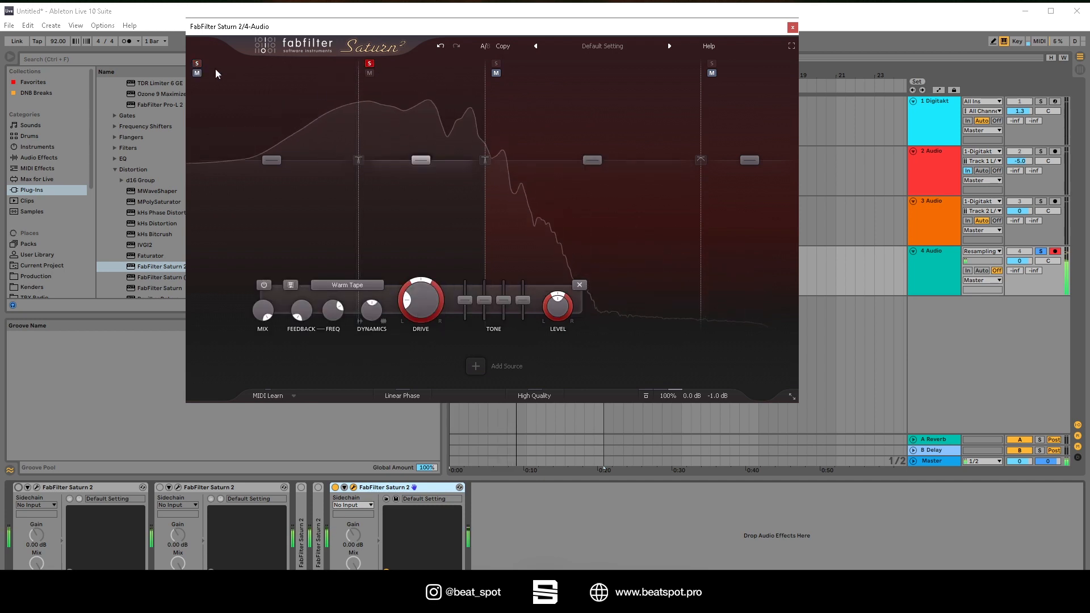
Set the new band 2's dynamics to 1.000, turn off its solo, and adjust its level to slightly below 0 dB
drag(411, 160, 418, 174)
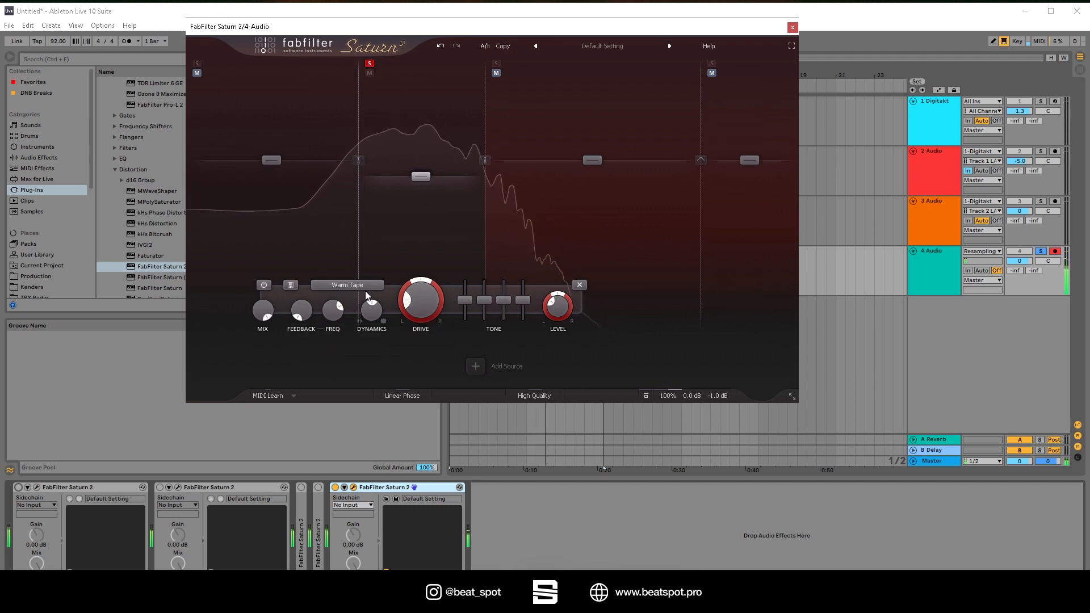
drag(411, 180, 419, 205)
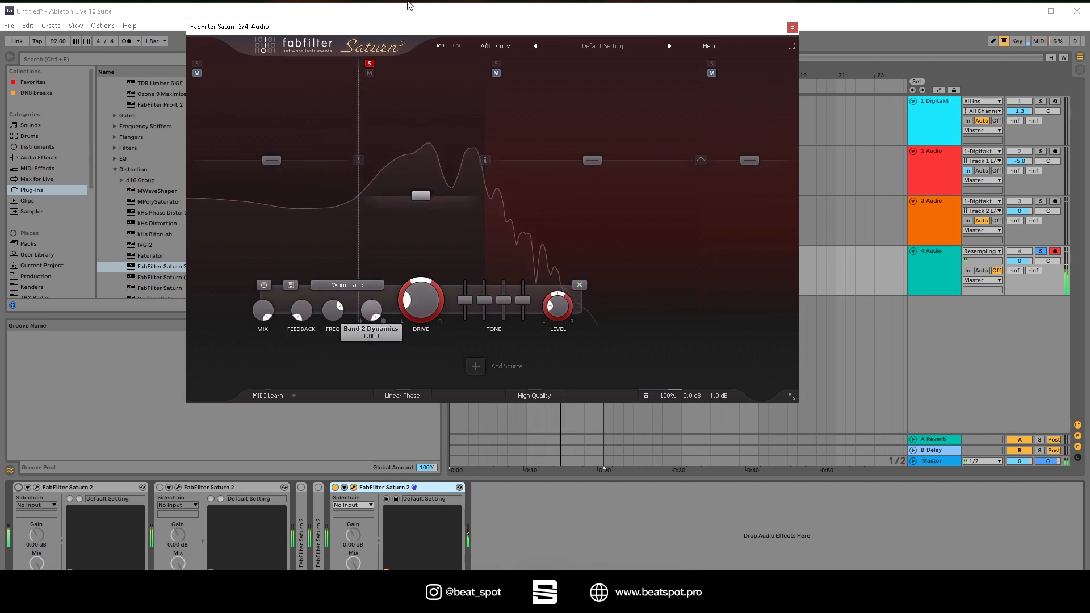
click(370, 63)
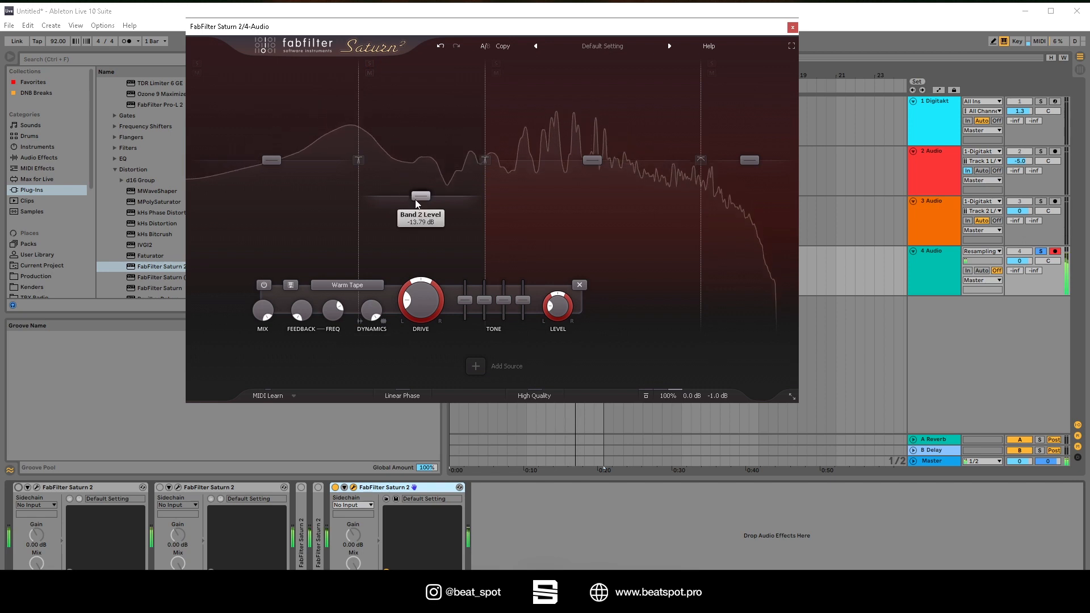
drag(421, 197, 394, 175)
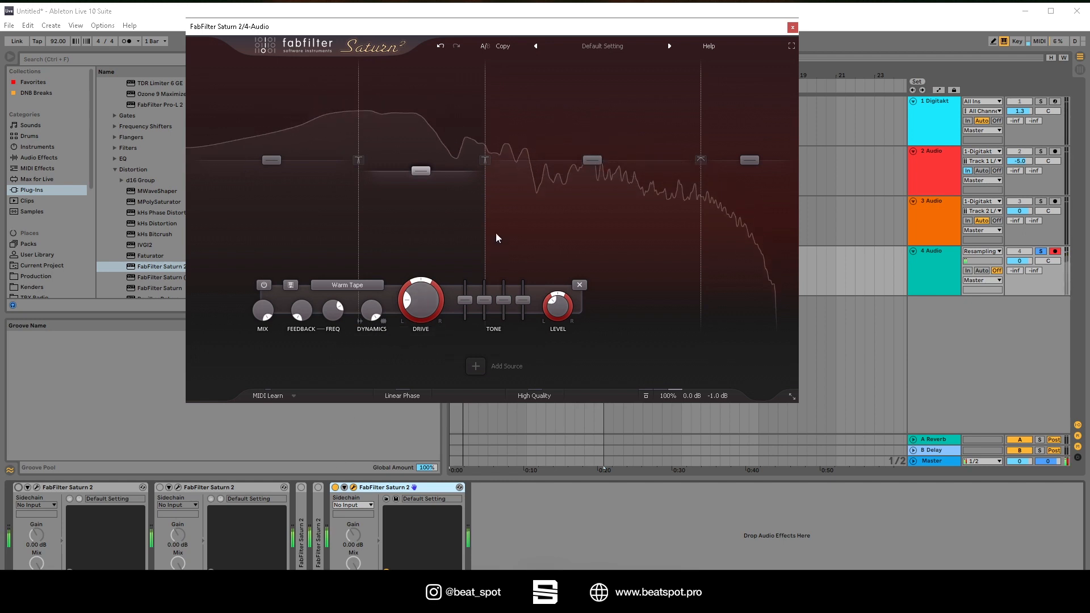
Check band 3's tone controls and nudge band 2's level slightly lower
click(597, 160)
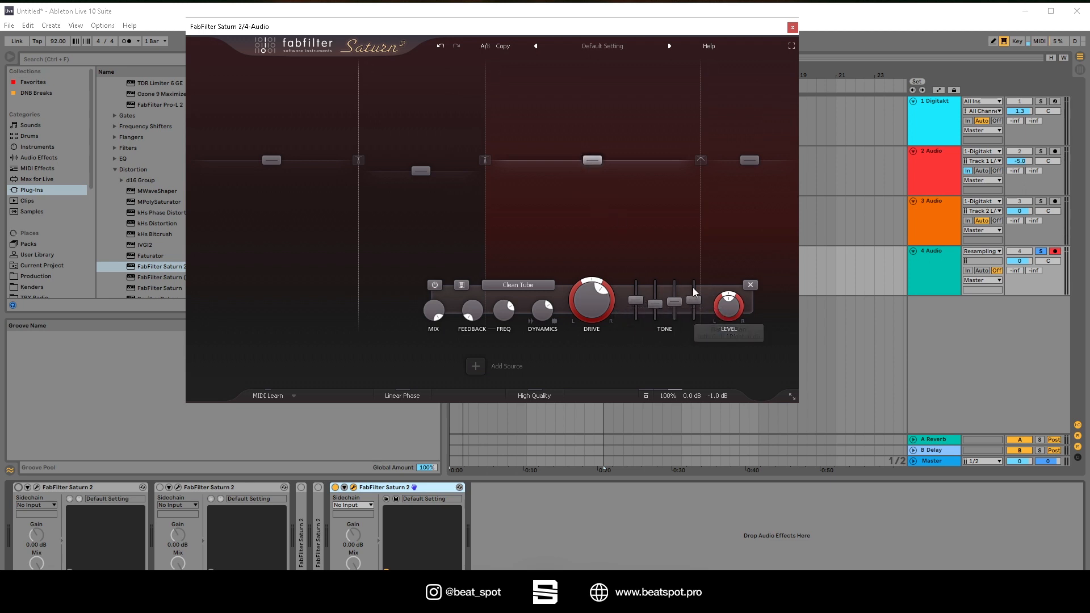
mouse_move(649, 308)
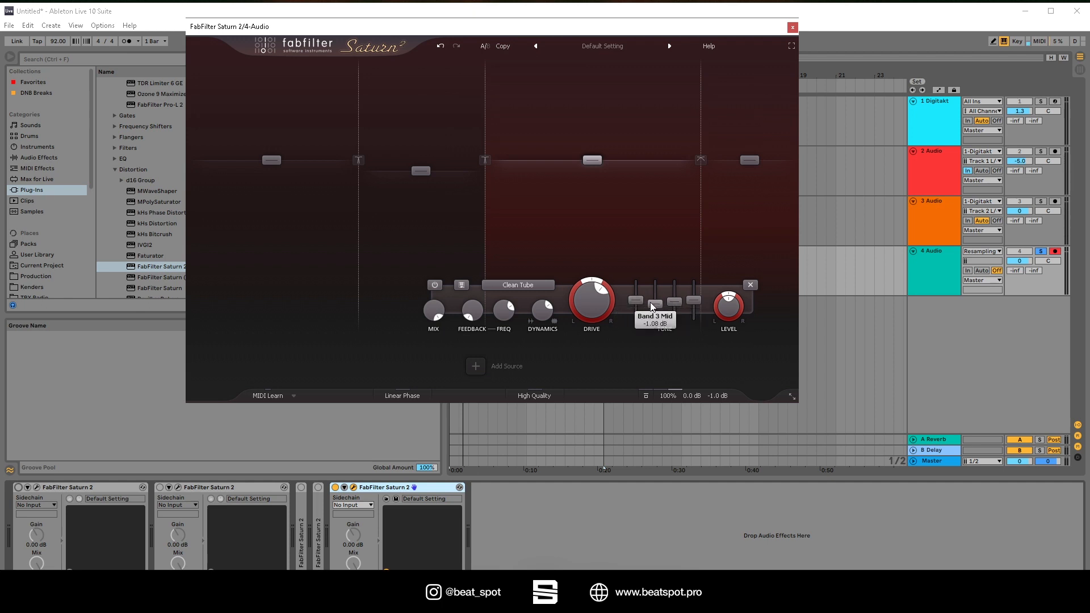
click(496, 63)
click(422, 170)
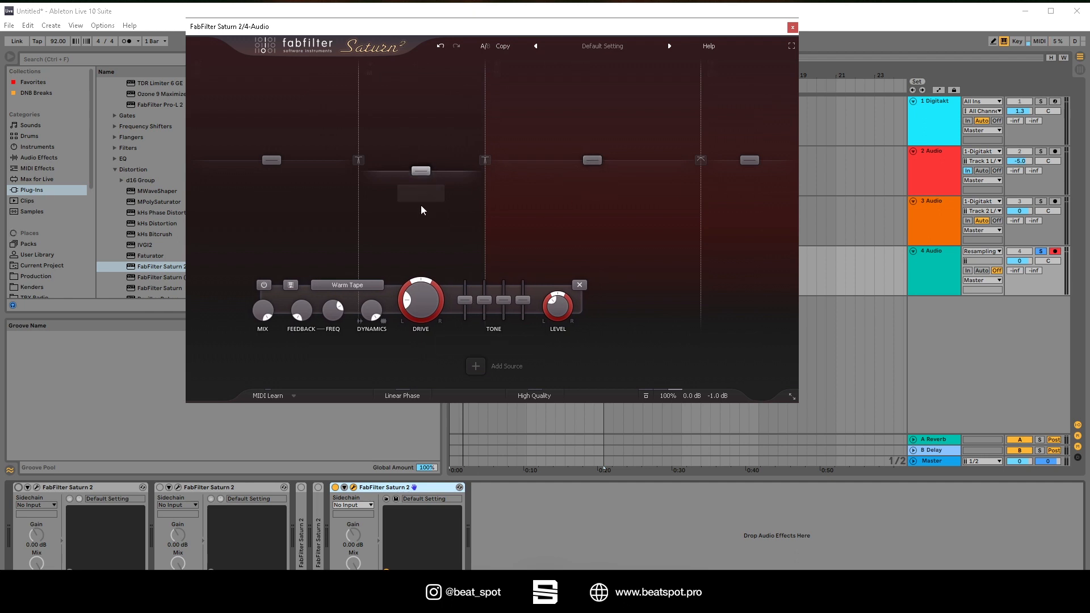
drag(418, 178, 431, 181)
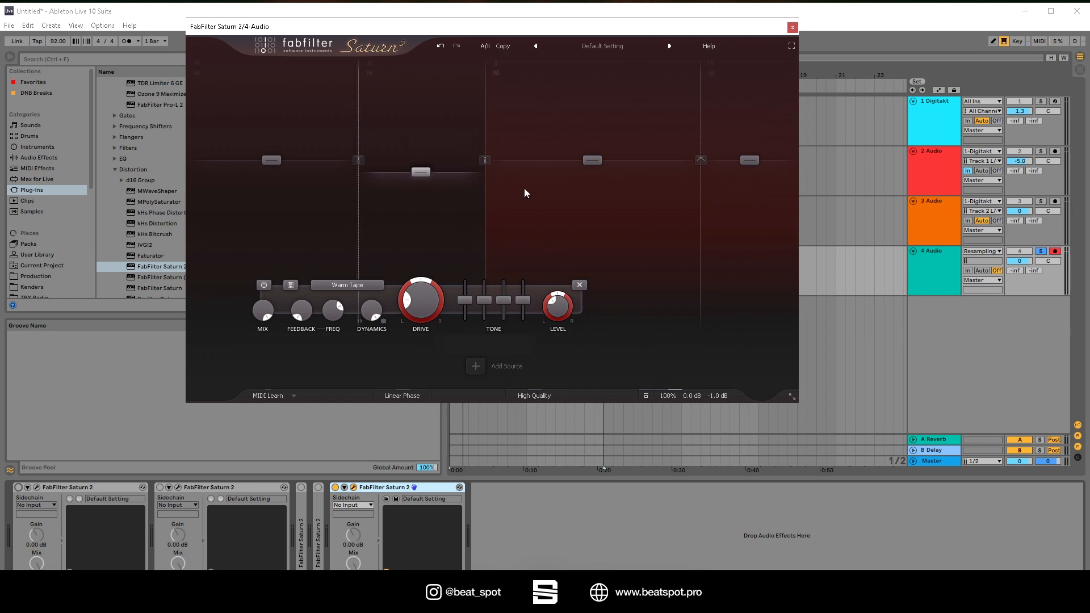
Reopen the Saturn 2 window and try the FB option in the output controls
click(353, 488)
click(353, 488)
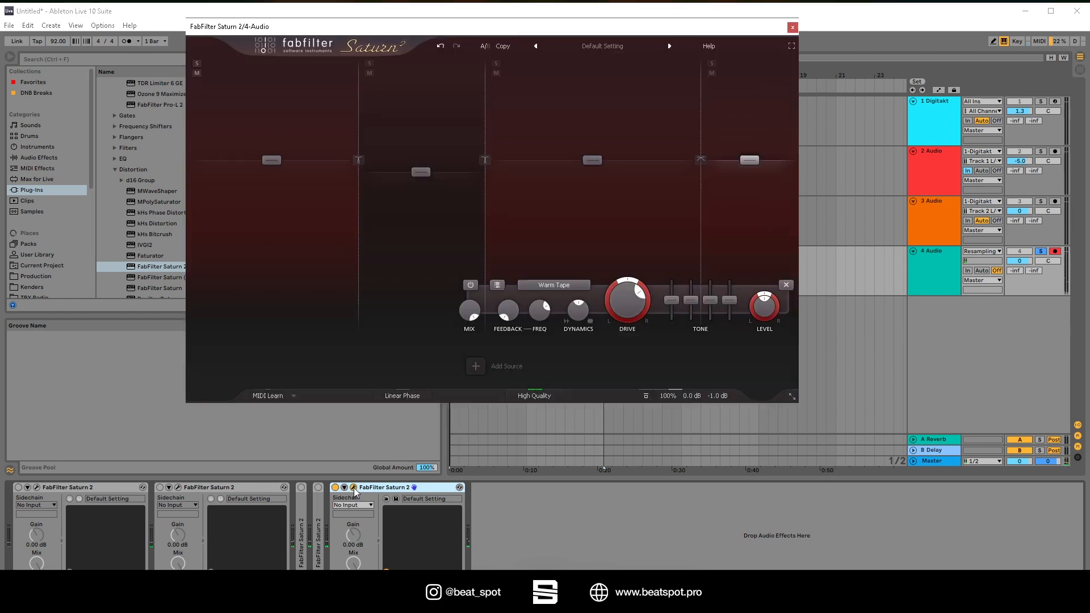
mouse_move(706, 396)
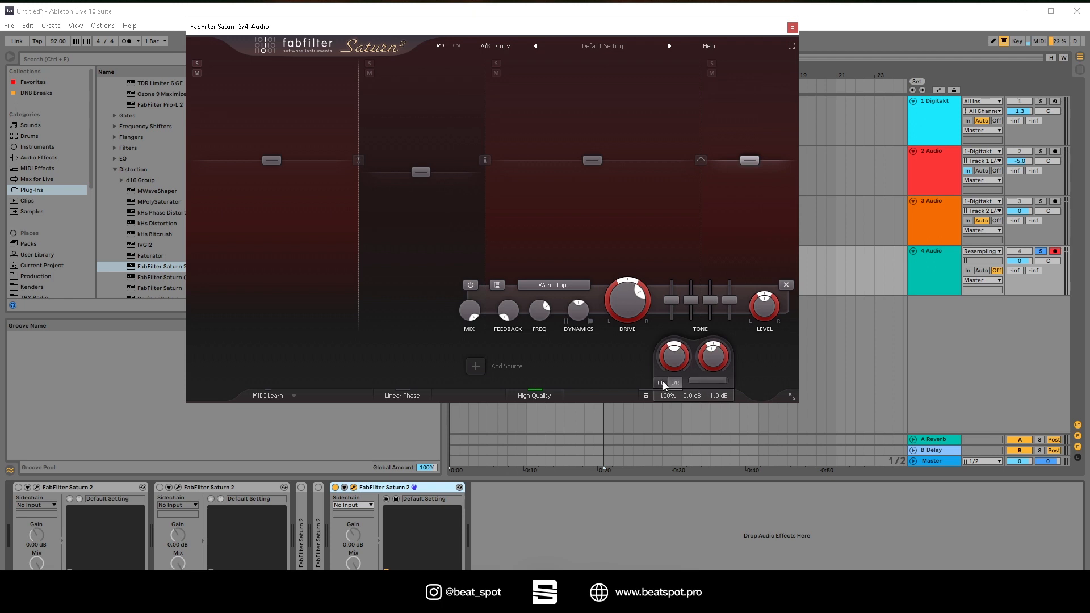
click(663, 382)
Close and reopen the plug-in window, and set the overall mix in the output controls to 55%
click(792, 28)
click(353, 487)
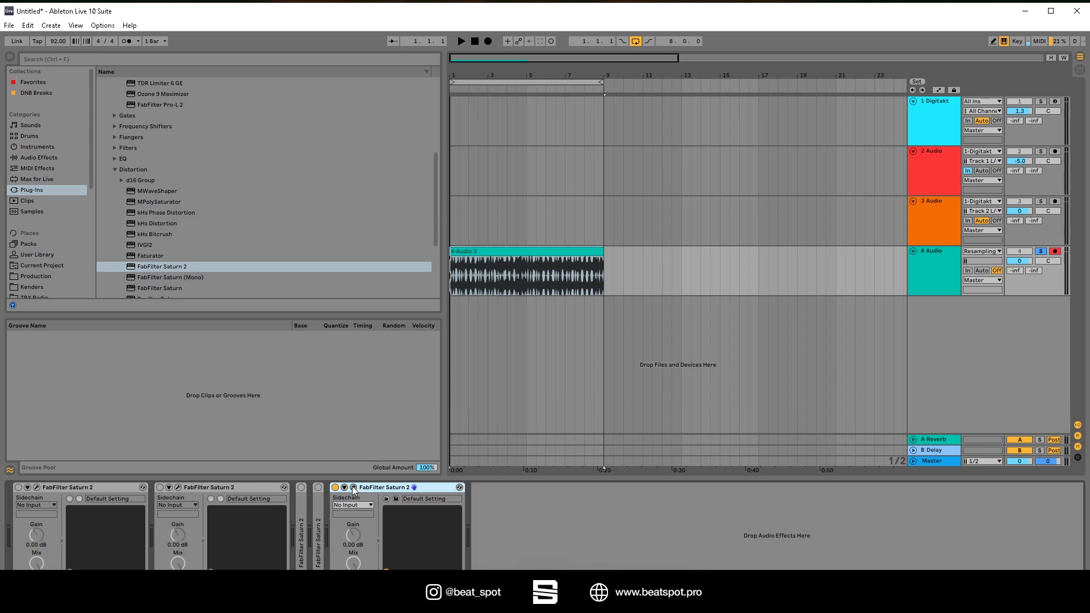
mouse_move(714, 401)
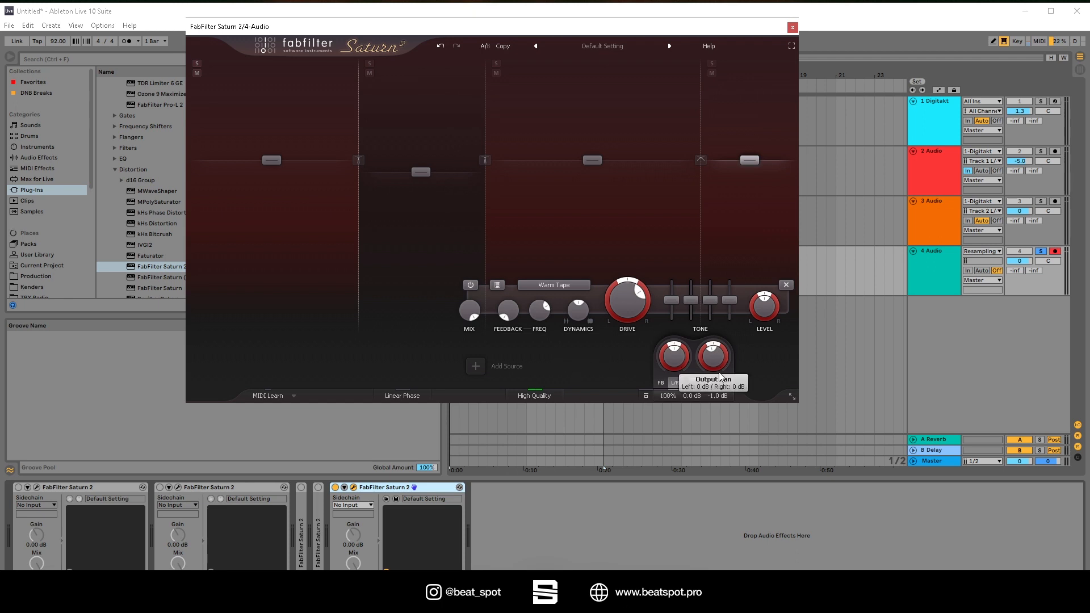
drag(720, 378, 662, 371)
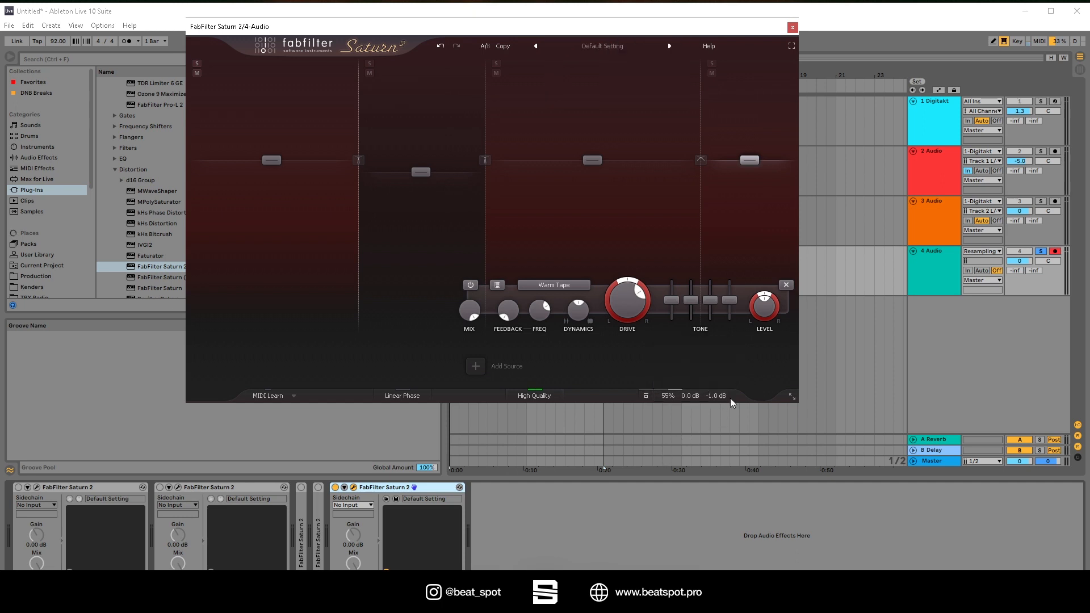
Shrink the Saturn 2 window, close and reopen it, and move it toward the middle of the arrangement
mouse_move(718, 396)
click(478, 364)
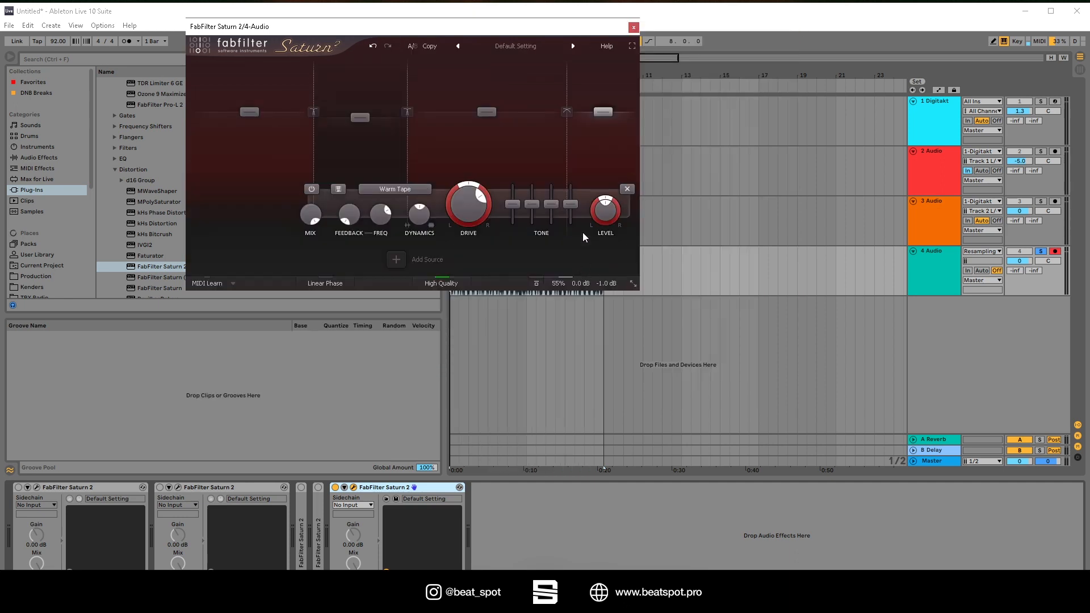
click(634, 27)
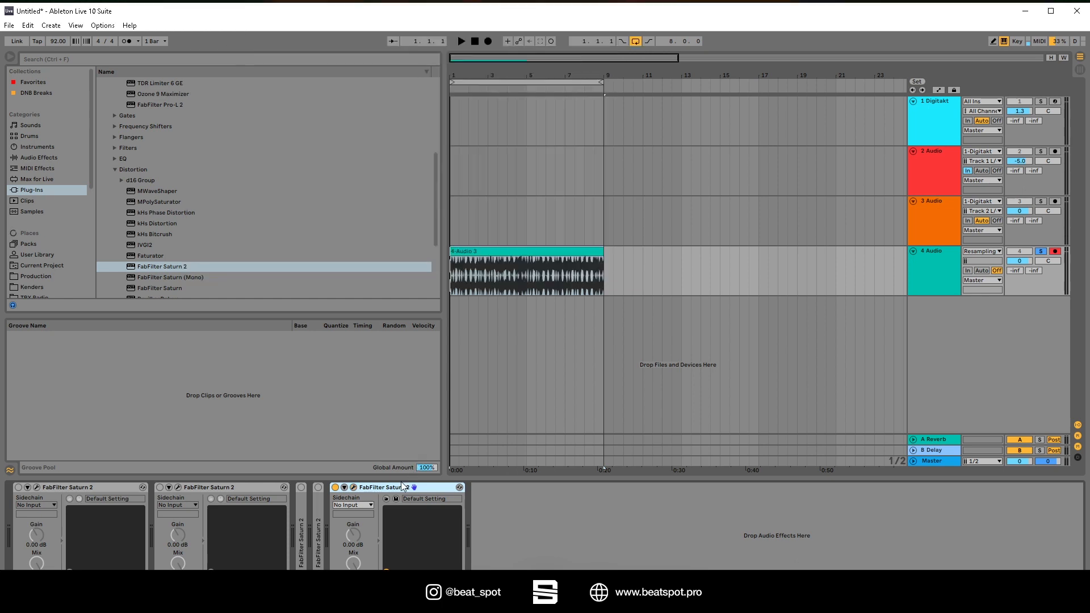
click(352, 488)
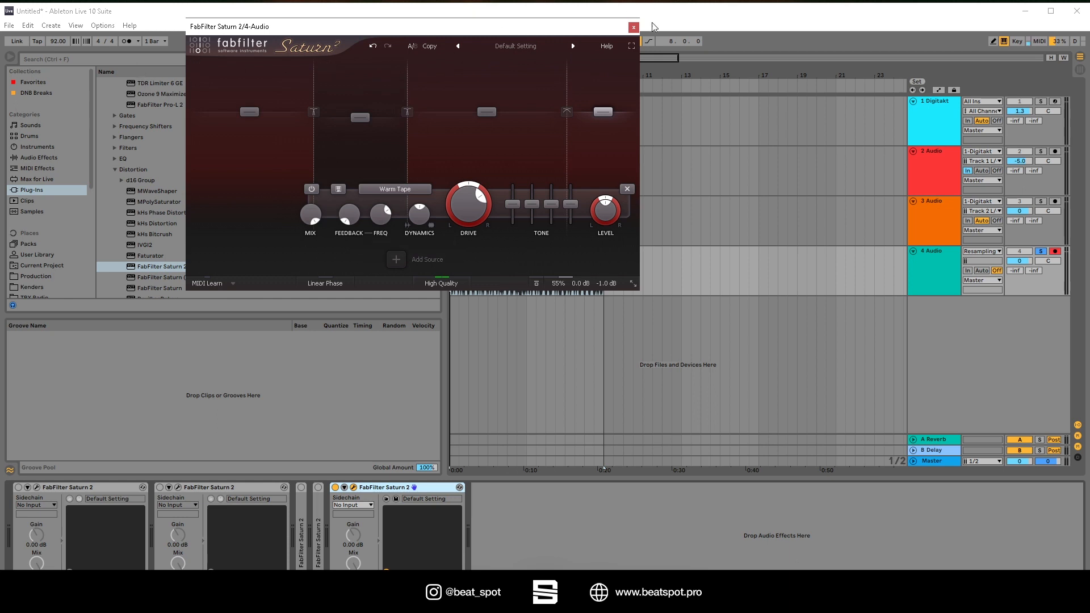
drag(573, 33, 660, 105)
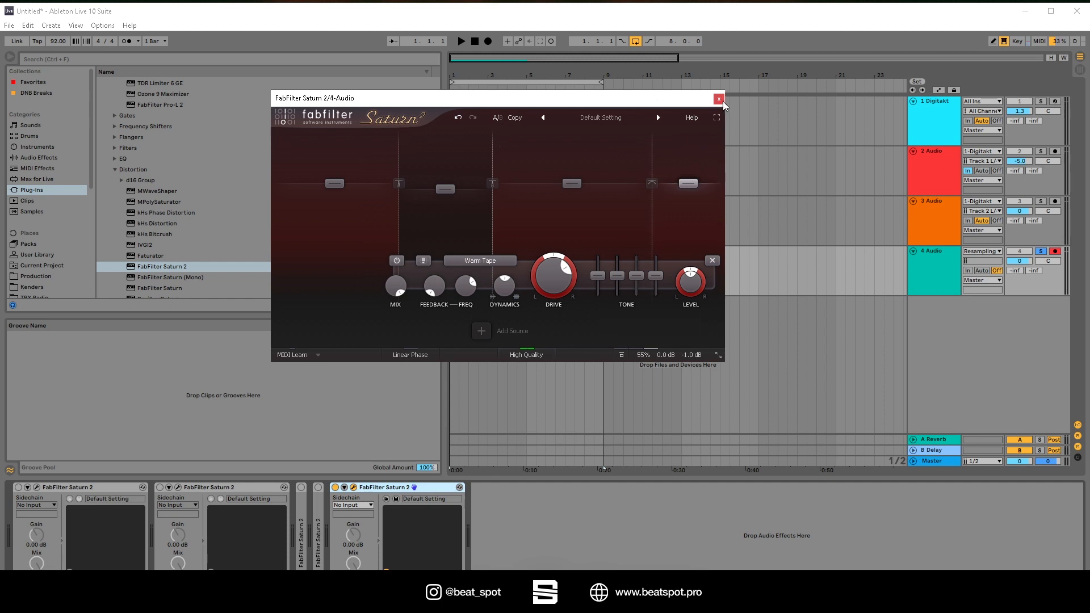
Switch the output controls to M/S mode, and do the same in a new Saturn 2 instance added to the 4 Audio track
click(654, 340)
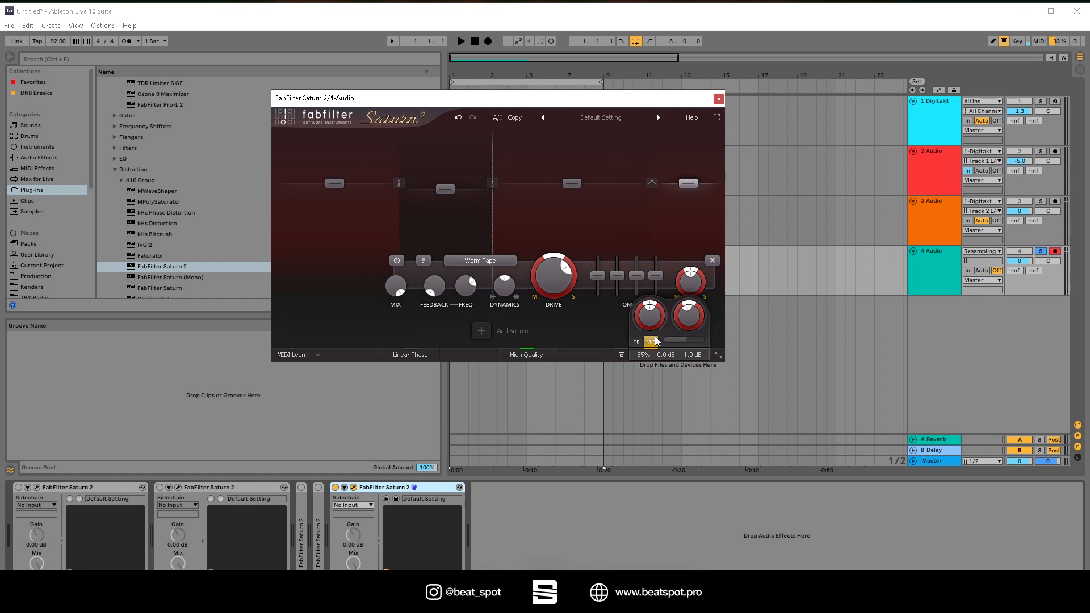
click(718, 99)
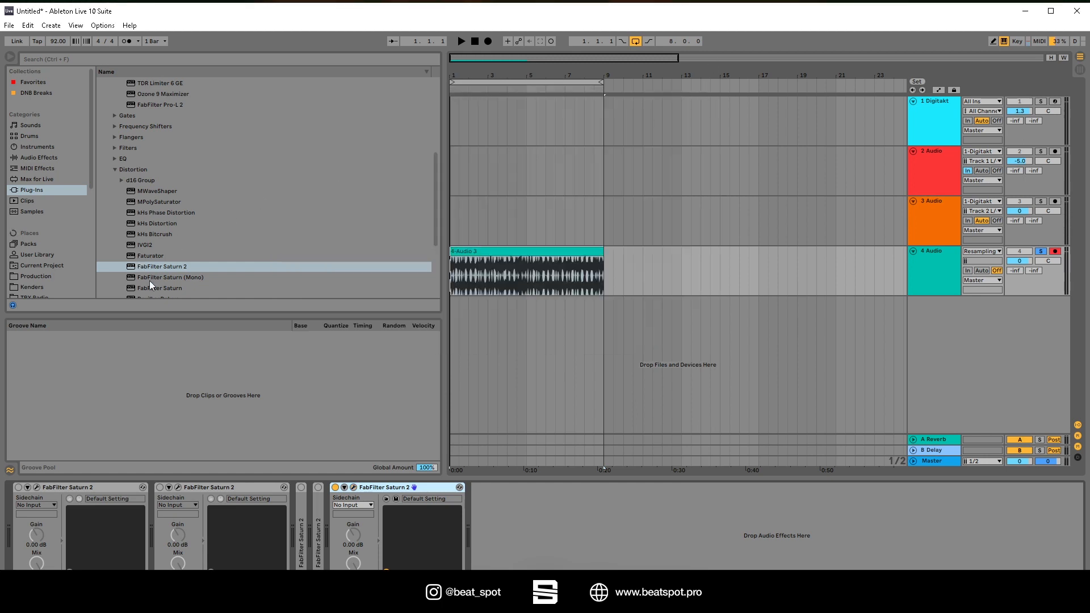
double_click(152, 266)
mouse_move(670, 377)
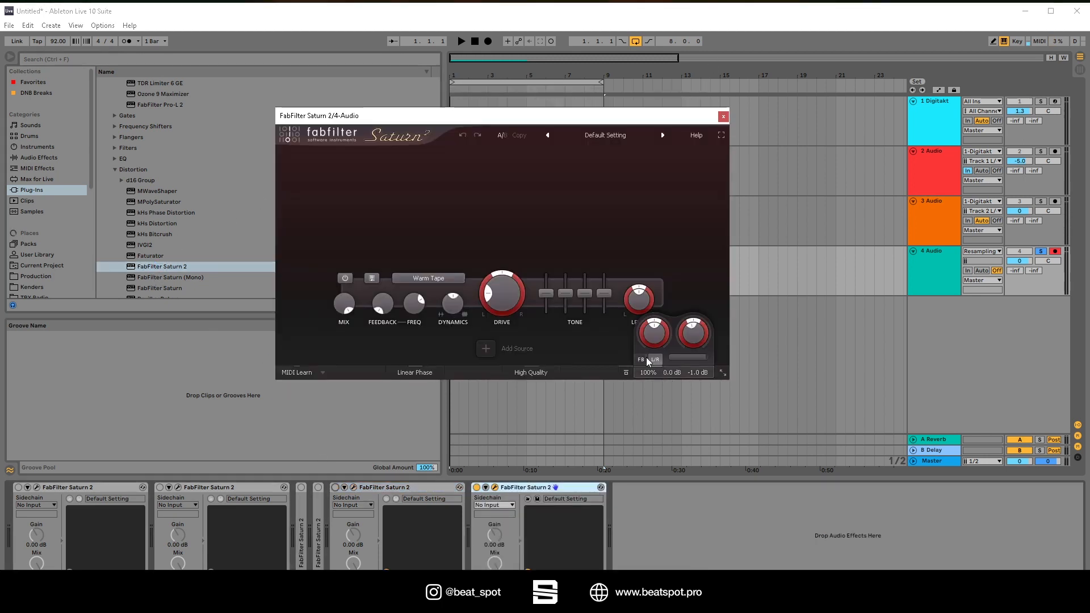
click(649, 360)
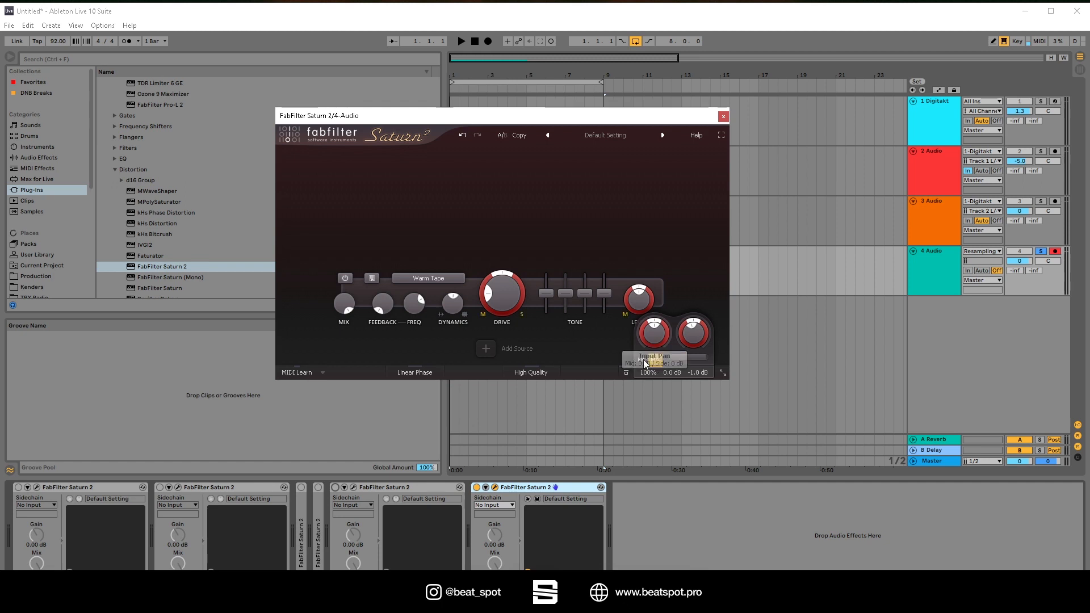
Split the new Saturn 2 into three bands, and audition band 2 in solo while moving its lower crossover slightly higher
mouse_move(497, 304)
mouse_down()
mouse_move(502, 244)
mouse_move(509, 368)
mouse_move(487, 270)
mouse_move(501, 318)
mouse_up()
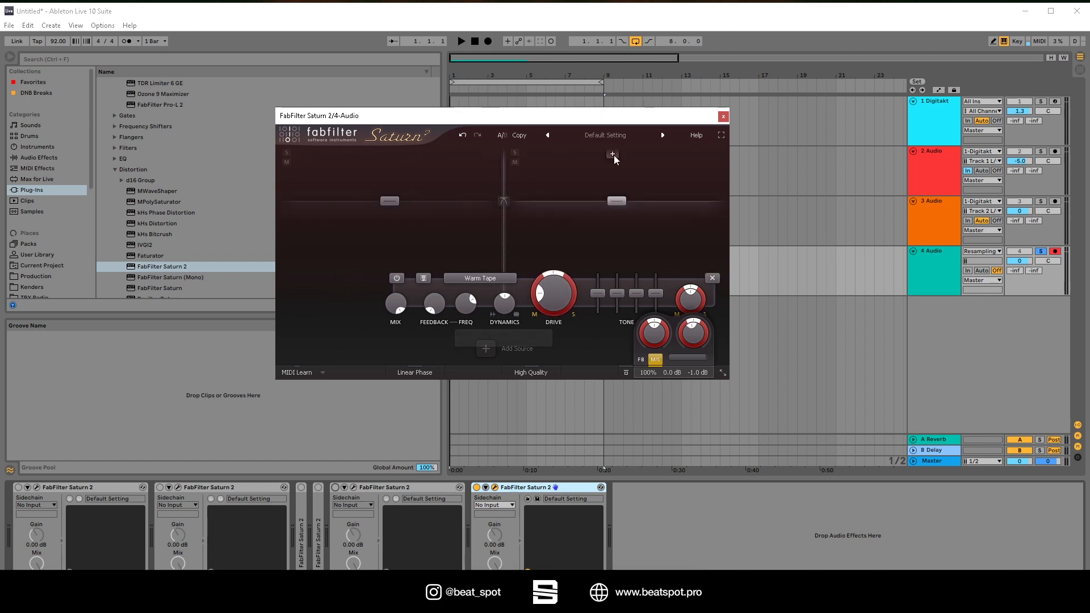
click(503, 159)
click(618, 154)
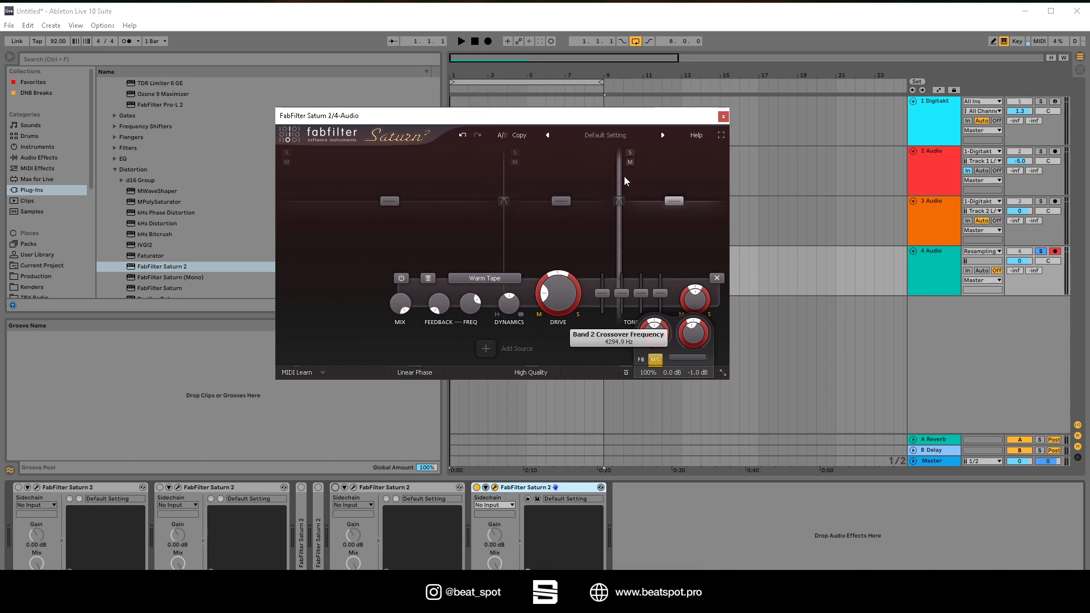
click(515, 153)
key(space)
drag(504, 166, 516, 182)
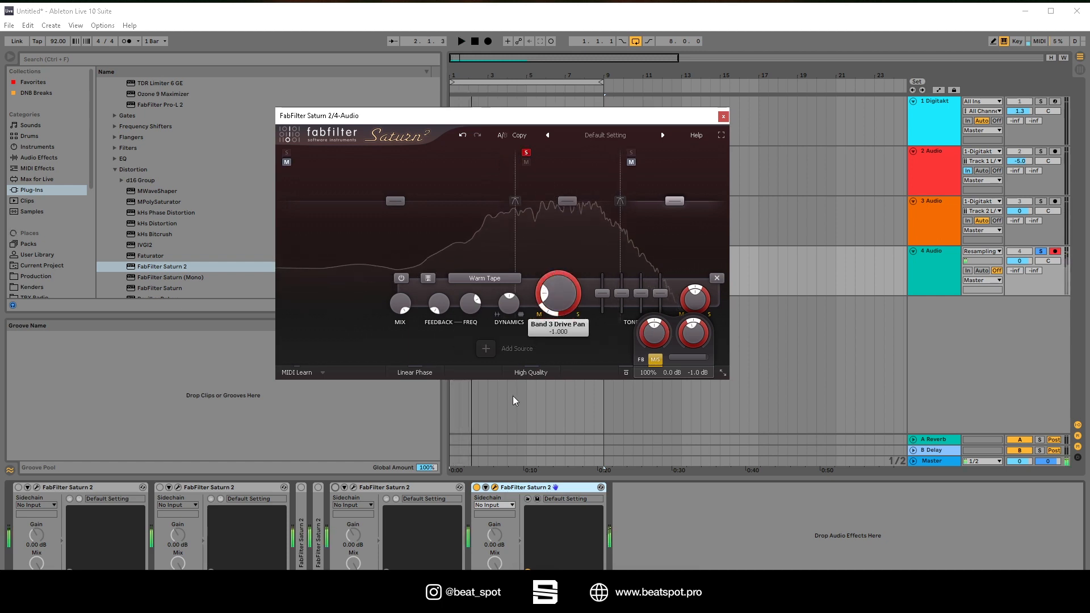
key(space)
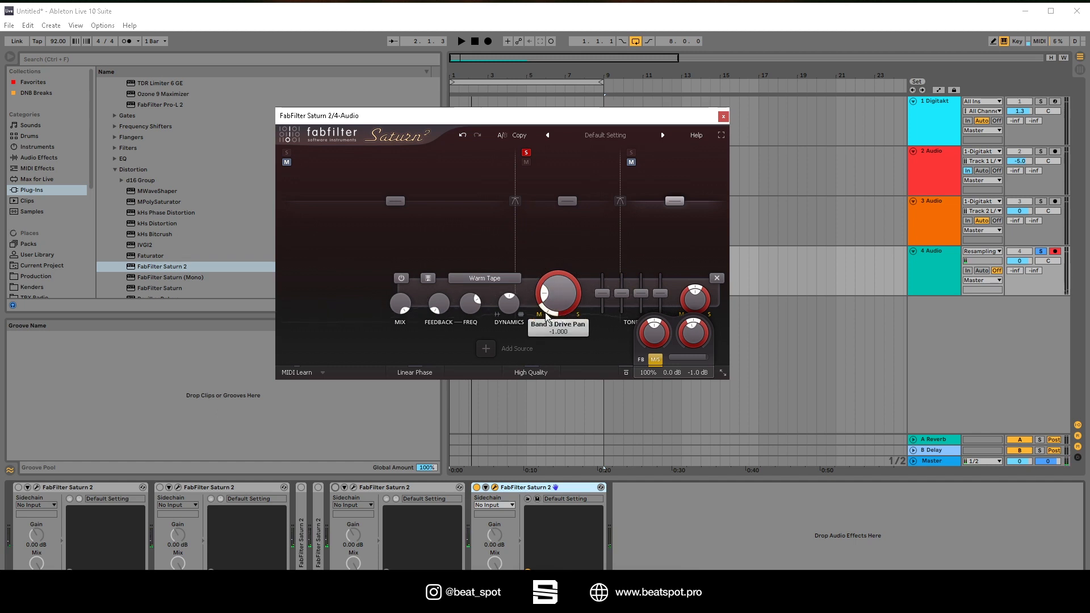
Select band 2, pan its drive toward mid and raise the drive slightly during playback
key(space)
drag(560, 299, 554, 243)
click(563, 199)
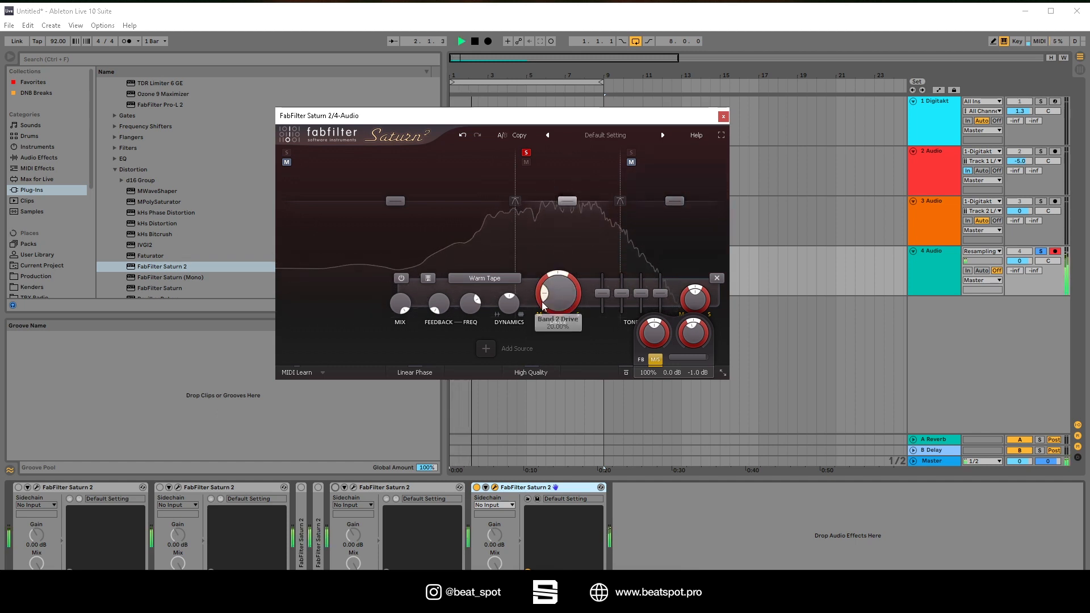
mouse_move(553, 292)
mouse_down()
mouse_move(560, 254)
mouse_move(564, 287)
mouse_up()
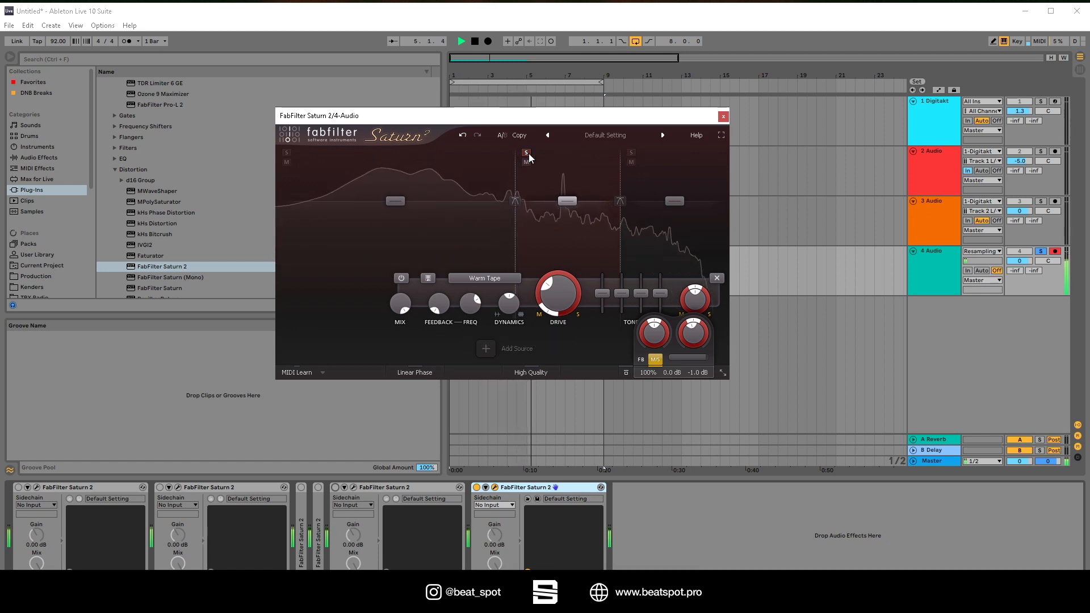
Solo band 3, lower its crossover to about 4.1 kHz and pan its drive toward the side channel
click(631, 152)
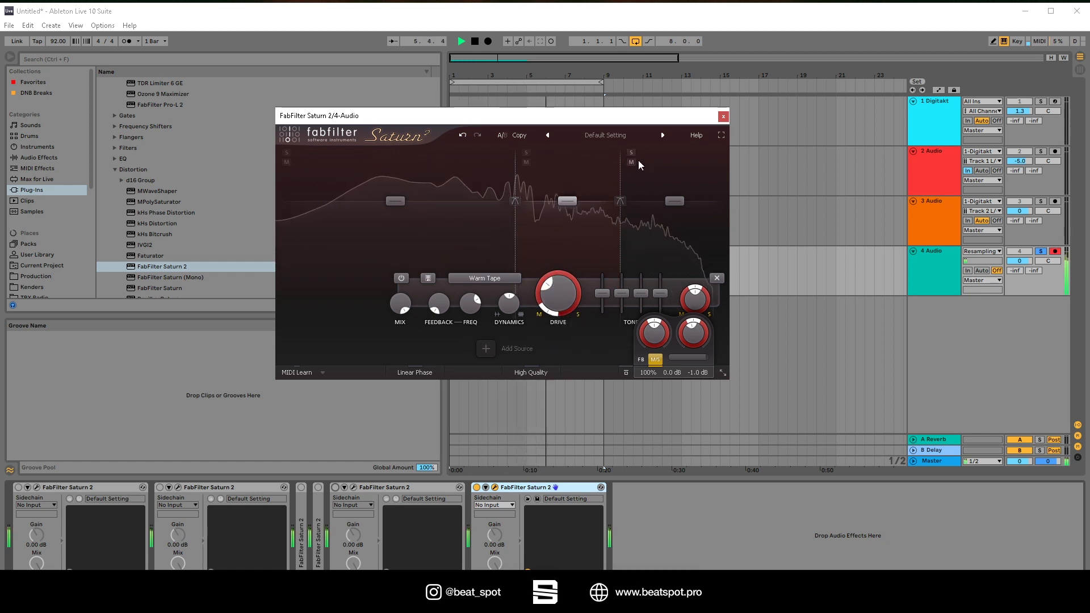
click(652, 186)
drag(624, 175, 620, 175)
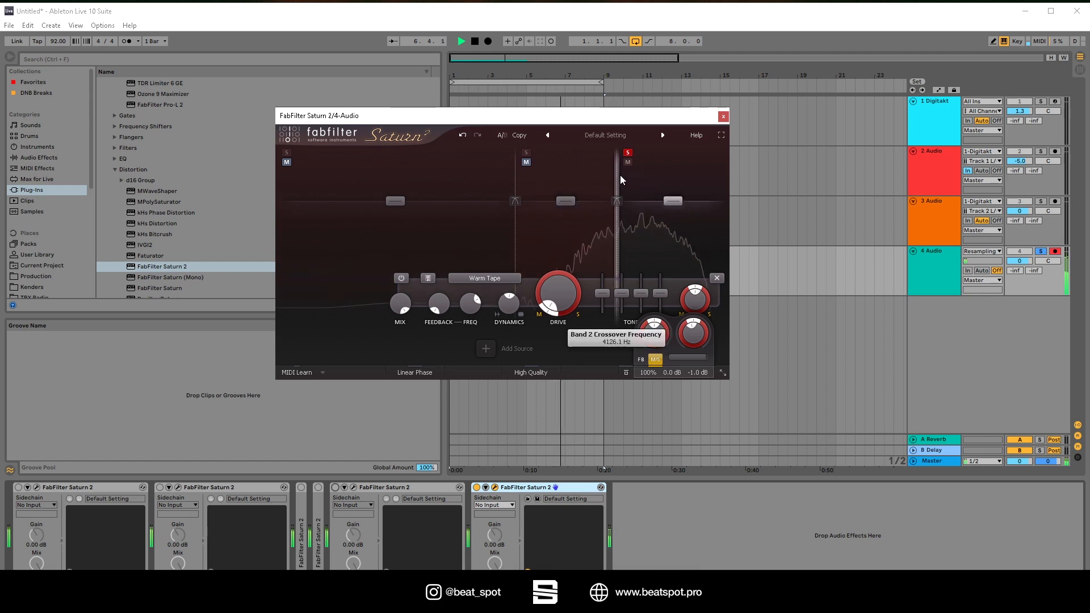
key(space)
drag(546, 311, 263, 531)
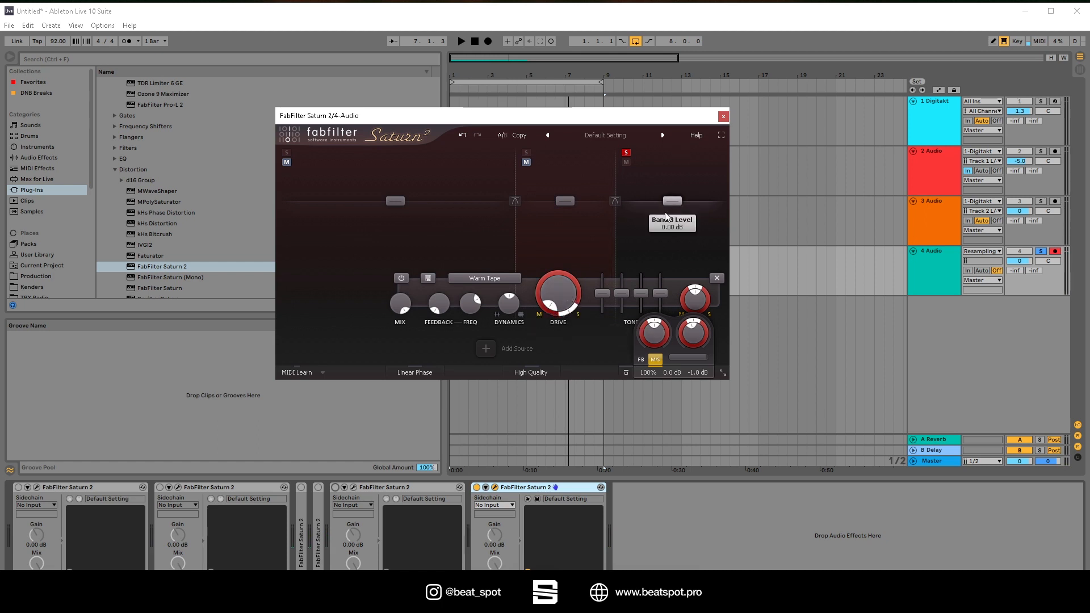
Audition band 3 at 100% drive, reduce the drive to 22.94% and turn off the band's solo
key(space)
drag(560, 294, 571, 159)
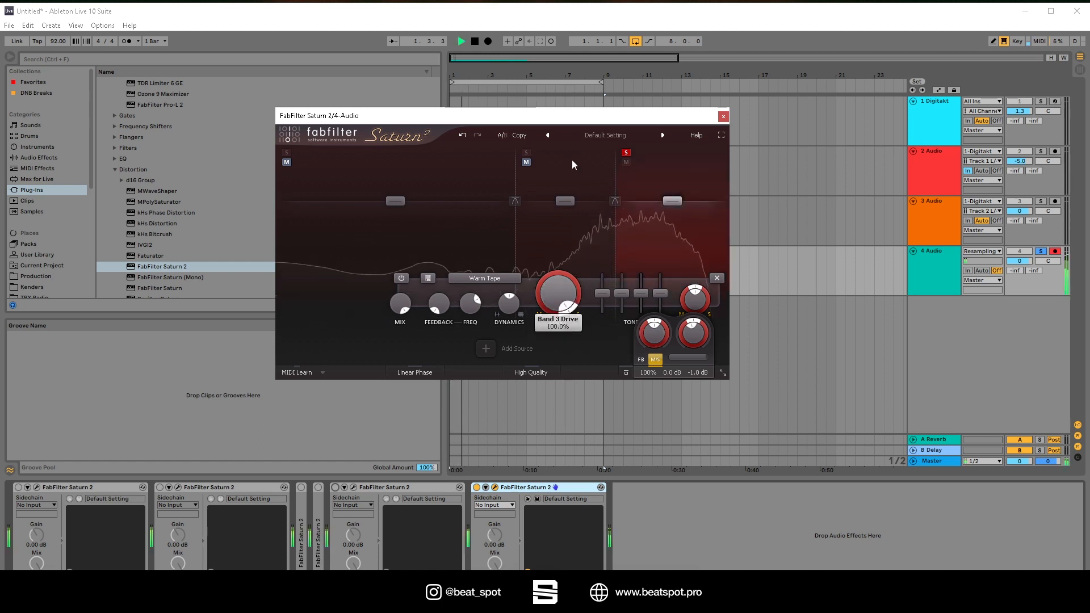
drag(572, 208, 574, 264)
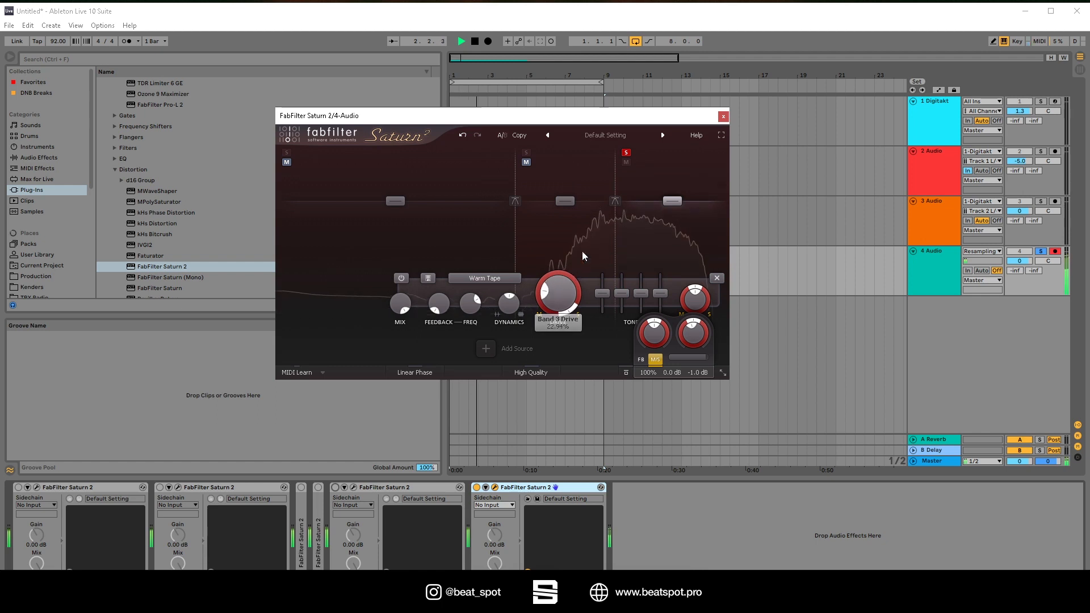
click(627, 152)
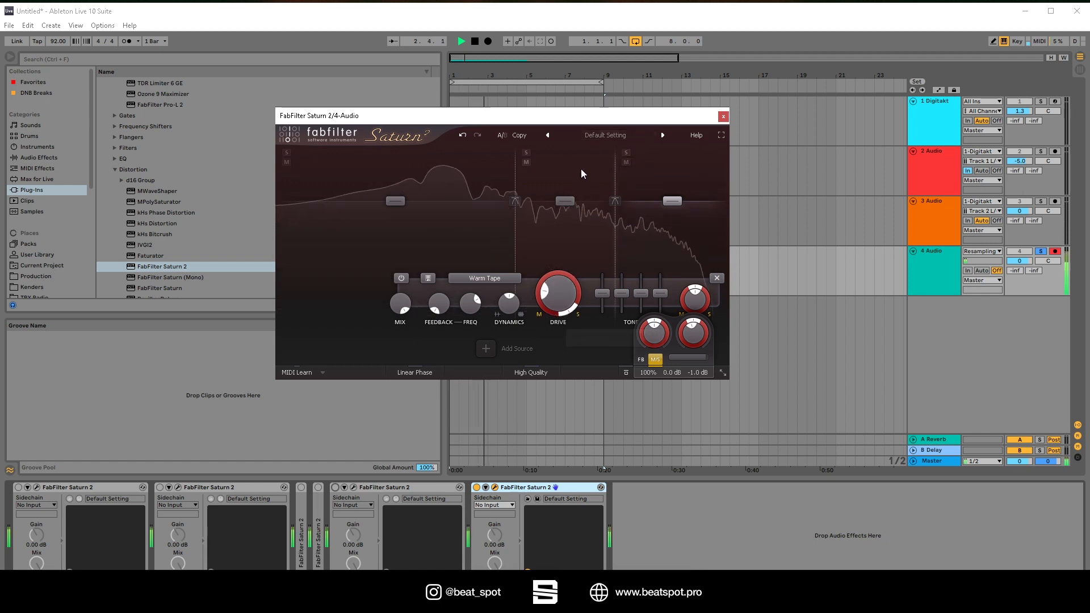
Bypass and re-enable the new Saturn 2 for comparison, and set band 3's drive to 29.67%
click(476, 487)
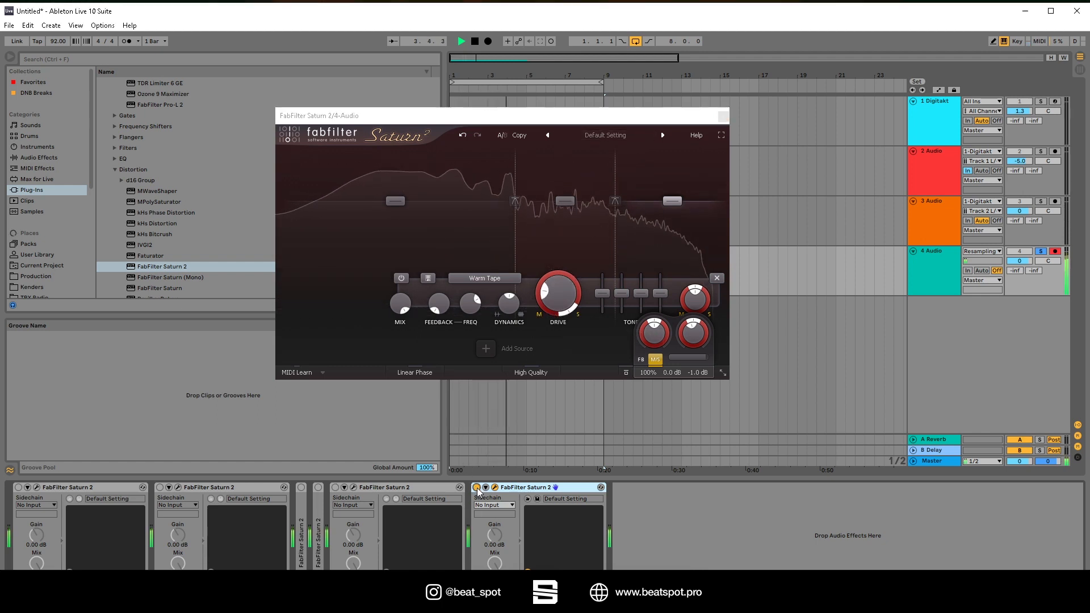
click(477, 488)
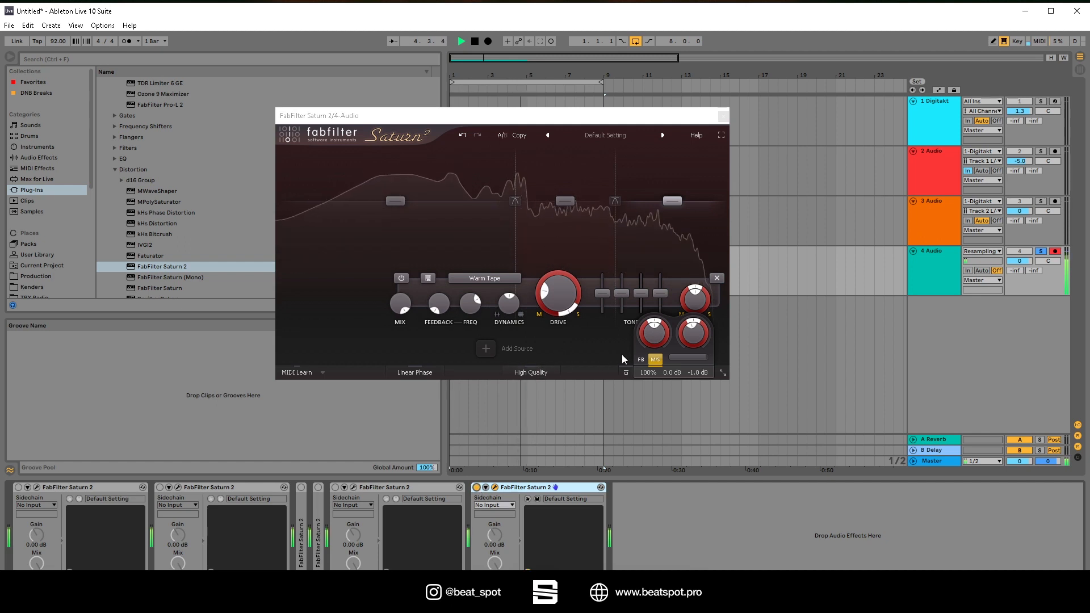
mouse_move(553, 283)
mouse_down()
mouse_move(564, 216)
mouse_move(569, 281)
mouse_move(569, 178)
mouse_move(553, 257)
mouse_move(540, 267)
mouse_up()
click(659, 194)
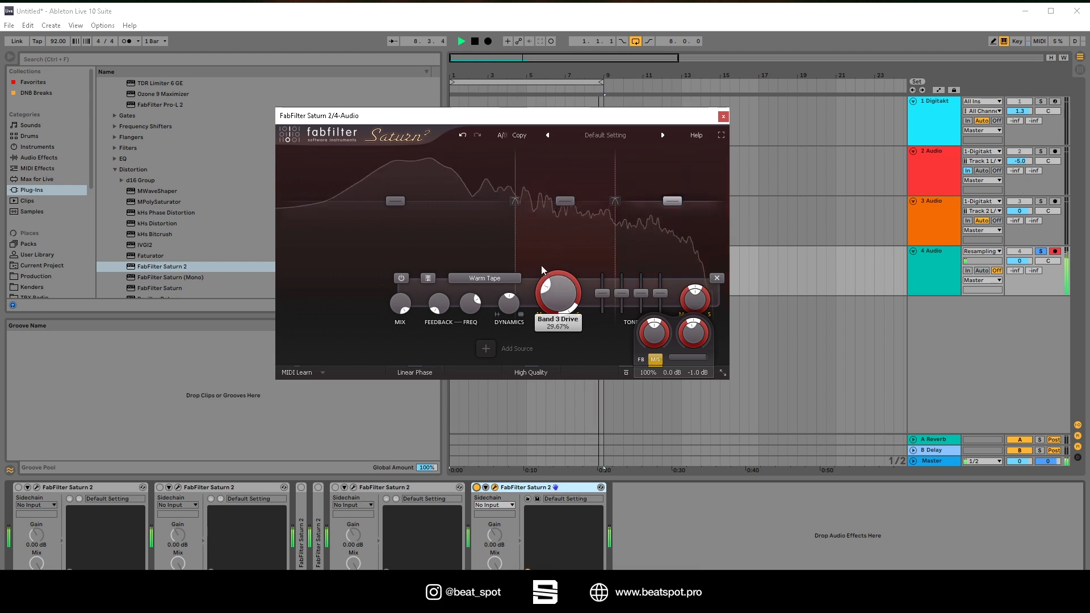
Compare the bypassed and active sound of the new Saturn 2 again, close its window and stop playback
click(476, 488)
click(476, 489)
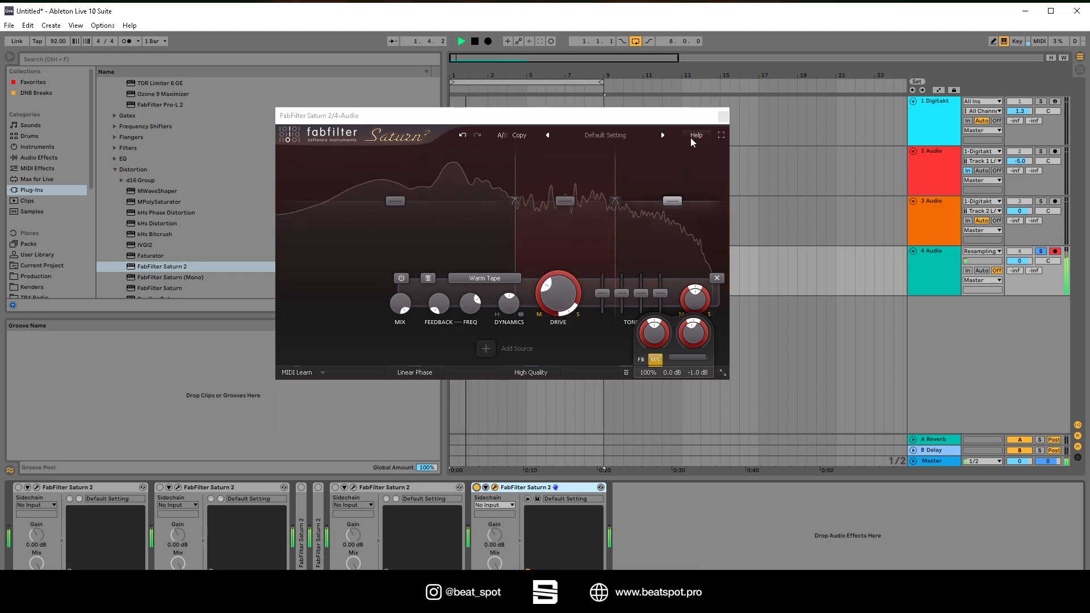
click(721, 121)
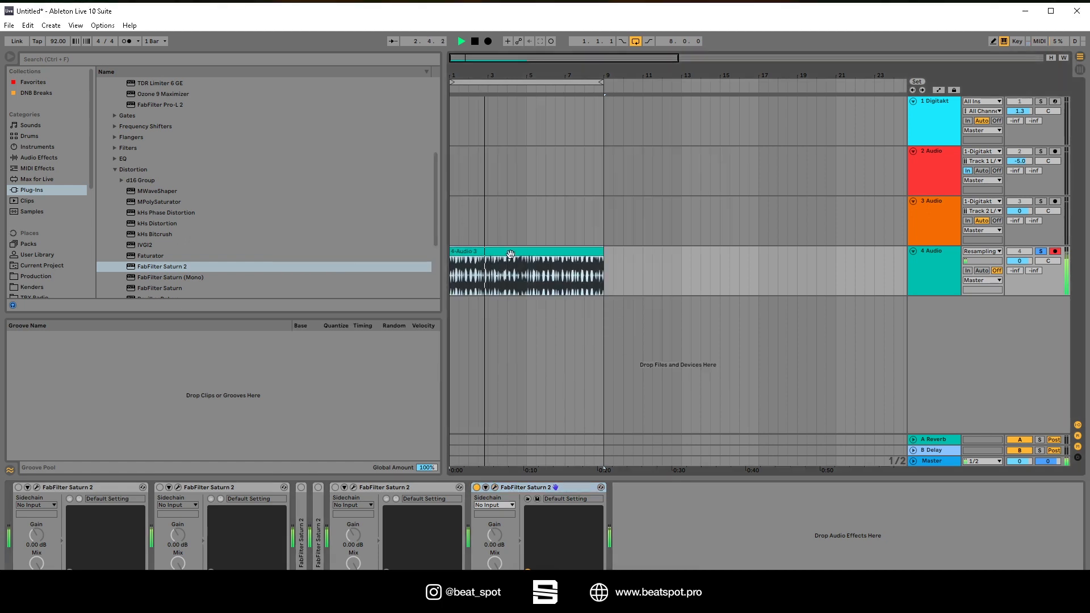
key(space)
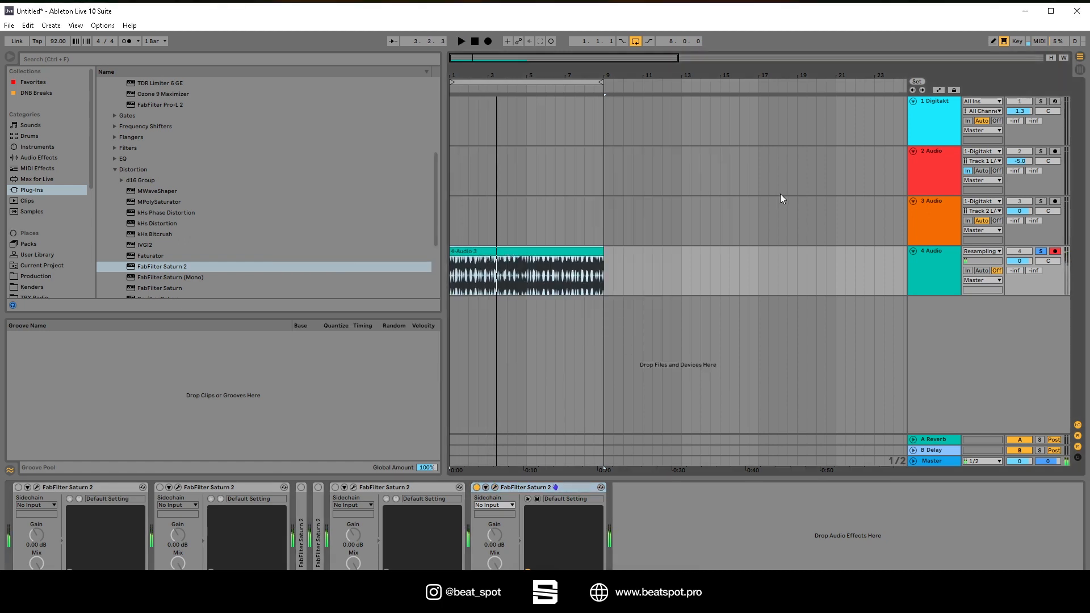
Reopen the last Saturn 2 instance and look through the distortion style categories, including Saturation
click(496, 487)
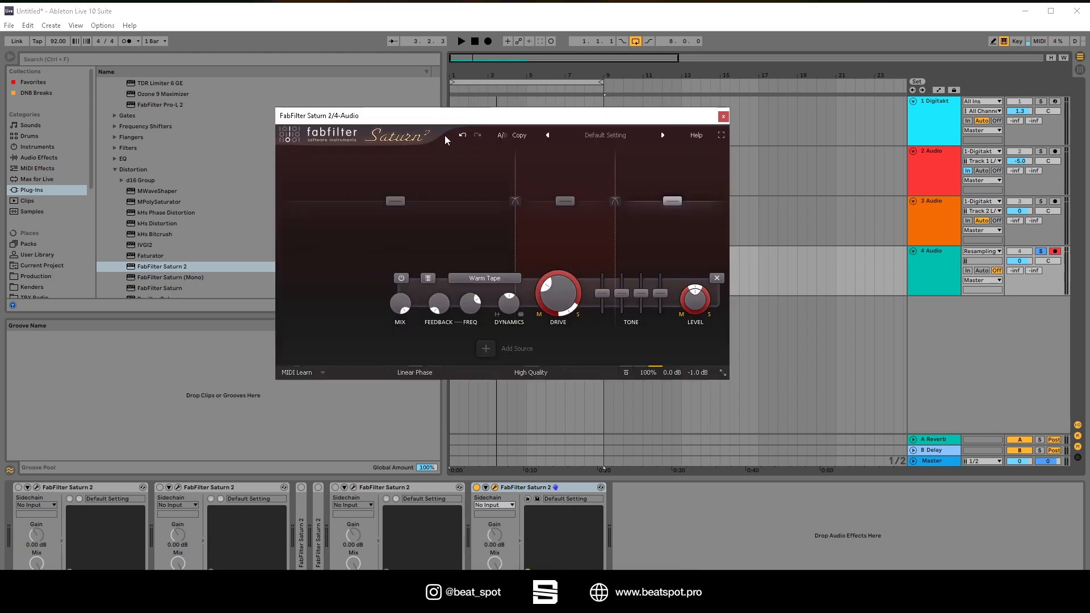
click(464, 278)
mouse_move(511, 354)
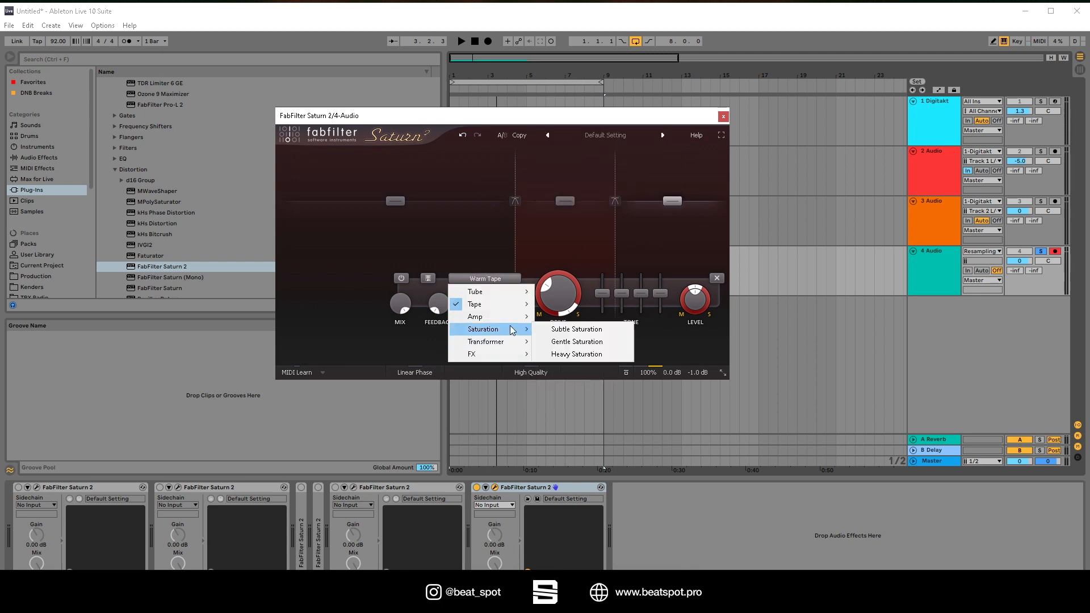
mouse_move(511, 316)
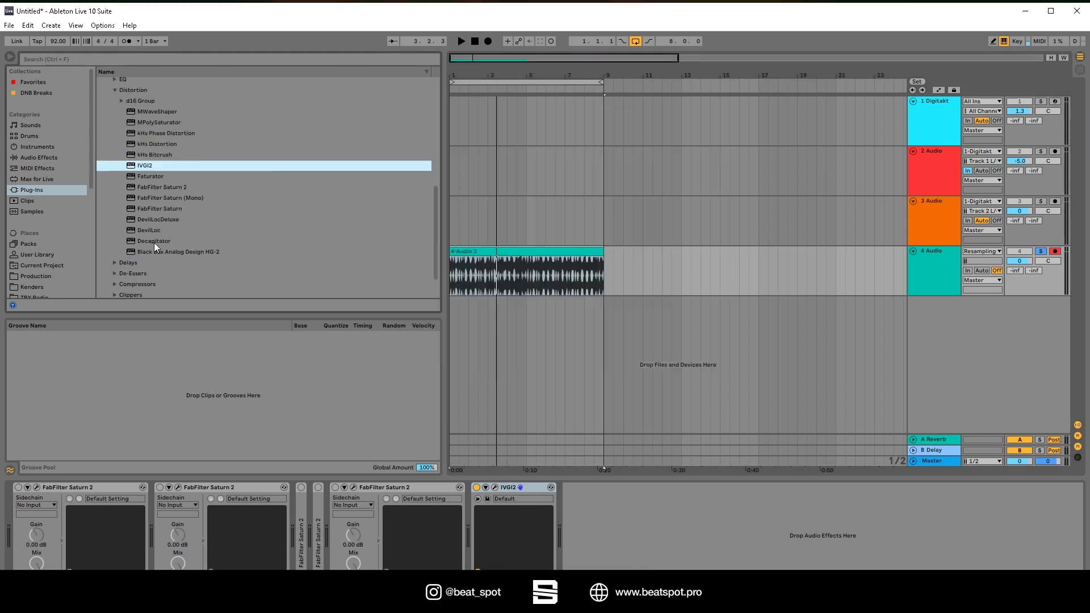
Add Decapitator after IVGI2 on the 4 Audio track and close its window
double_click(154, 243)
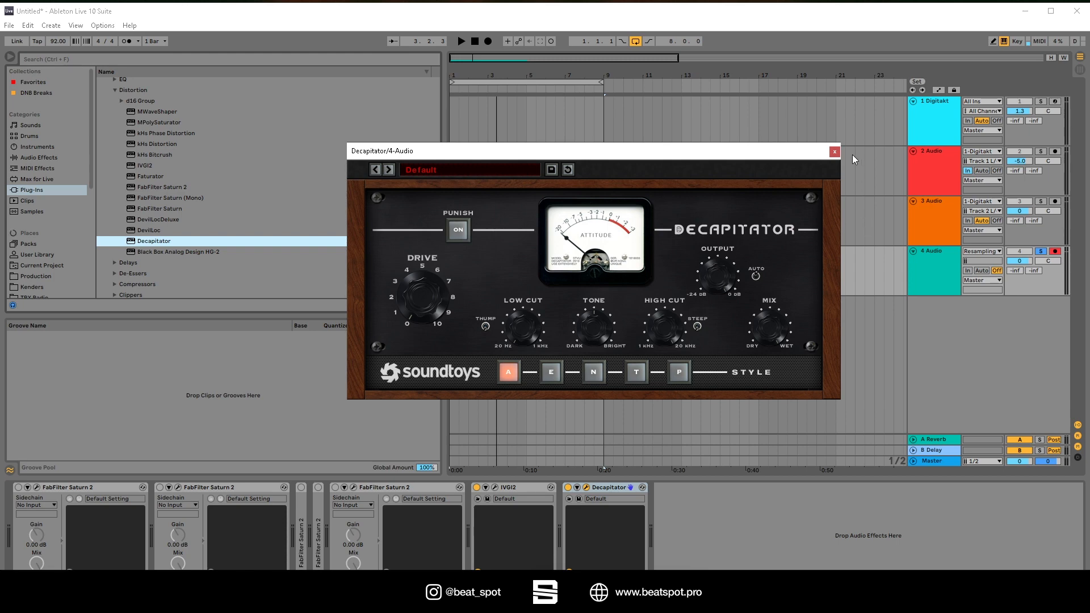
click(835, 151)
Try a second IVGI2 after Decapitator, and cut it from the device chain
scroll(175, 227, up, 1)
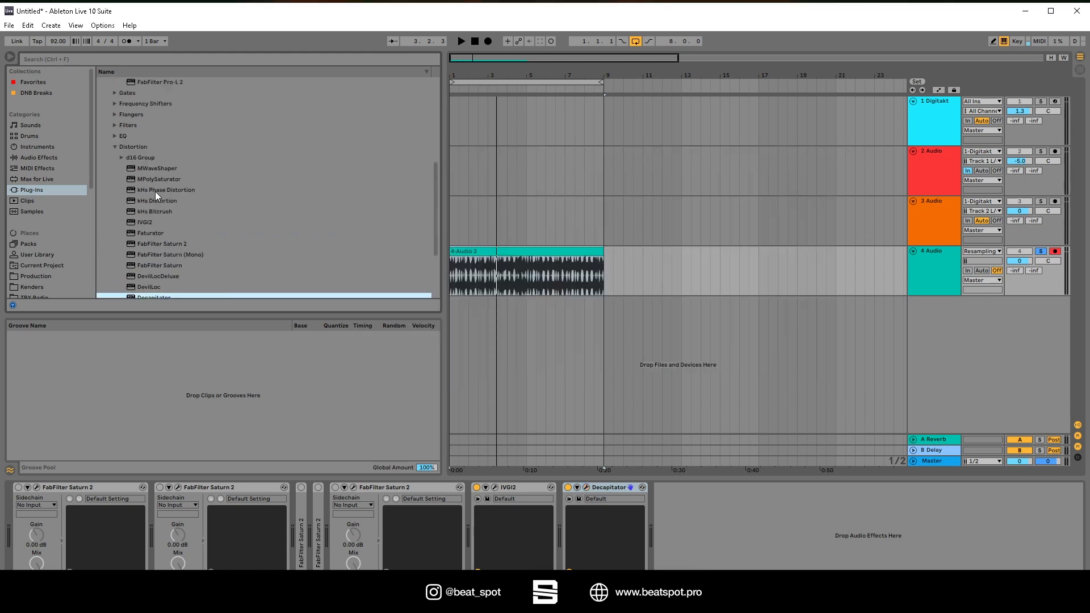
scroll(157, 221, down, 1)
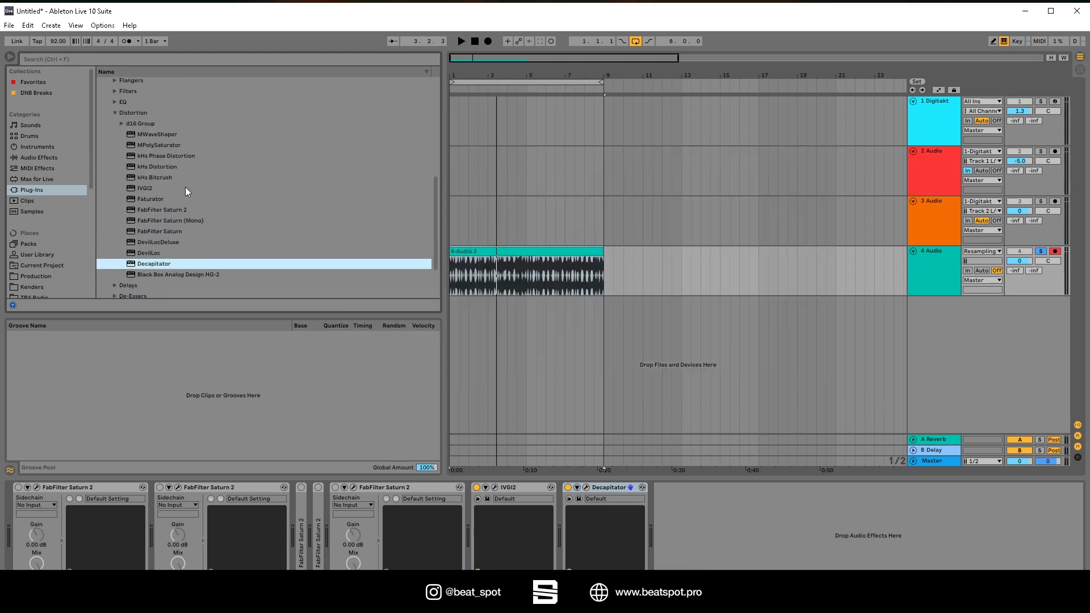
scroll(190, 198, down, 2)
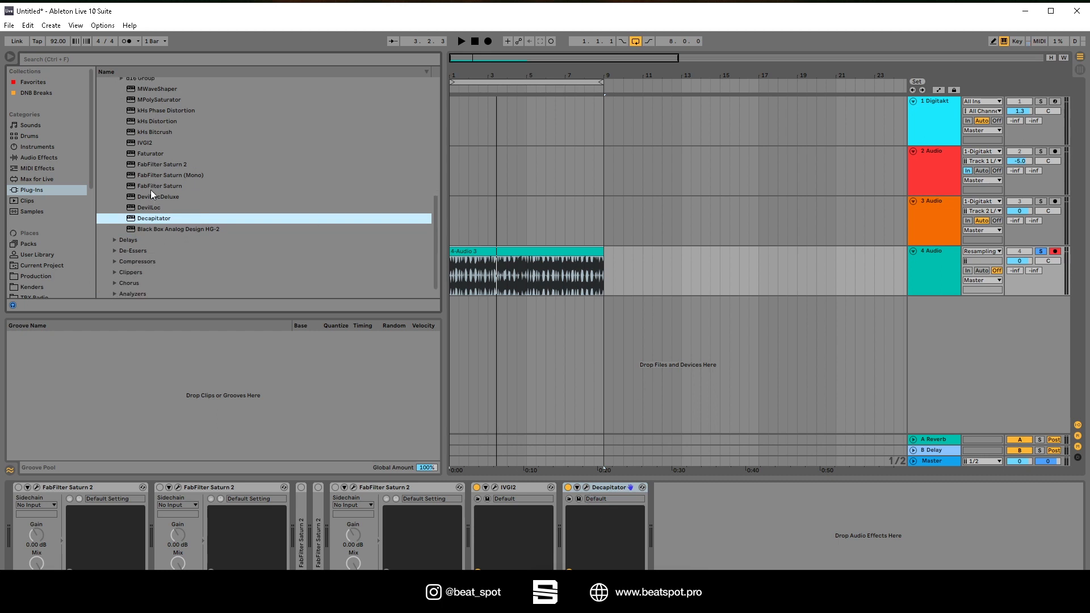
scroll(149, 185, up, 1)
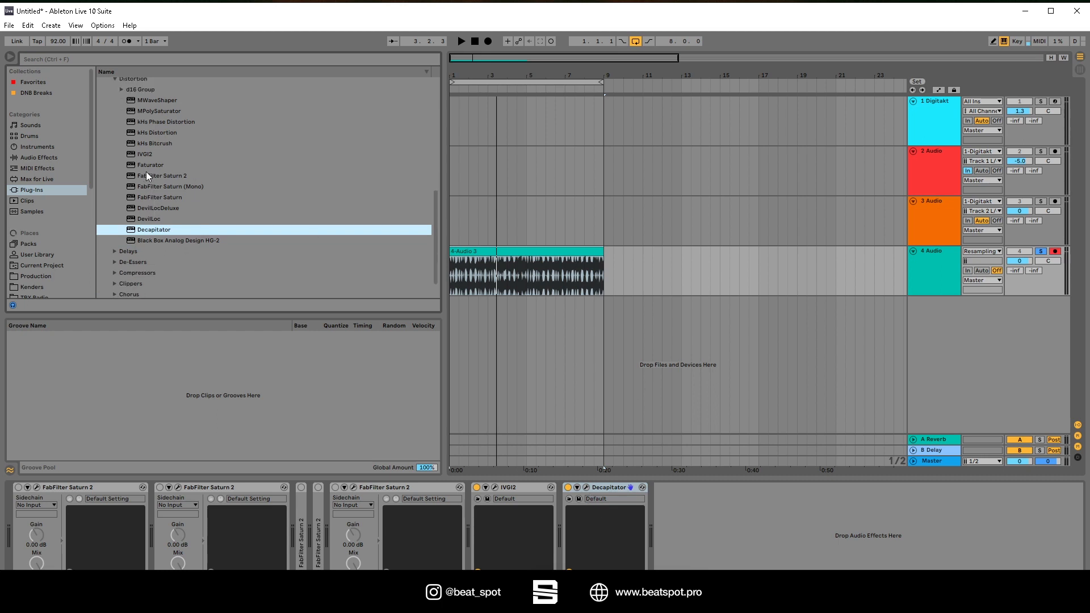
double_click(142, 153)
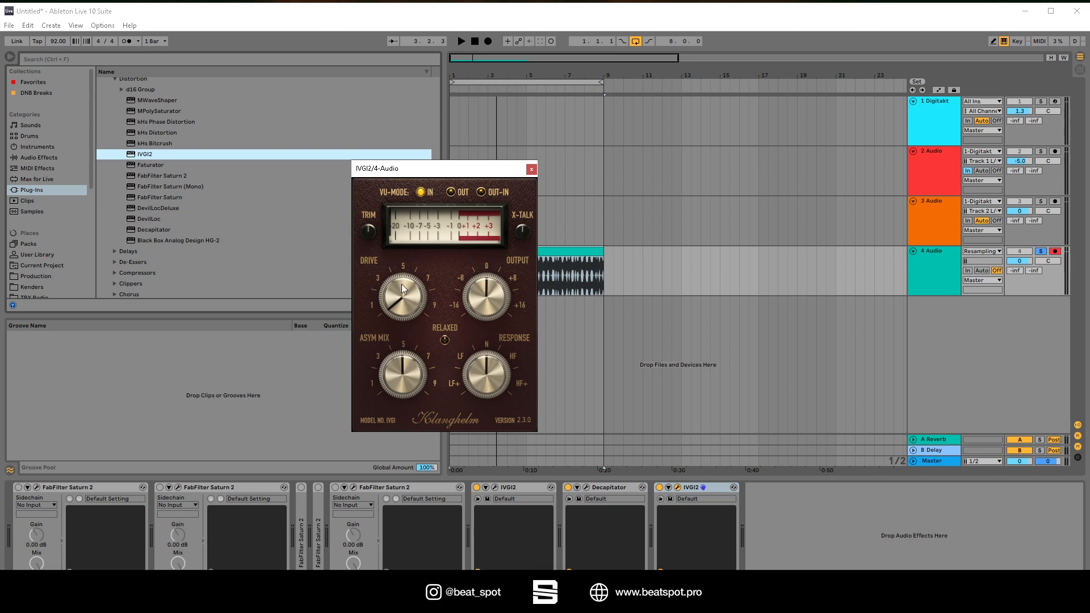
right_click(693, 487)
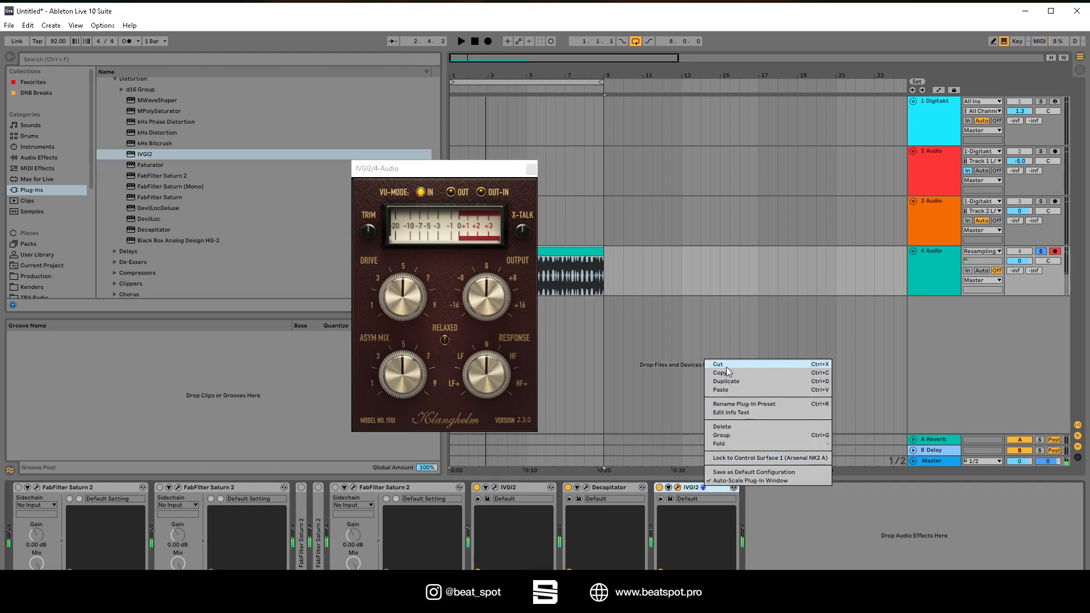
click(727, 366)
Try Live's Saturator at the end of the chain, turn off Decapitator and delete the Saturator
click(49, 157)
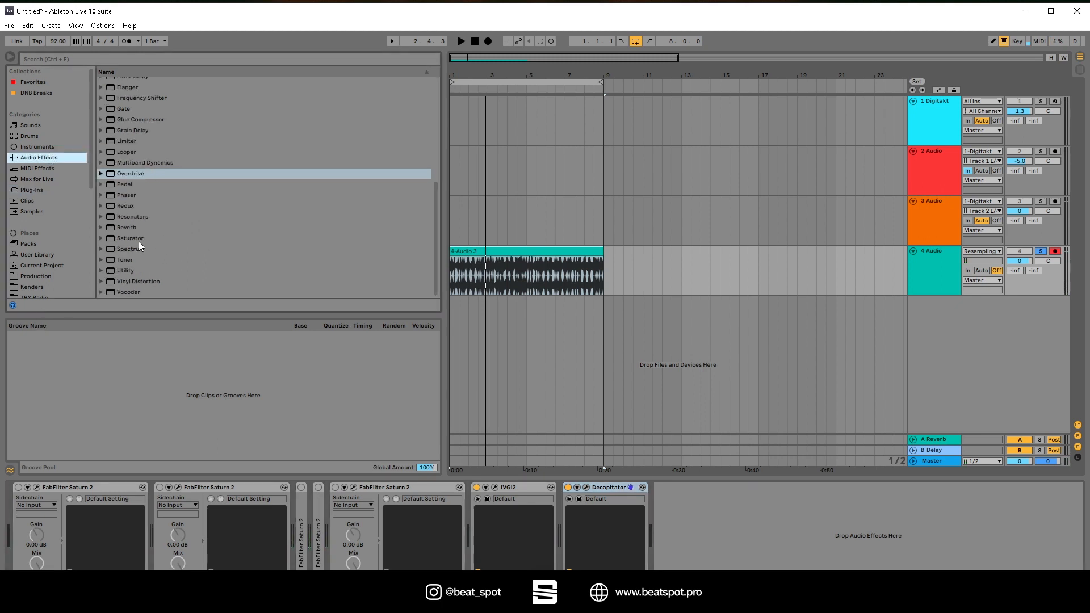
drag(138, 239, 679, 527)
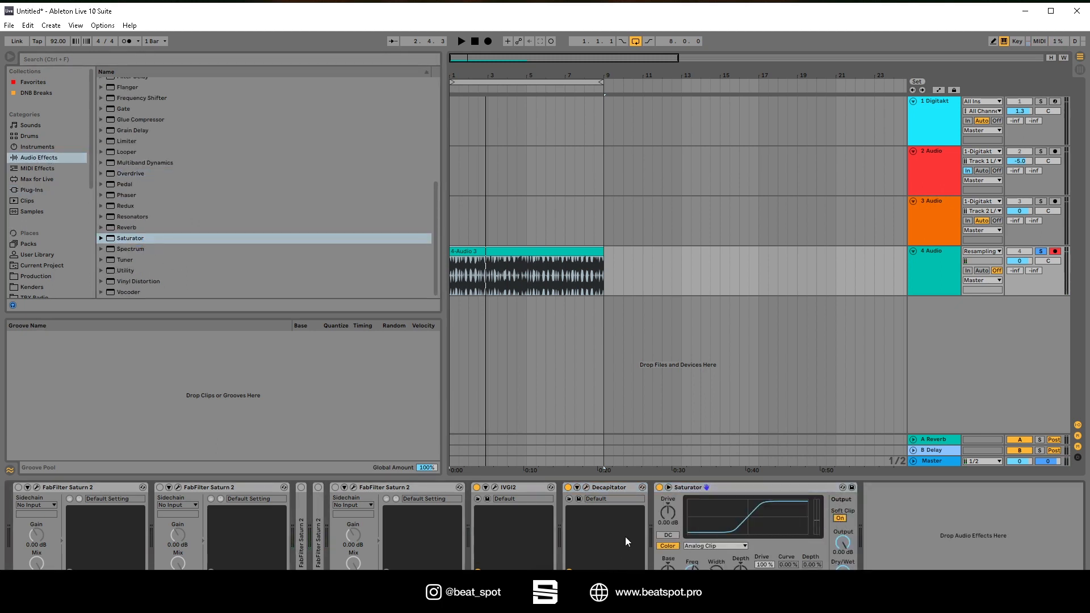
click(568, 487)
key(Delete)
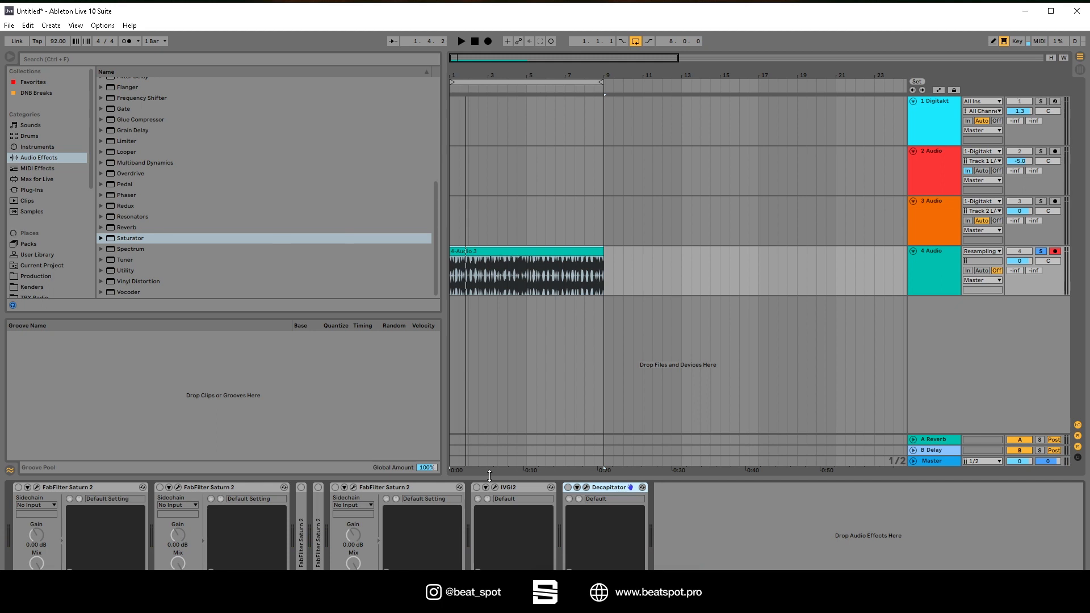